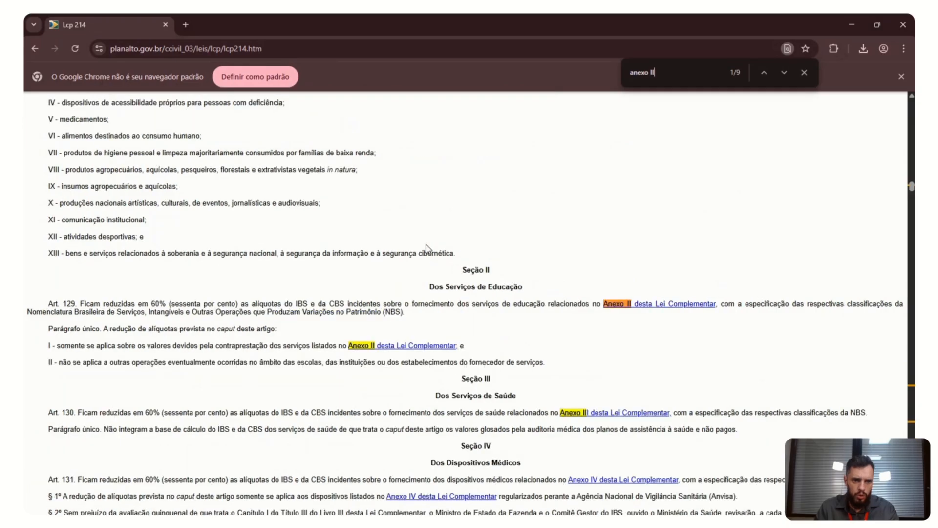
Follow the Anexo II link in Art. 129 and examine the NCM codes for rice in the Anexo I product table.
left_click(635, 305)
scroll(603, 300, "up", 1)
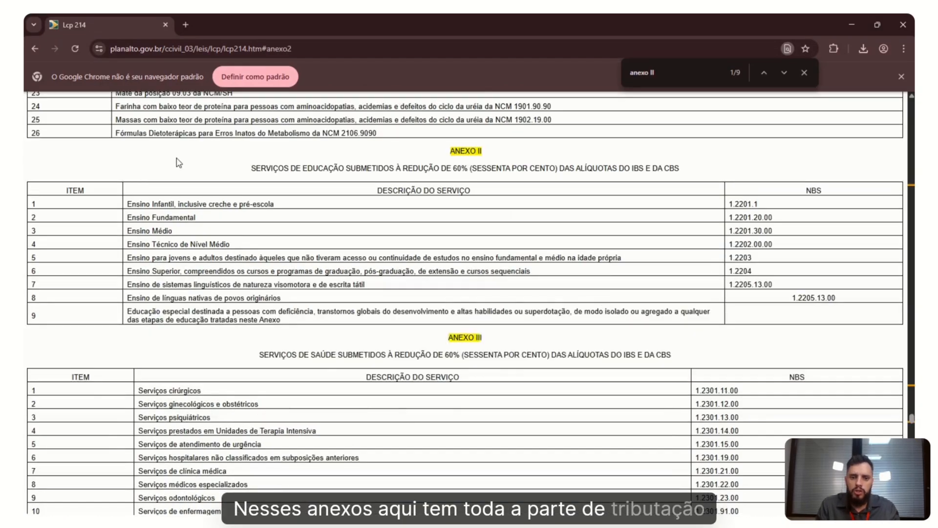
scroll(325, 208, "up", 10)
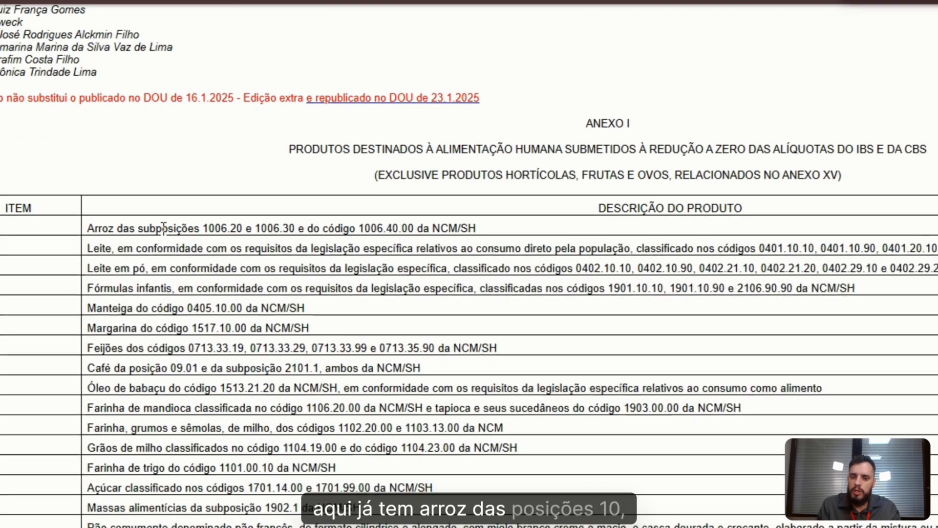
left_click_drag(191, 242, 314, 233)
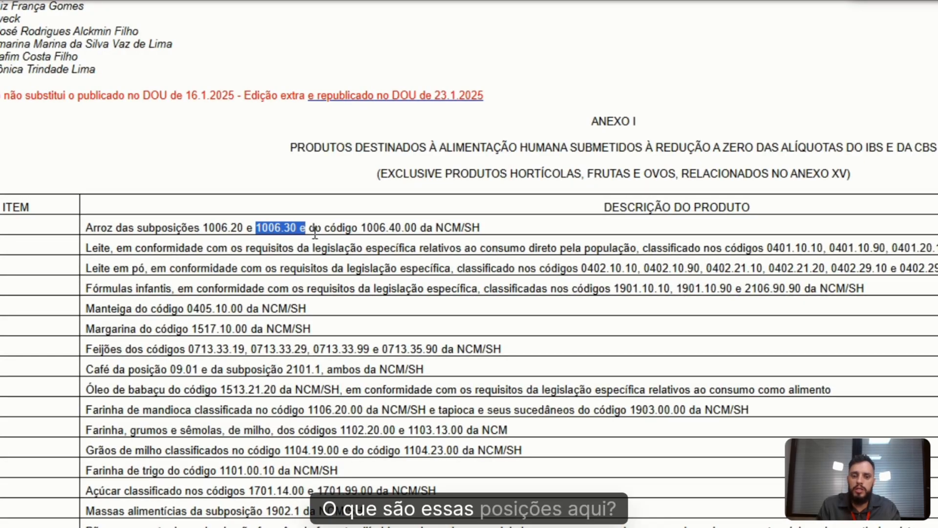
left_click(441, 226)
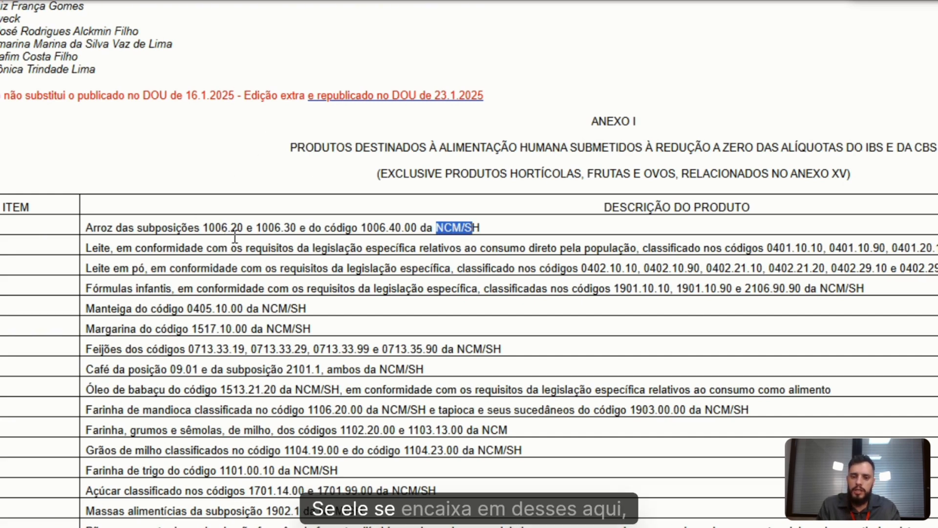
left_click(387, 226)
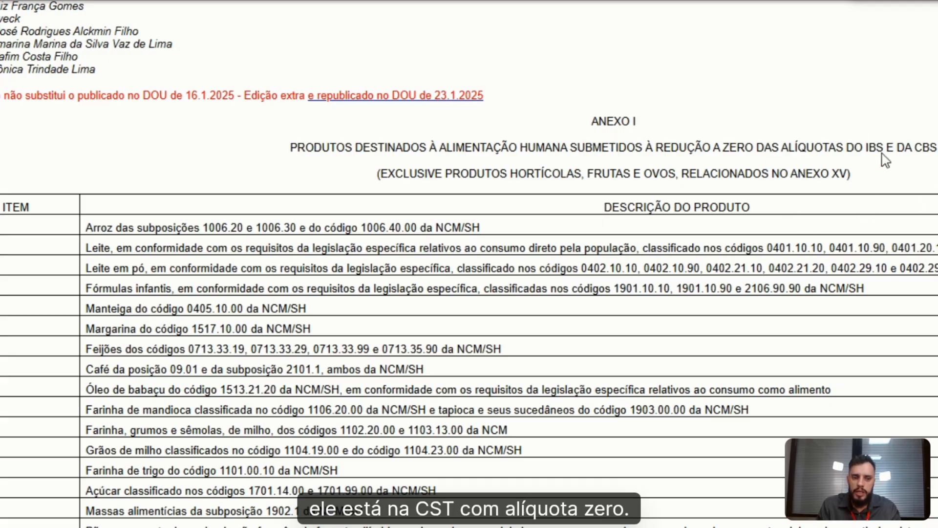
Review the remaining Anexo I products and the service tables of Anexo II and Anexo III.
scroll(362, 205, "down", 7)
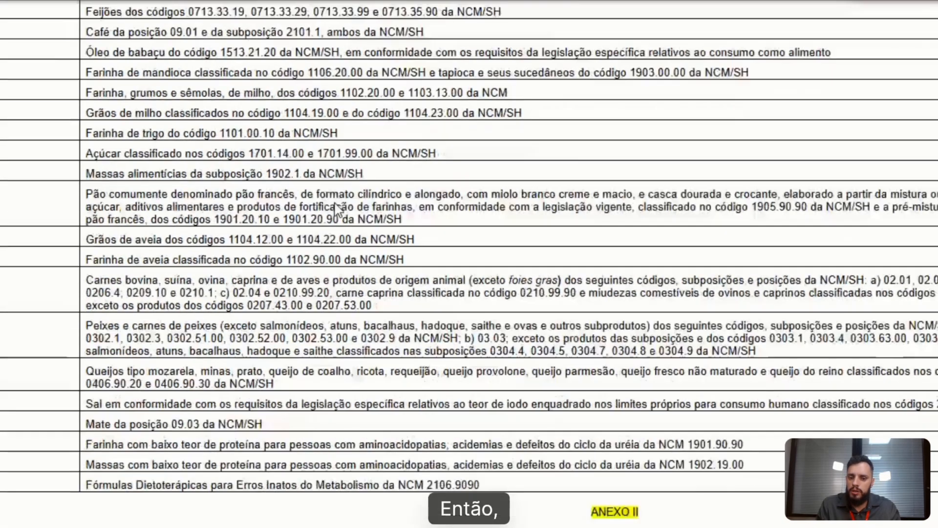
scroll(336, 203, "up", 3)
scroll(336, 202, "down", 6)
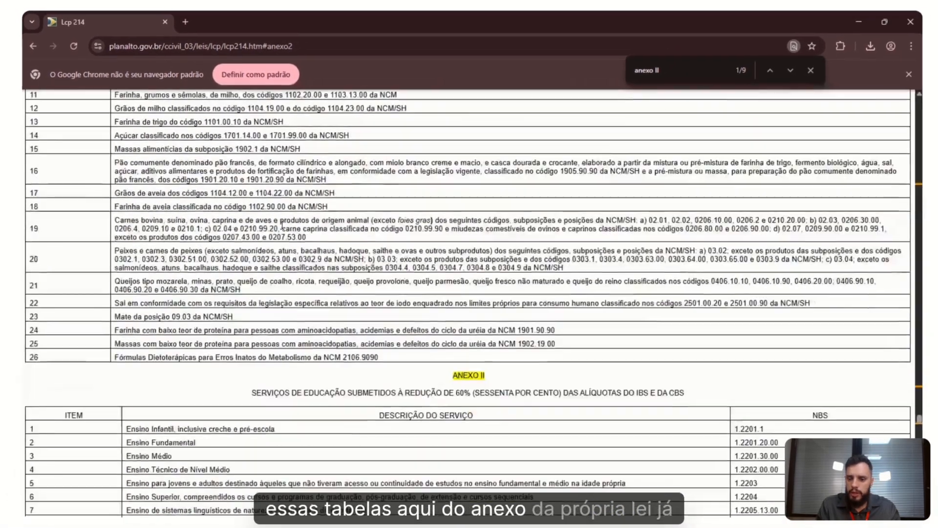
scroll(281, 230, "down", 7)
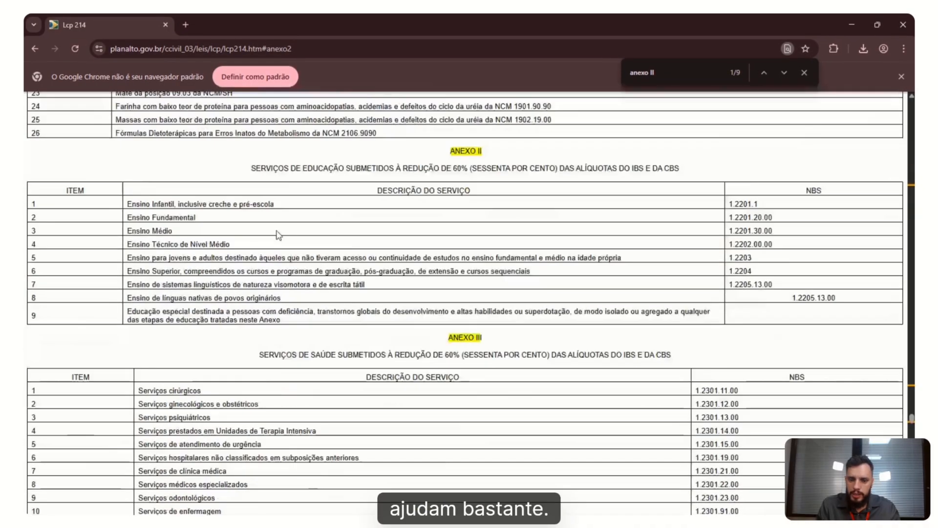
scroll(278, 235, "down", 3)
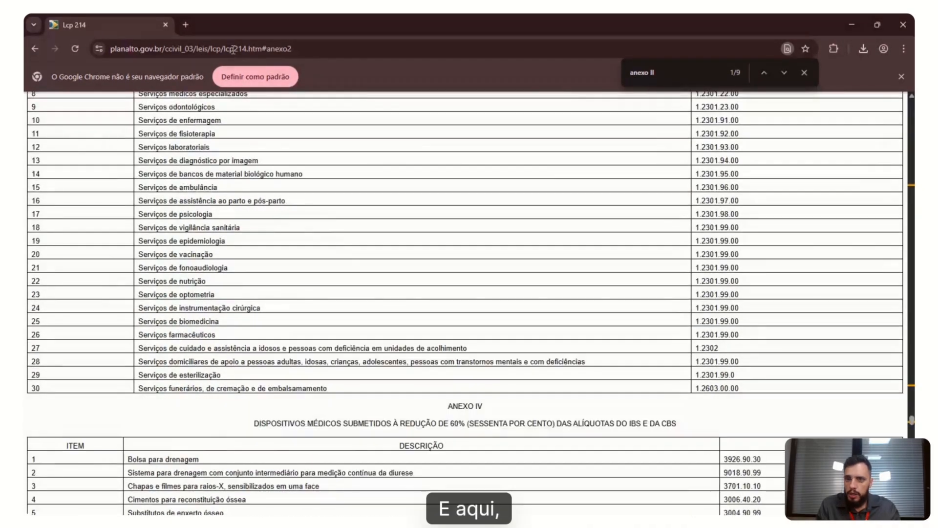
Search for "portal da nfe" in a new tab and open the portal's Diversos documents page.
left_click(186, 25)
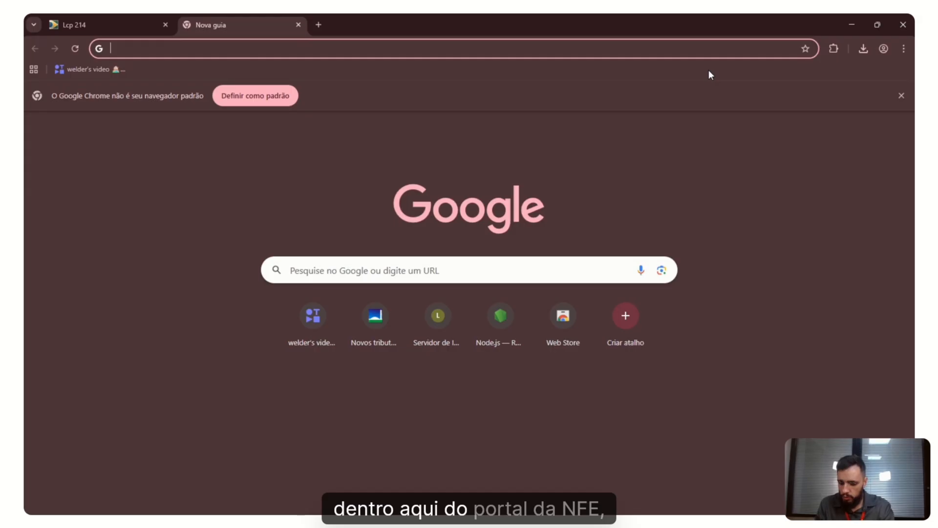
type("portal da n")
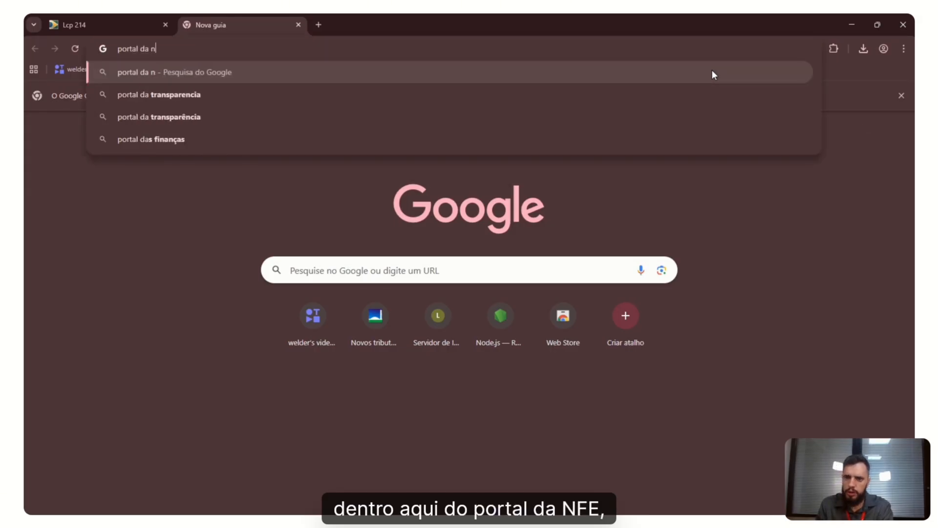
type("fe")
key("Return")
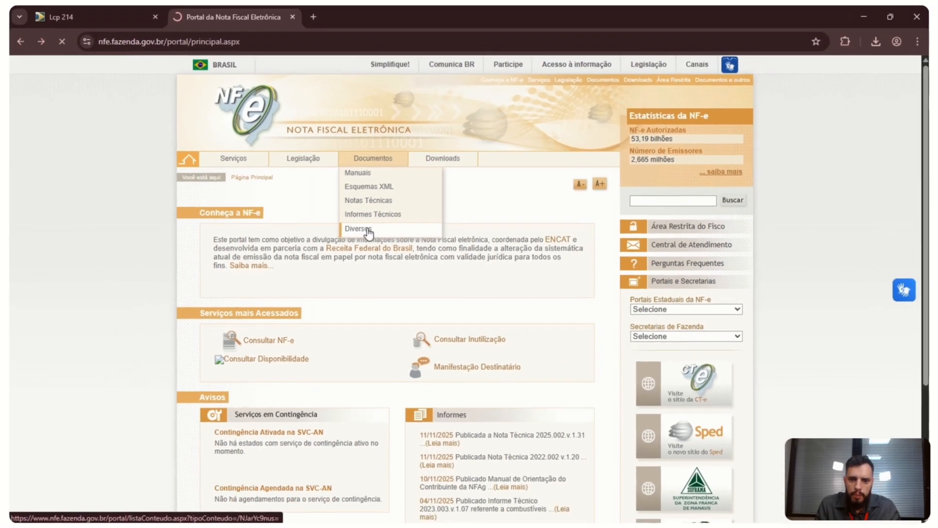
left_click(367, 229)
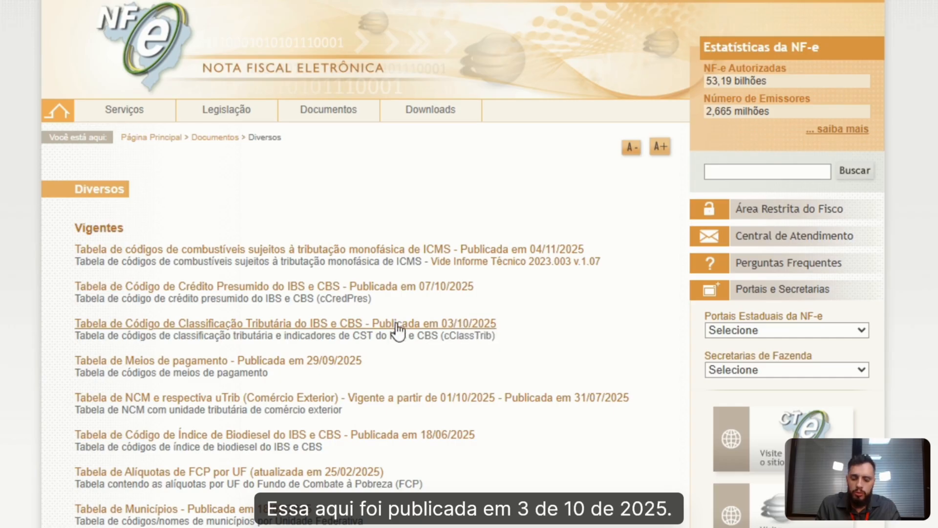
Check the valid and expired tables and open the Tabela de Código de Classificação Tributária do IBS e CBS published on 03/10/2025.
scroll(404, 314, "down", 9)
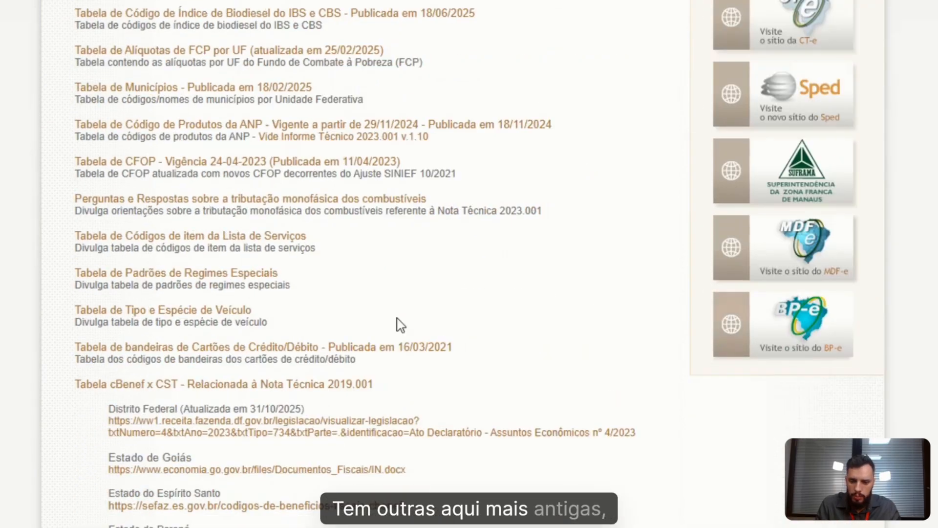
scroll(383, 321, "down", 5)
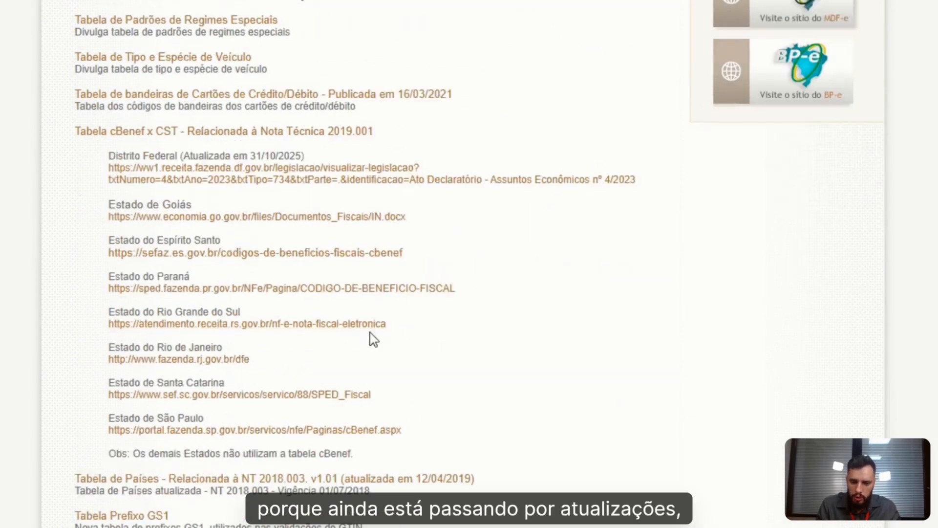
scroll(374, 338, "down", 9)
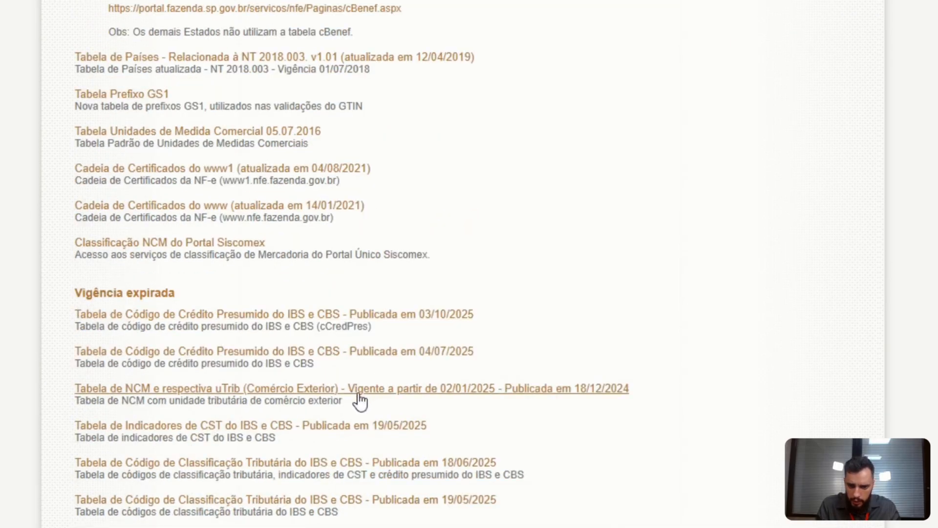
scroll(301, 412, "down", 2)
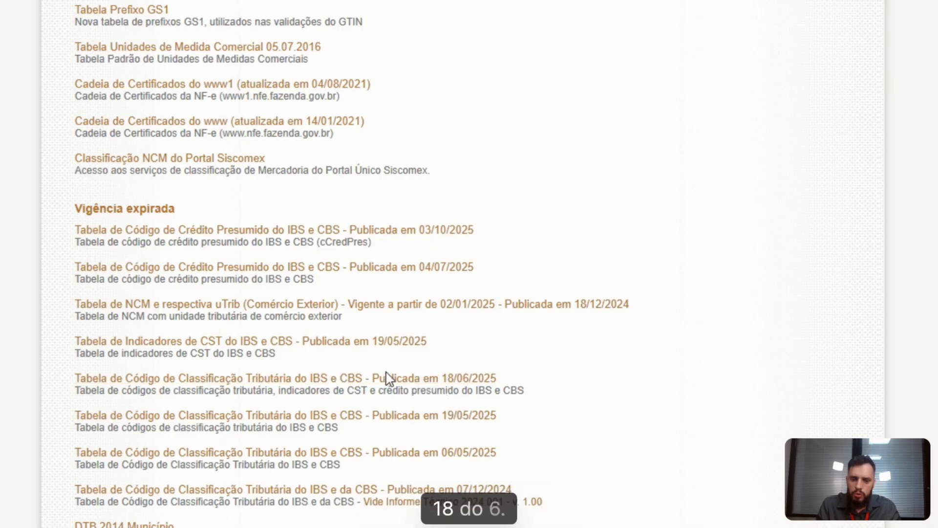
scroll(430, 372, "up", 20)
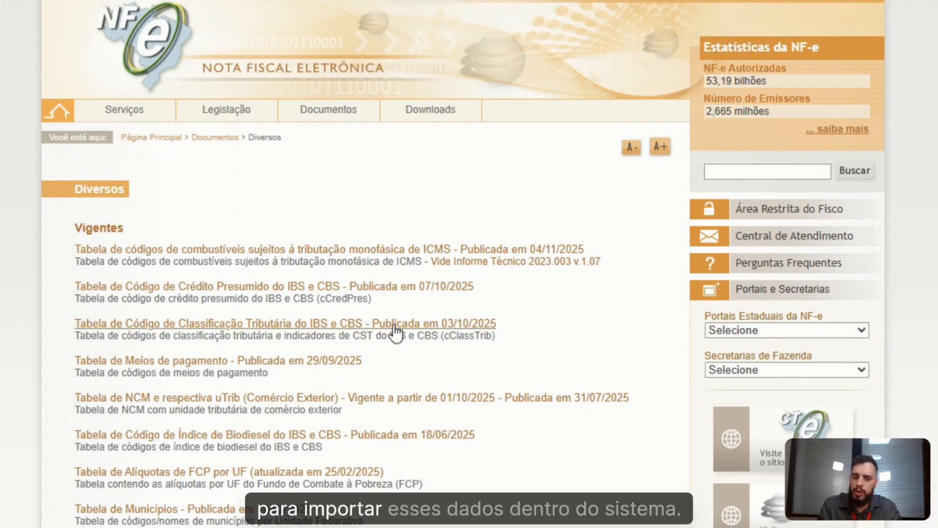
left_click(204, 326)
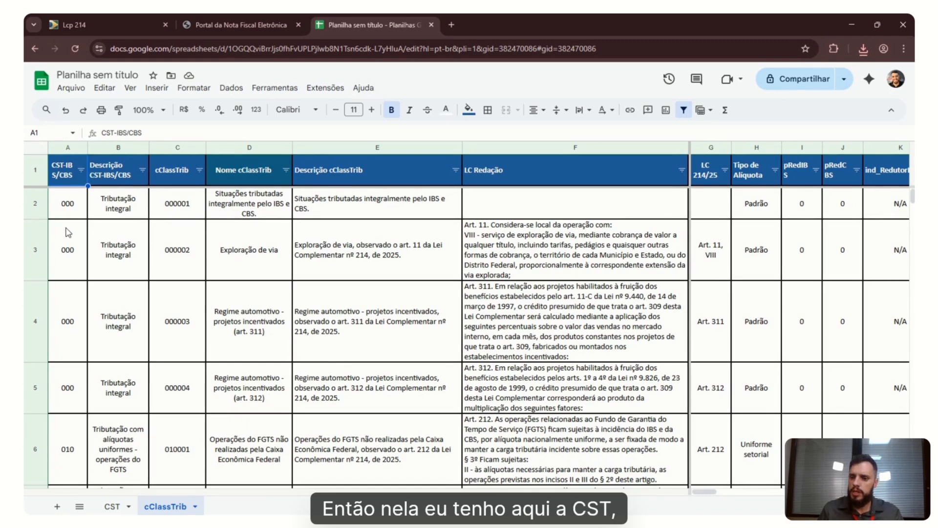
Examine the CST description, code, name and description of cClassTrib 000001, and locate the entry for Anexo I food products.
left_click(119, 211)
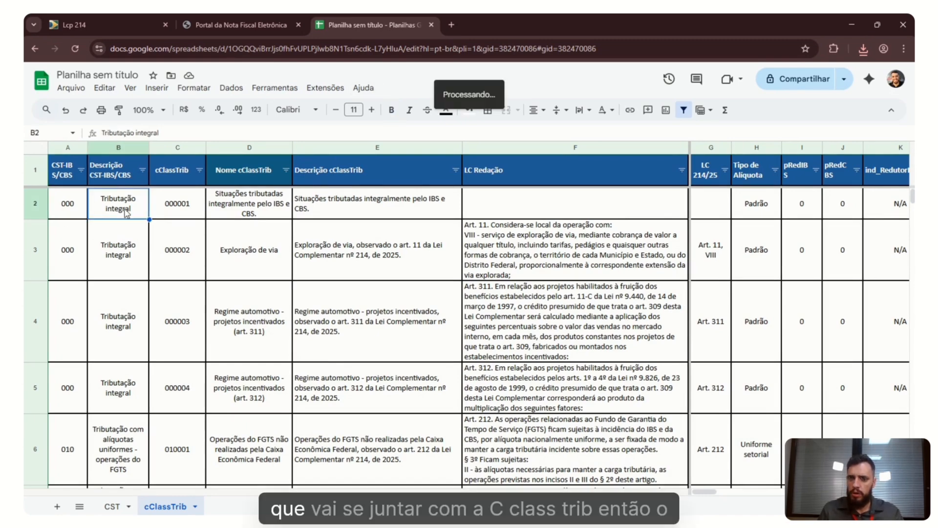
left_click(189, 211)
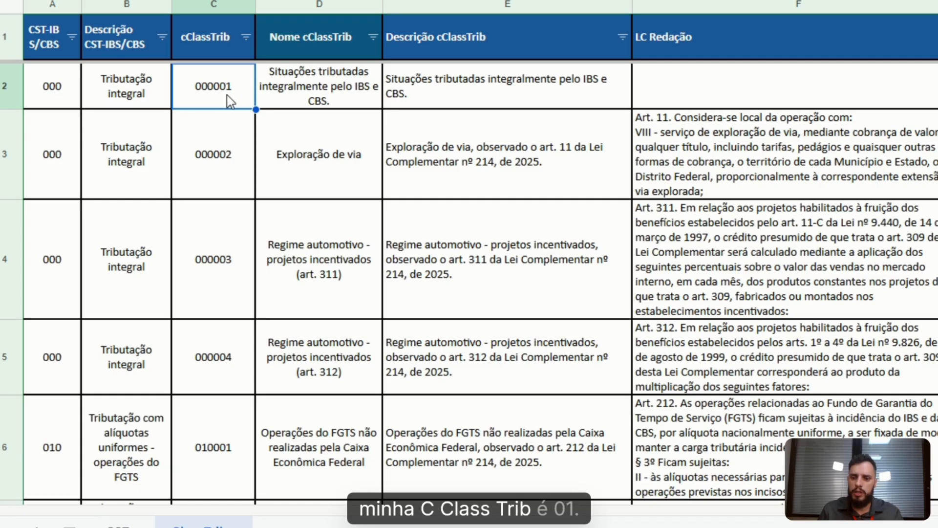
left_click(288, 90)
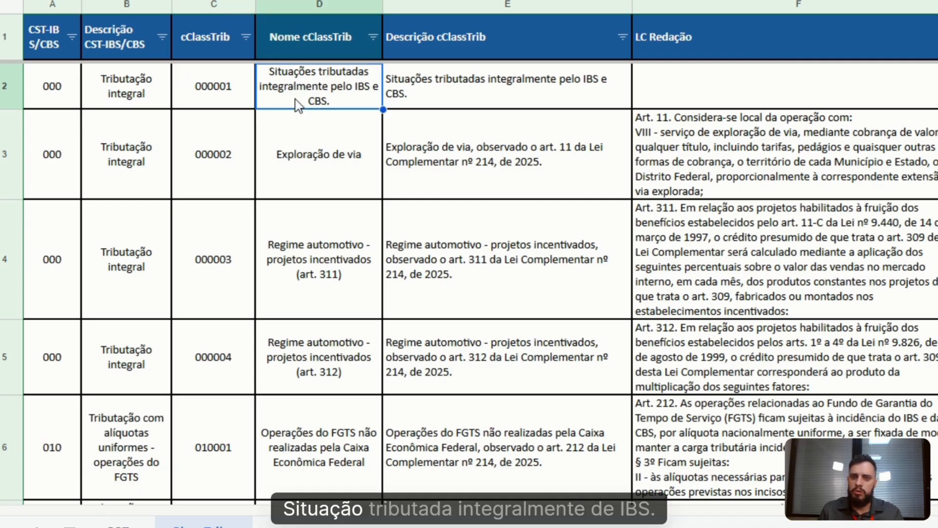
left_click(439, 96)
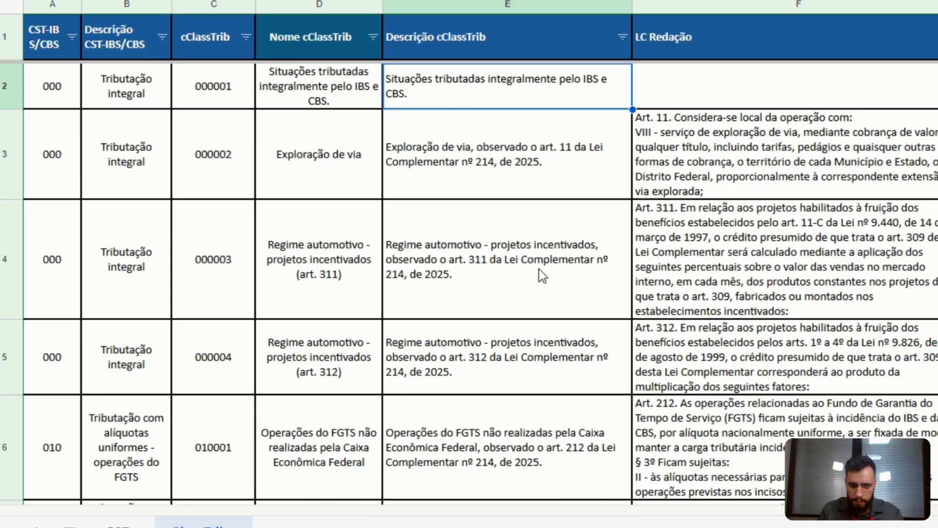
scroll(539, 269, "down", 6)
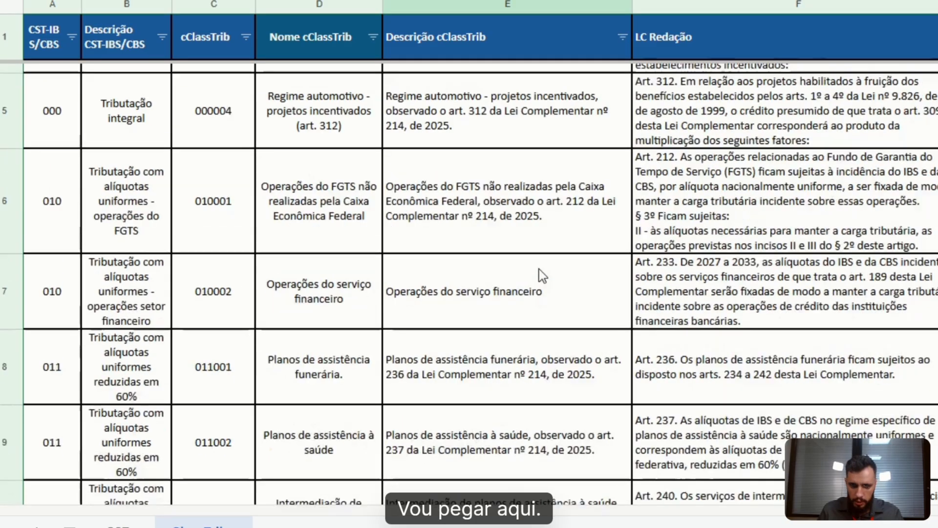
scroll(230, 349, "down", 10)
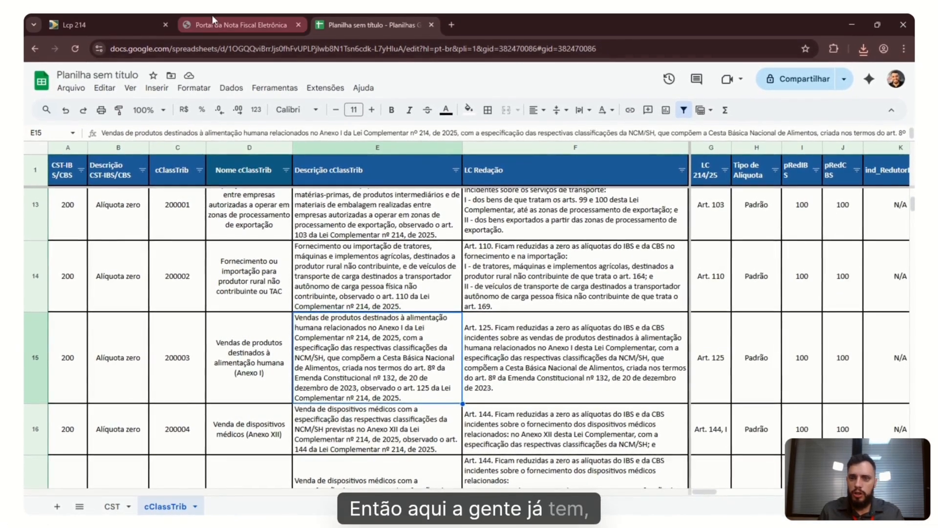
Return to the Lcp 214 page and review the Anexo I list of zero-rate food products and their NCM codes.
left_click(212, 14)
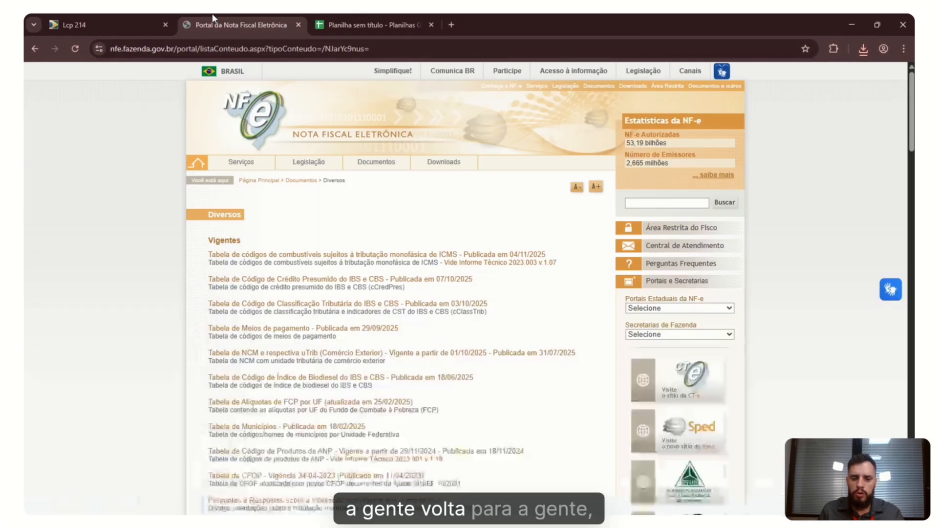
left_click(78, 17)
scroll(337, 201, "up", 13)
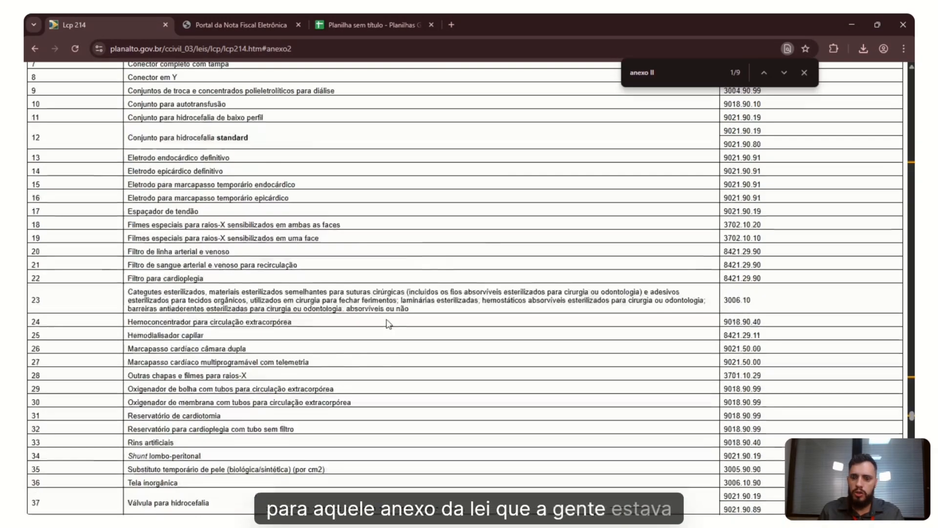
scroll(388, 324, "up", 12)
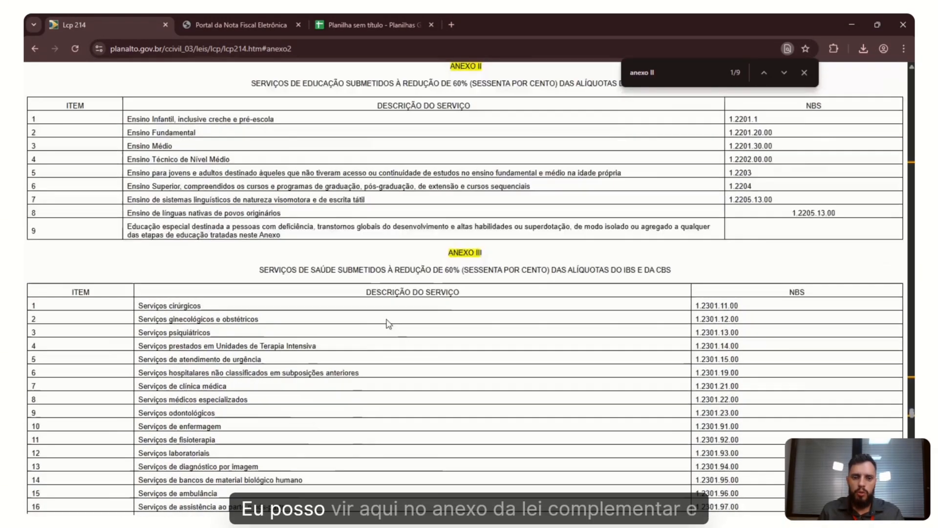
scroll(384, 325, "up", 8)
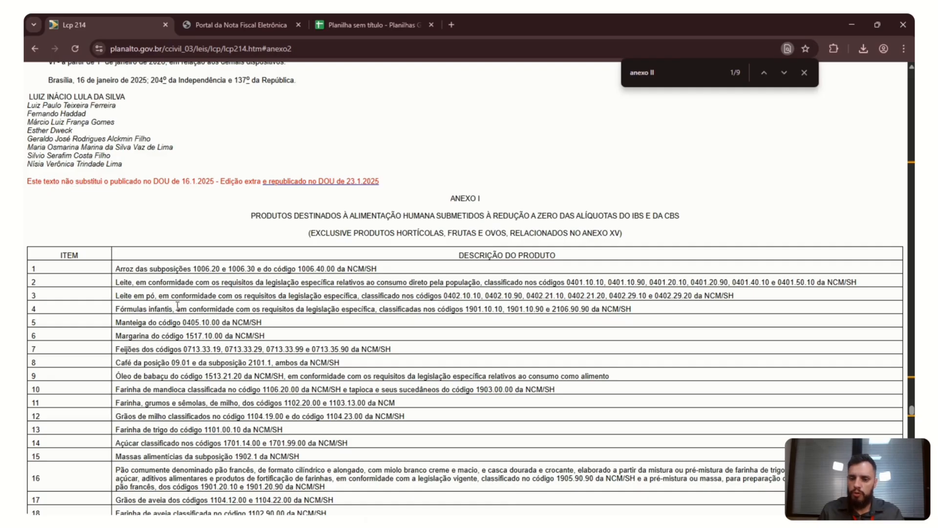
scroll(219, 291, "down", 1)
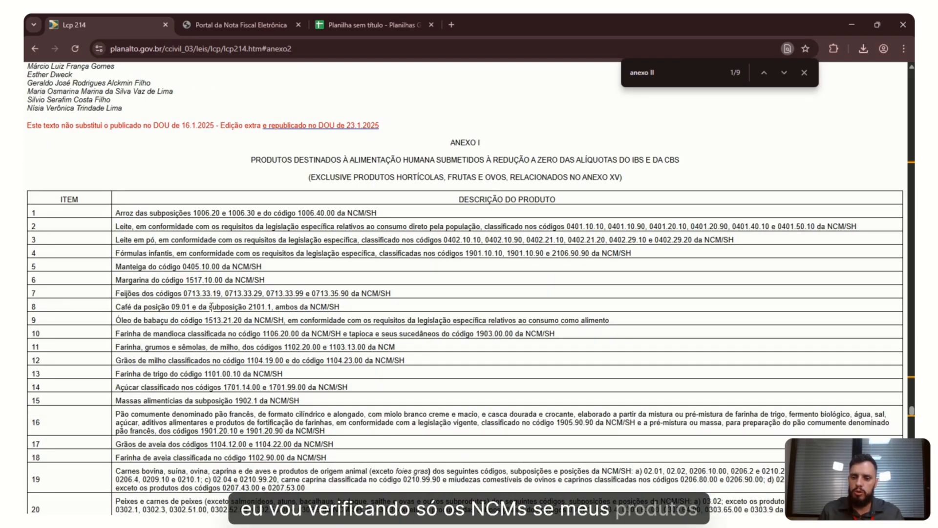
scroll(207, 315, "down", 2)
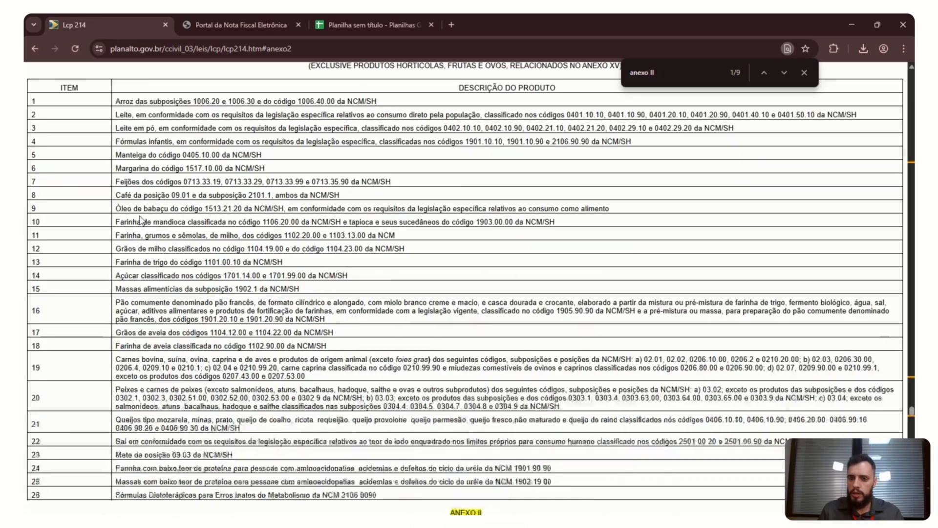
scroll(140, 220, "down", 2)
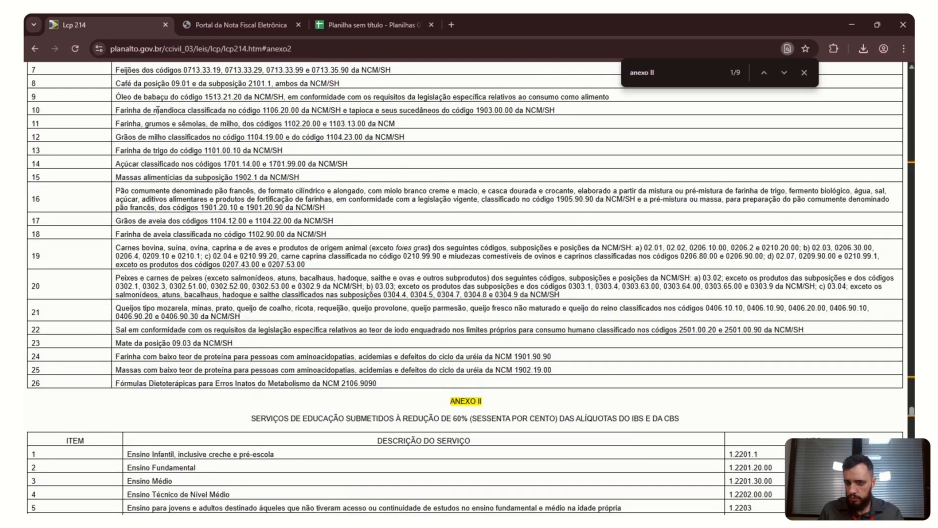
scroll(144, 188, "up", 4)
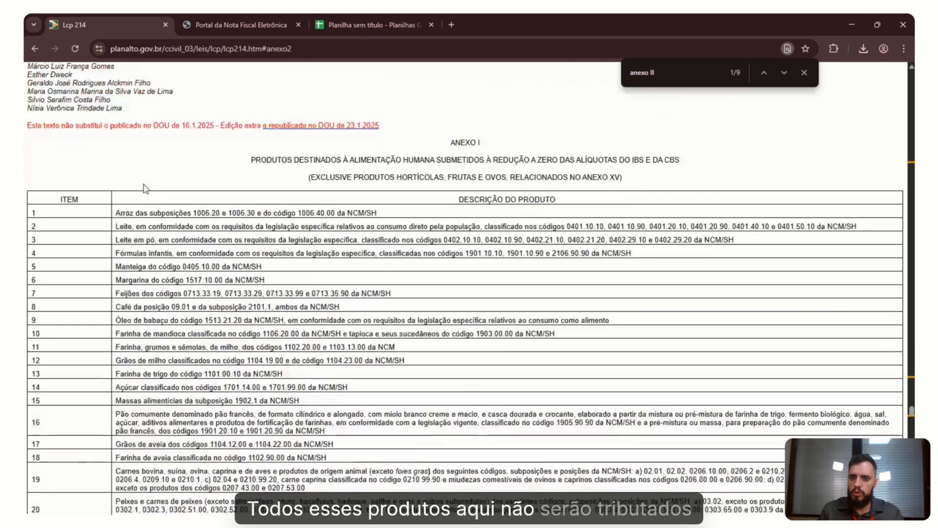
Return to the cClassTrib spreadsheet and review the zero-rate CST 200 entries from Anexo I foods through medical devices, medicines, hygiene products and produce.
left_click(362, 22)
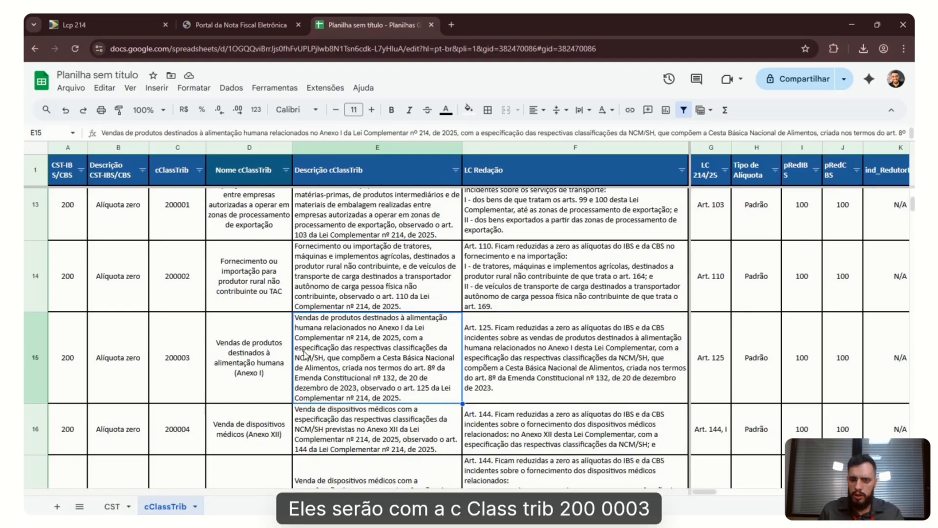
scroll(384, 326, "down", 3)
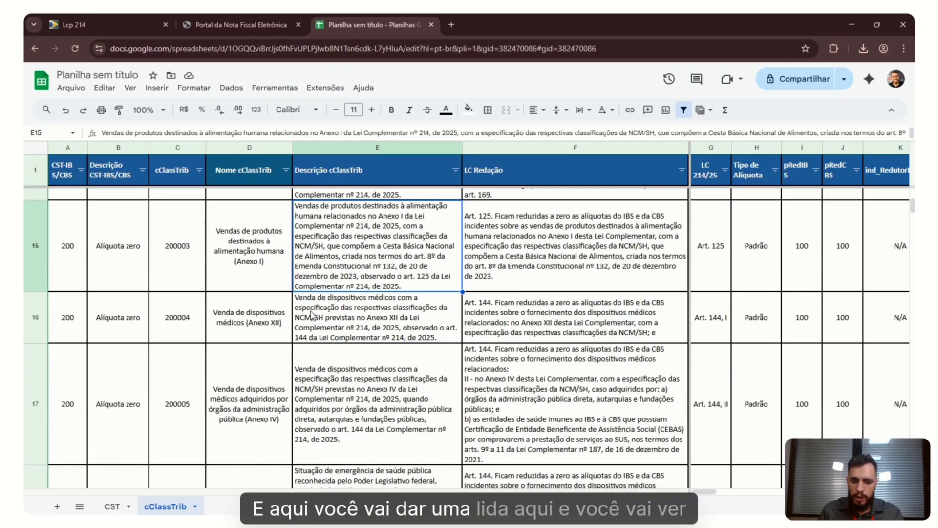
scroll(299, 324, "down", 1)
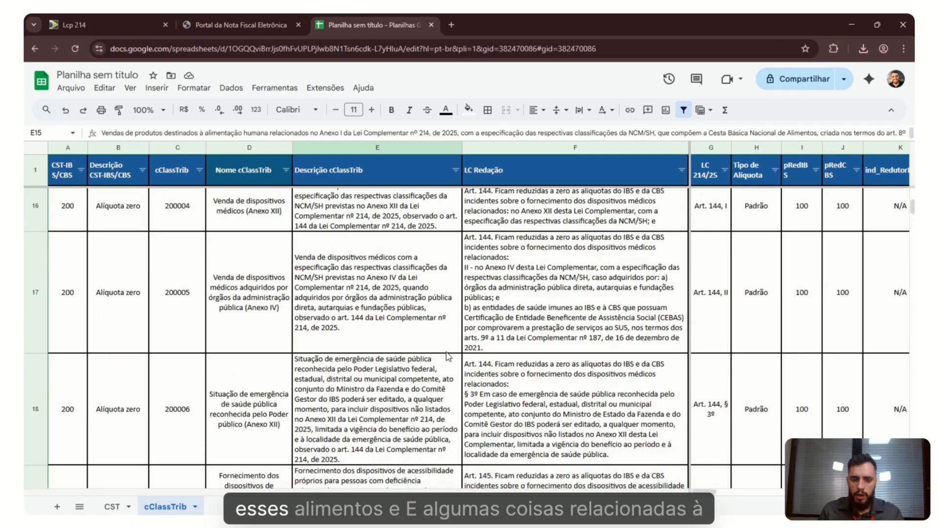
scroll(445, 359, "down", 1)
scroll(384, 242, "down", 3)
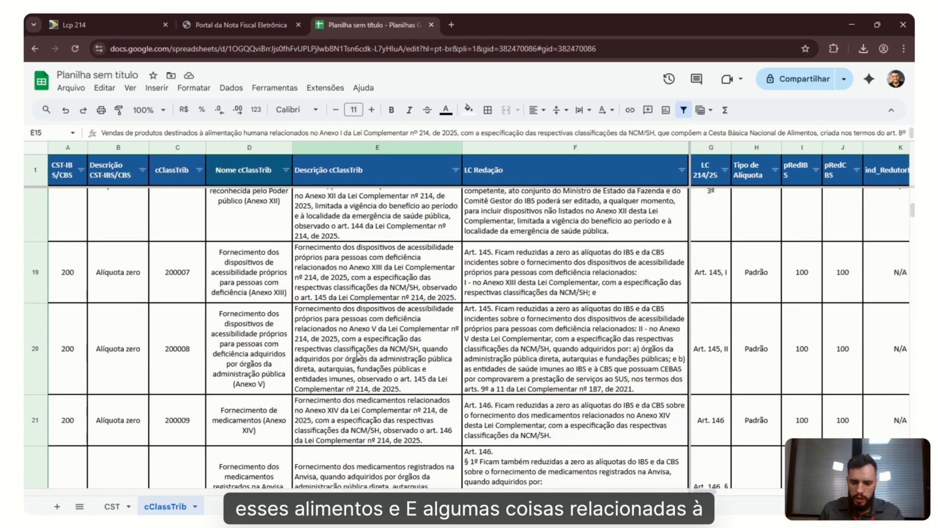
scroll(358, 355, "down", 3)
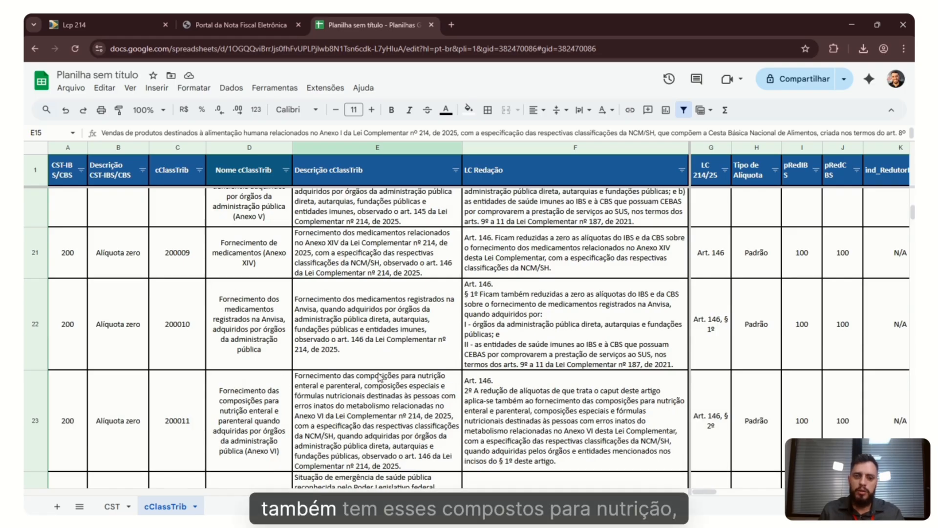
scroll(380, 378, "down", 1)
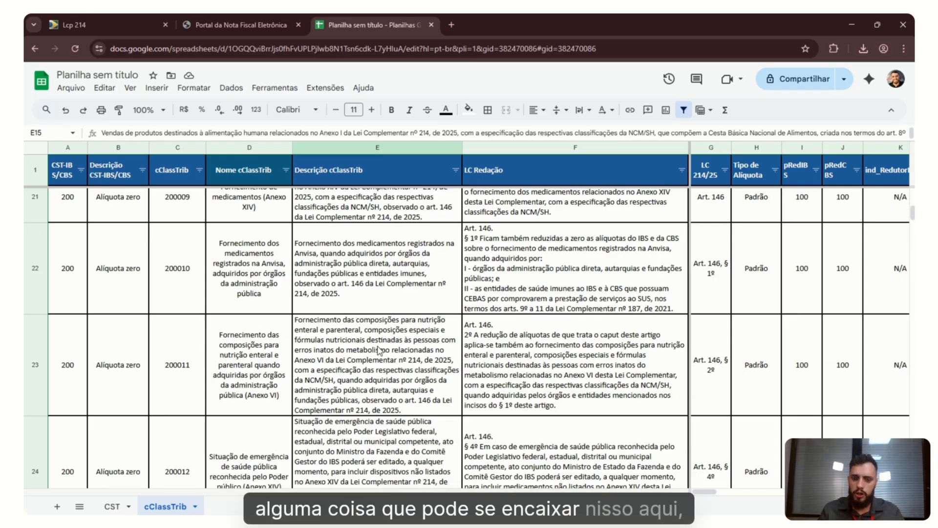
scroll(396, 351, "down", 1)
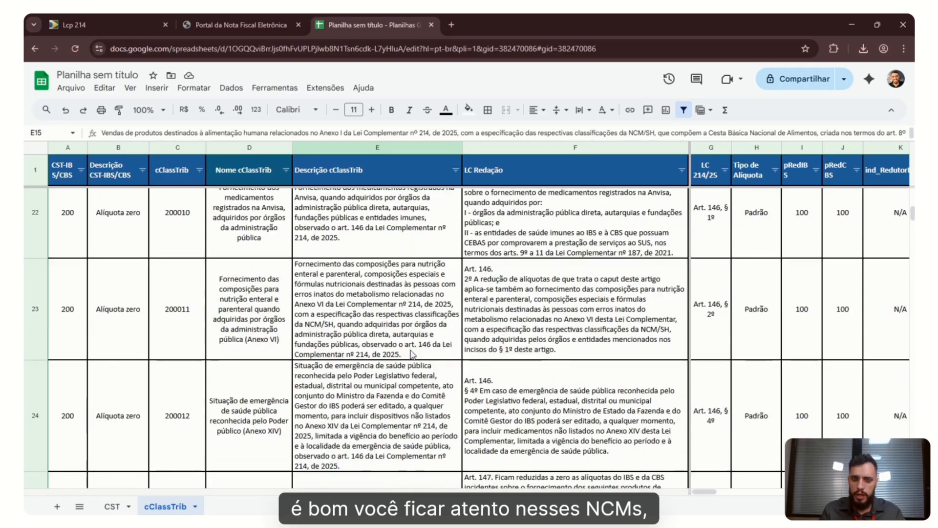
scroll(400, 386, "down", 3)
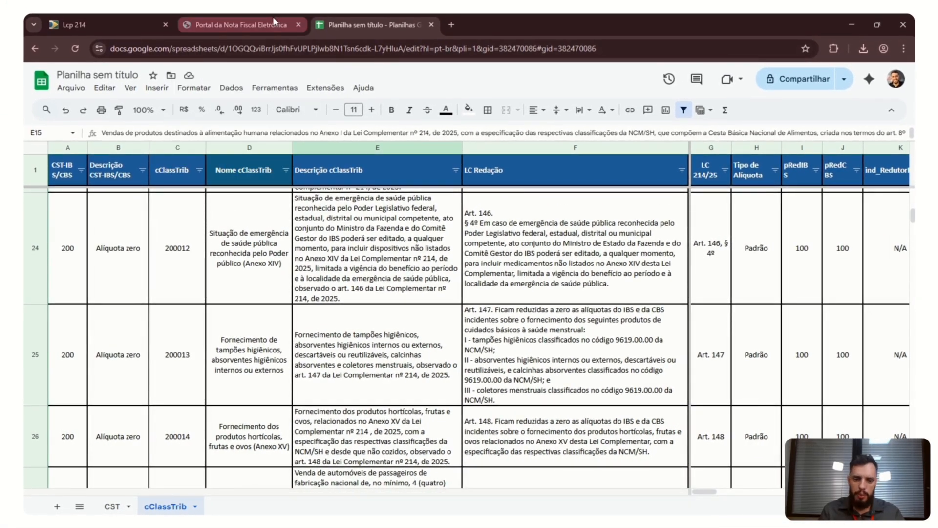
scroll(389, 263, "up", 15)
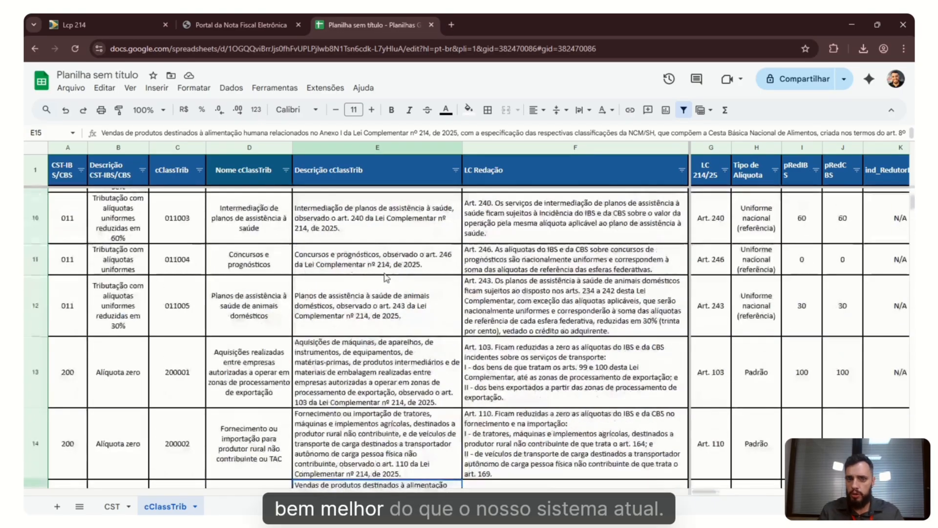
scroll(390, 288, "up", 10)
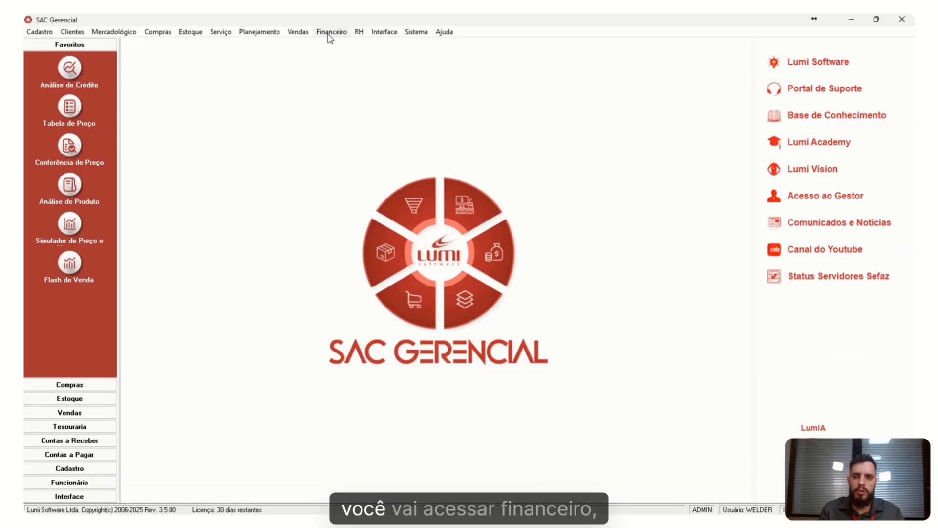
Switch to SAC Gerencial, open the Alíquota CBS table under Tributação IBS/CBS and start a new CBS rate entry.
left_click(329, 33)
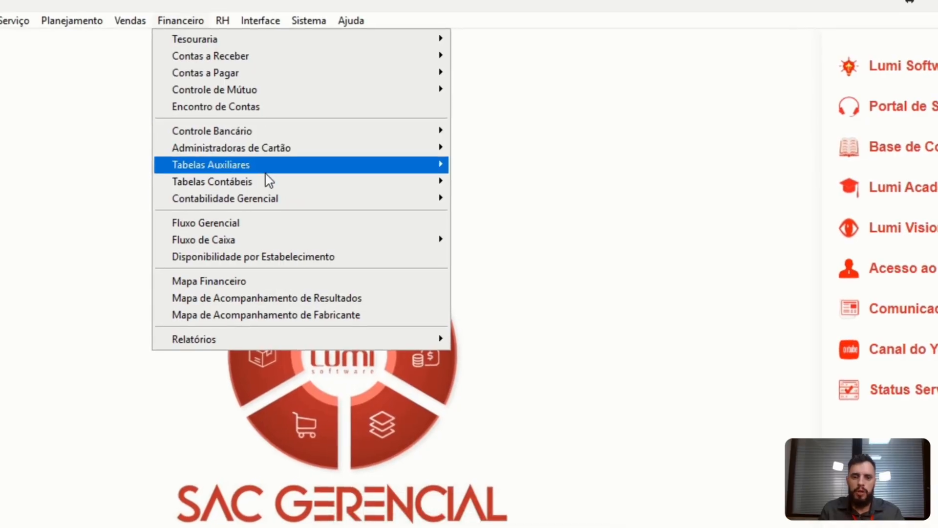
mouse_move(266, 173)
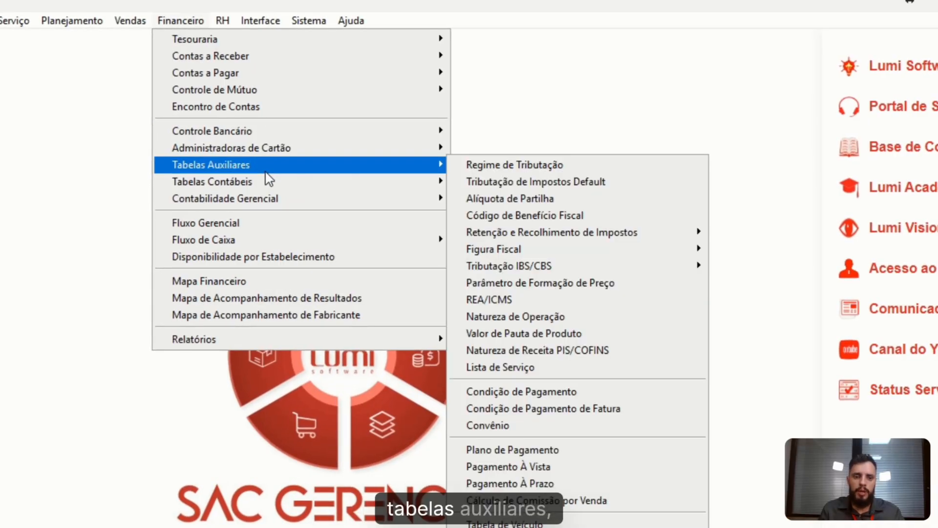
mouse_move(627, 278)
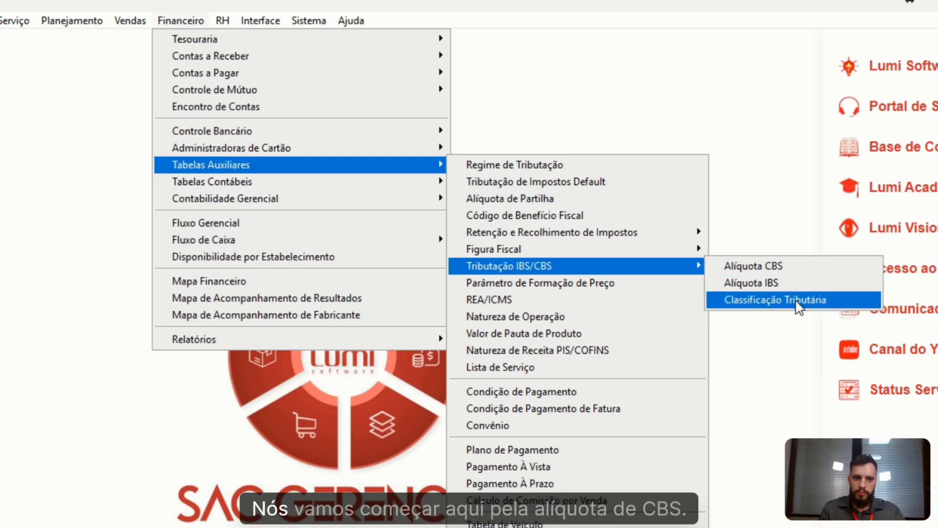
left_click(801, 274)
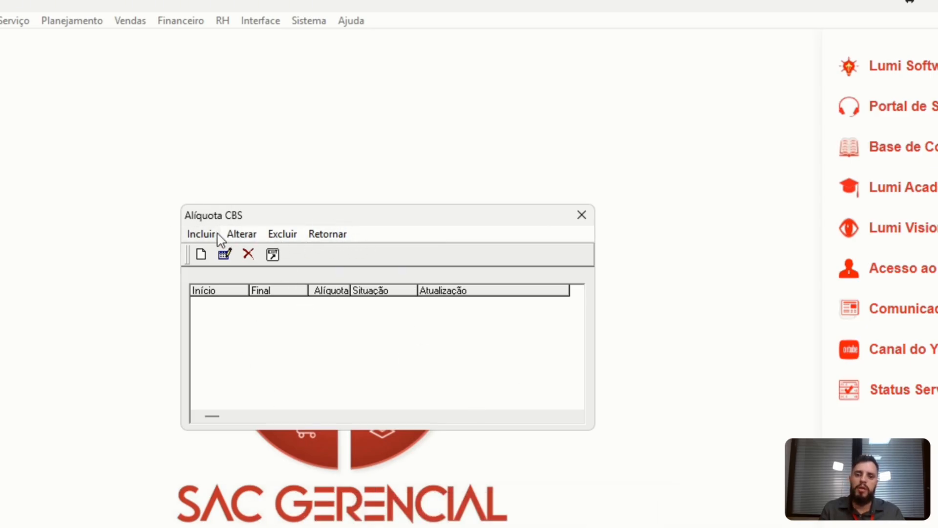
left_click(203, 234)
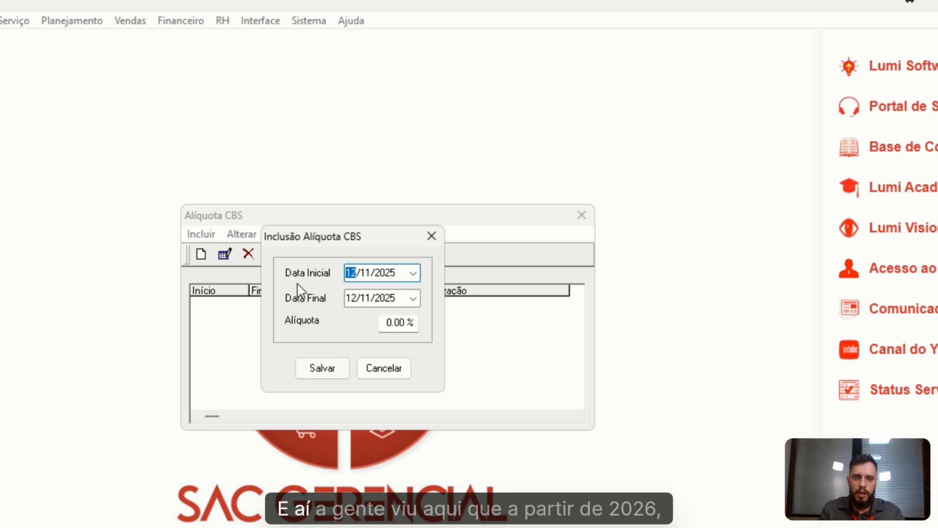
Set the new CBS rate's validity from 01/01/2026 to 31/12/2026.
left_click(413, 273)
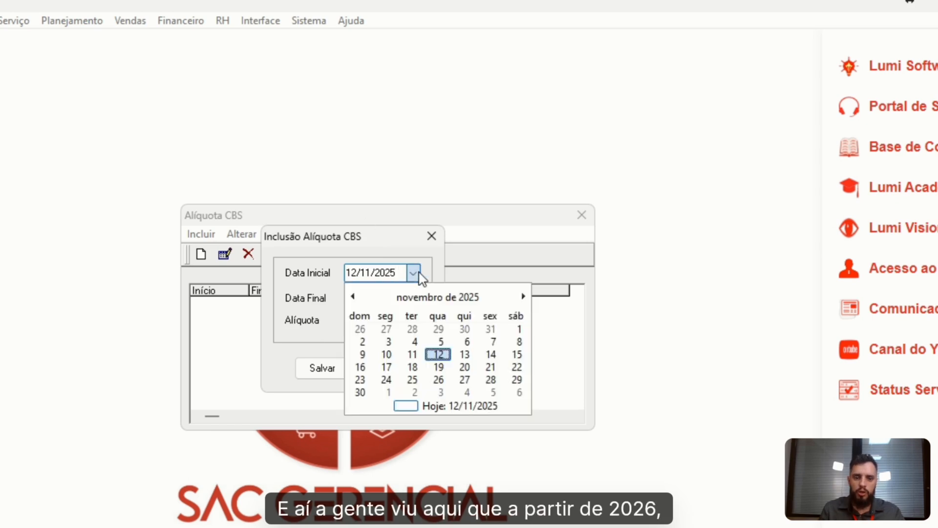
left_click(524, 296)
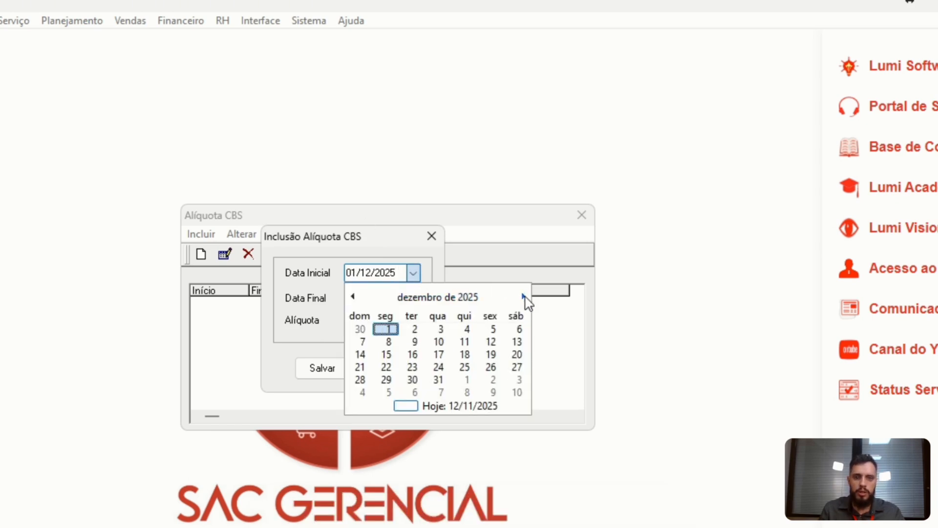
left_click(524, 297)
left_click(464, 329)
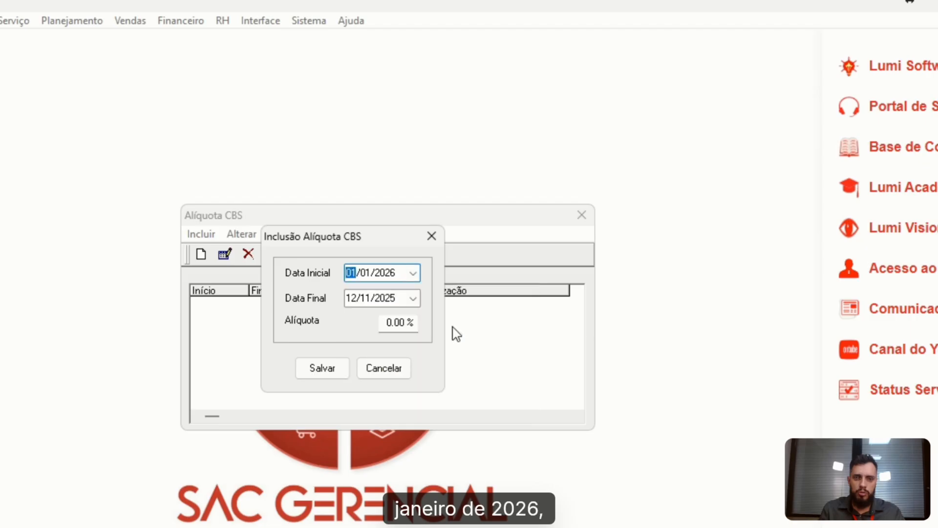
left_click(413, 298)
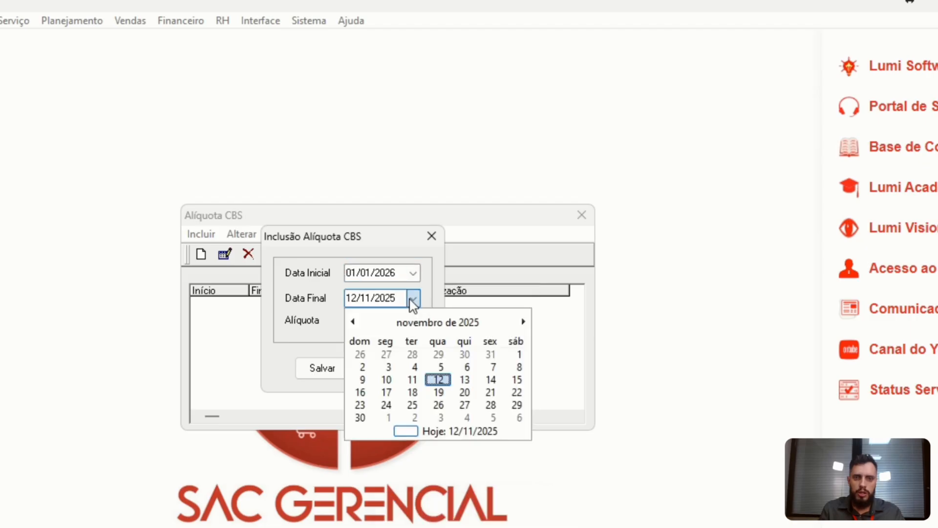
left_click(472, 323)
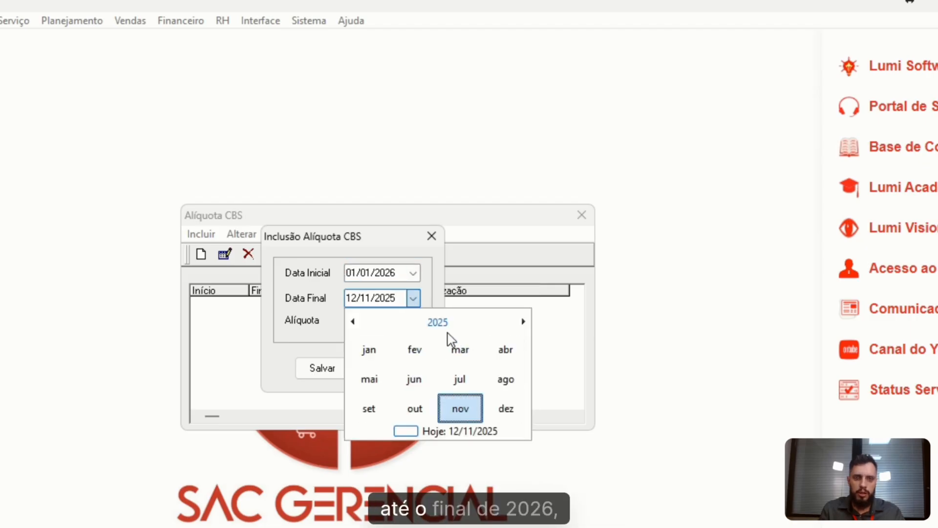
left_click(523, 322)
left_click(510, 413)
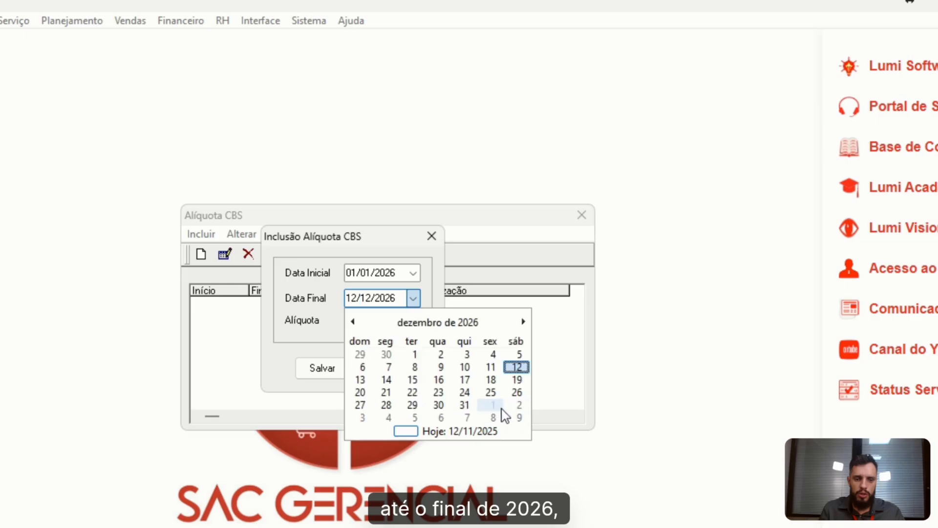
left_click(464, 405)
Check the 2026 CBS rate in the transition table image, enter 0.90% as the rate, save the entry and leave the CBS table.
left_click(394, 323)
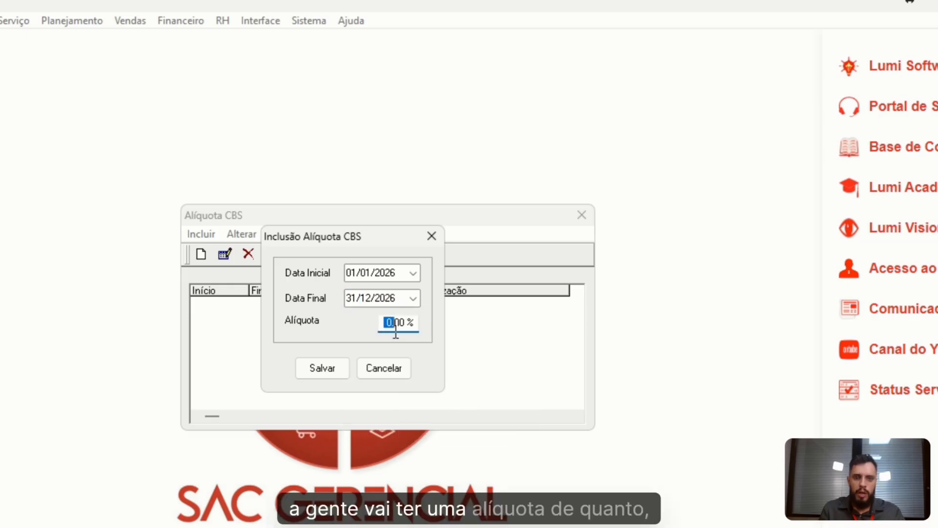
left_click_drag(396, 332, 482, 327)
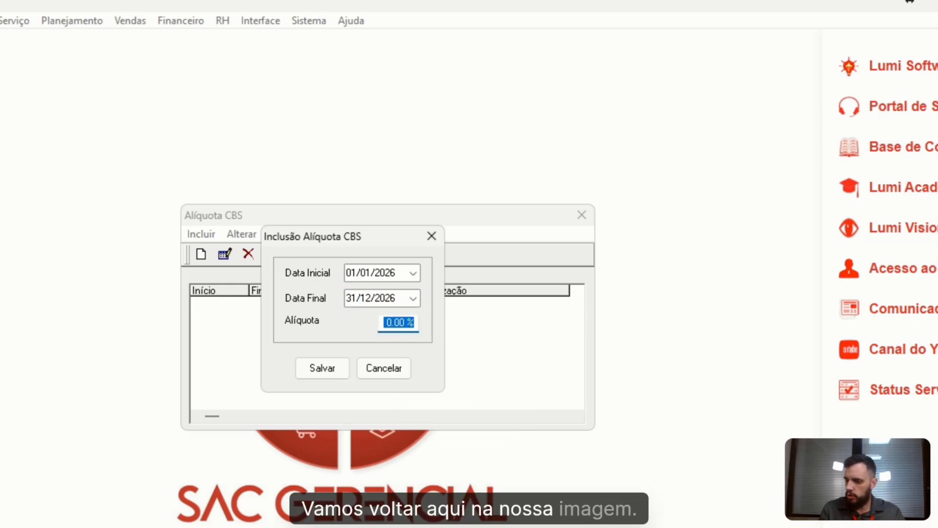
key("alt+Tab")
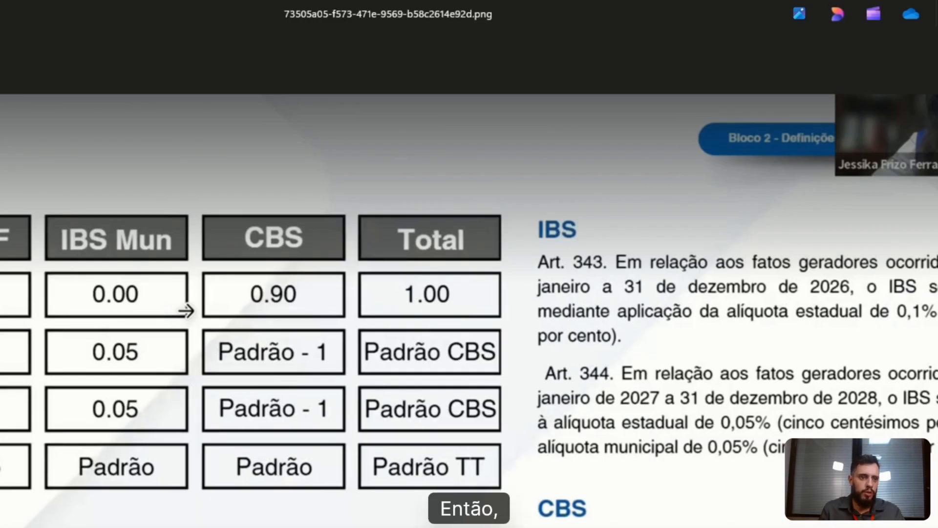
key("alt+Tab")
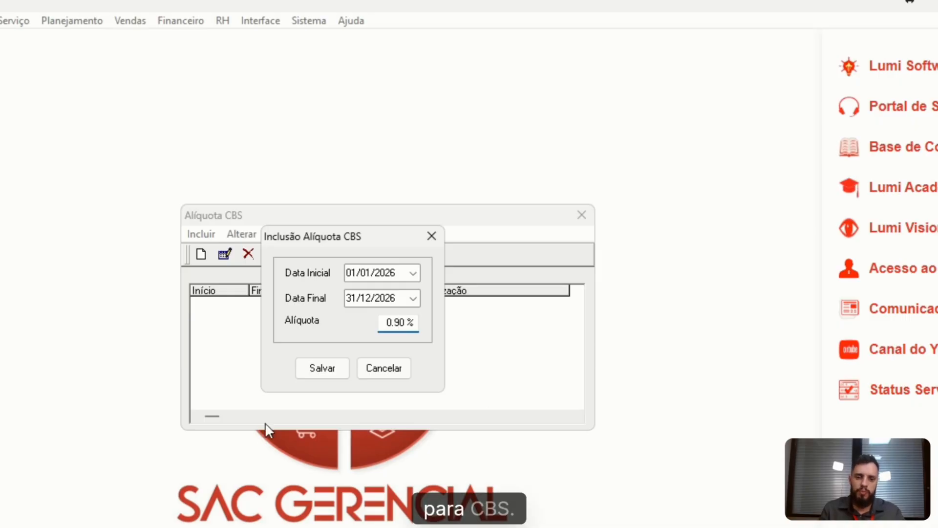
left_click(307, 376)
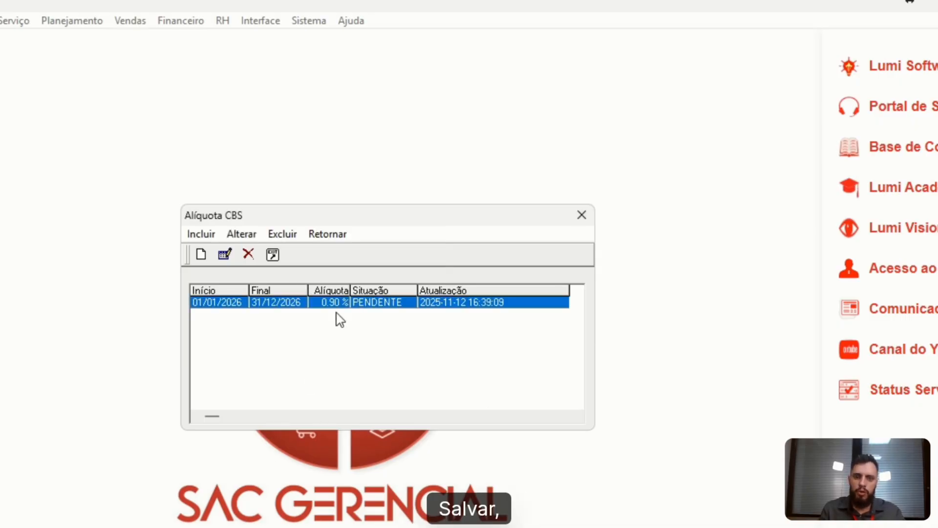
left_click(332, 234)
Open the Alíquota IBS table under Tributação IBS/CBS and move its window up into full view.
left_click(172, 24)
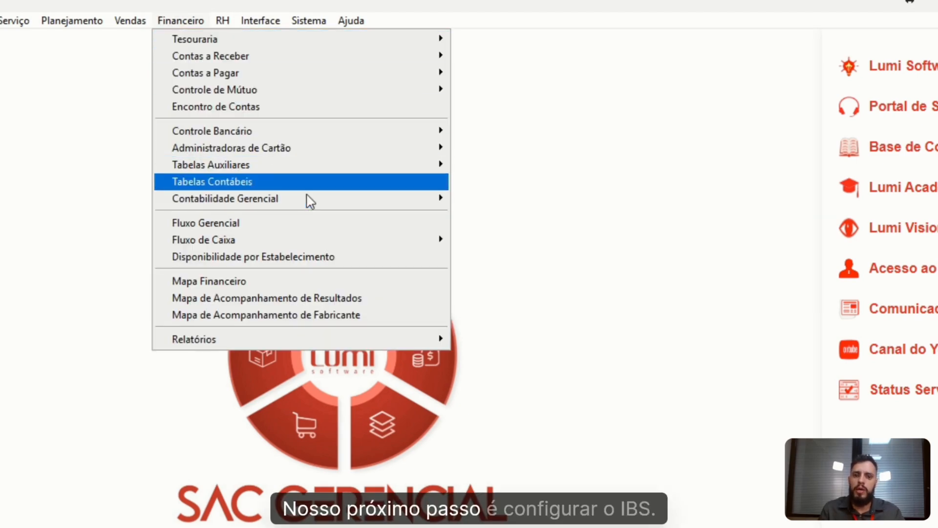
mouse_move(316, 168)
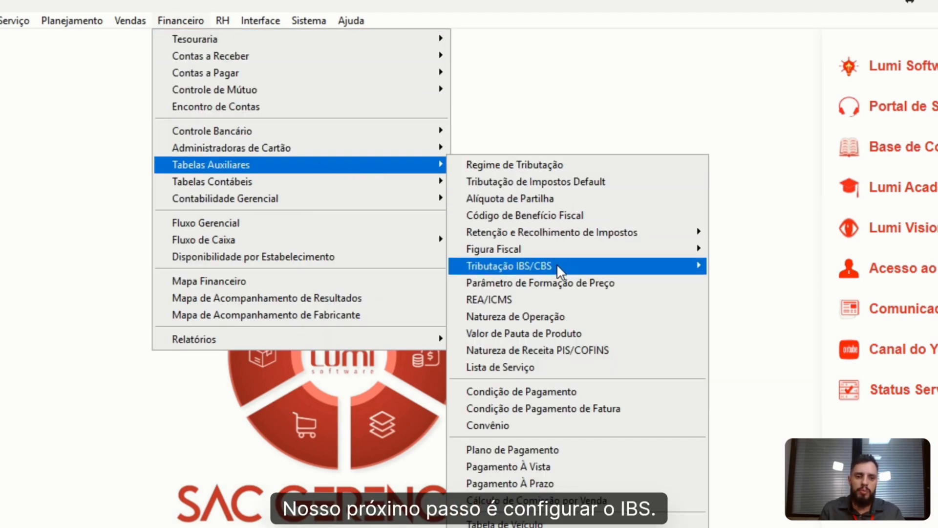
mouse_move(556, 266)
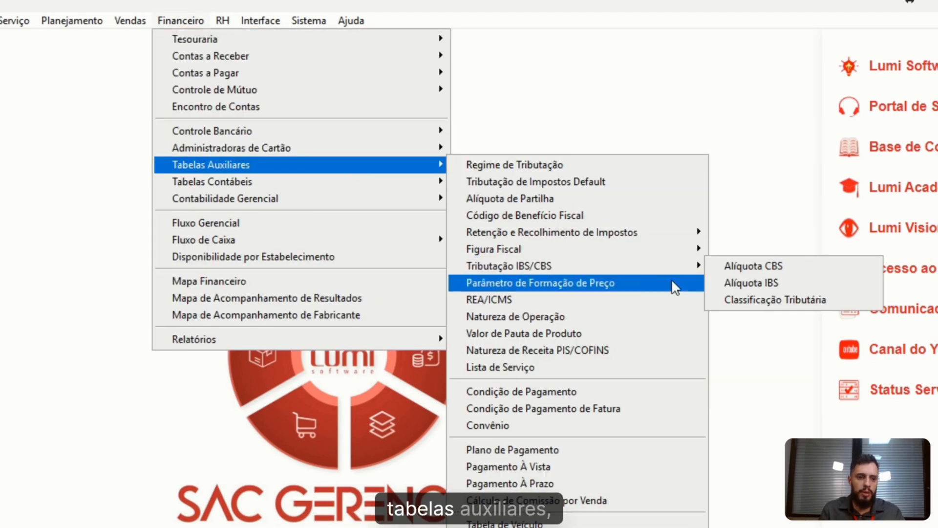
left_click(810, 283)
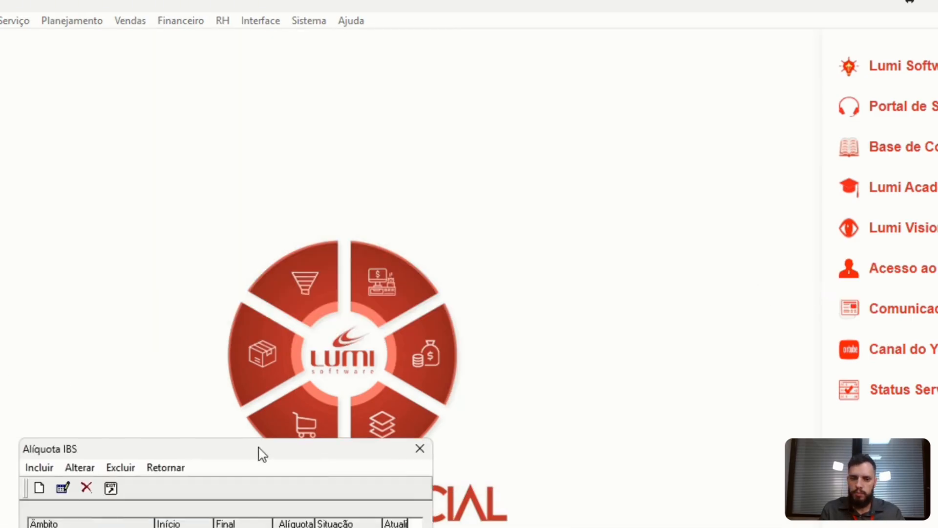
left_click_drag(258, 447, 385, 241)
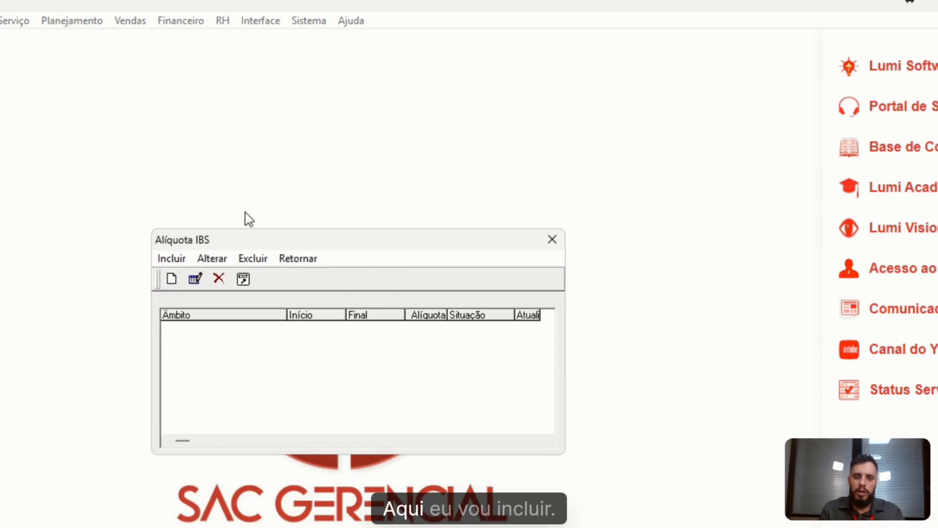
Start a new IBS rate entry, look at the Municipal scope option and set the scope to Nacional.
left_click(172, 260)
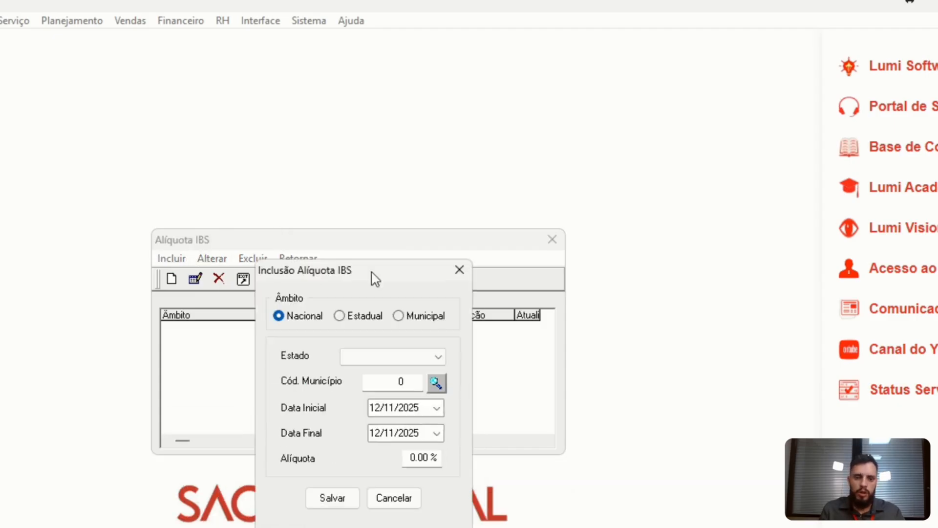
left_click_drag(373, 277, 373, 228)
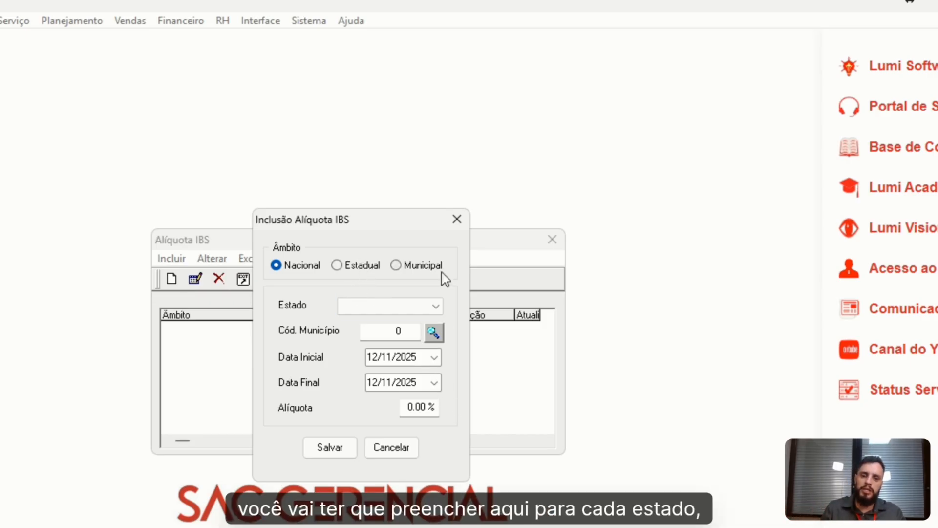
left_click(426, 268)
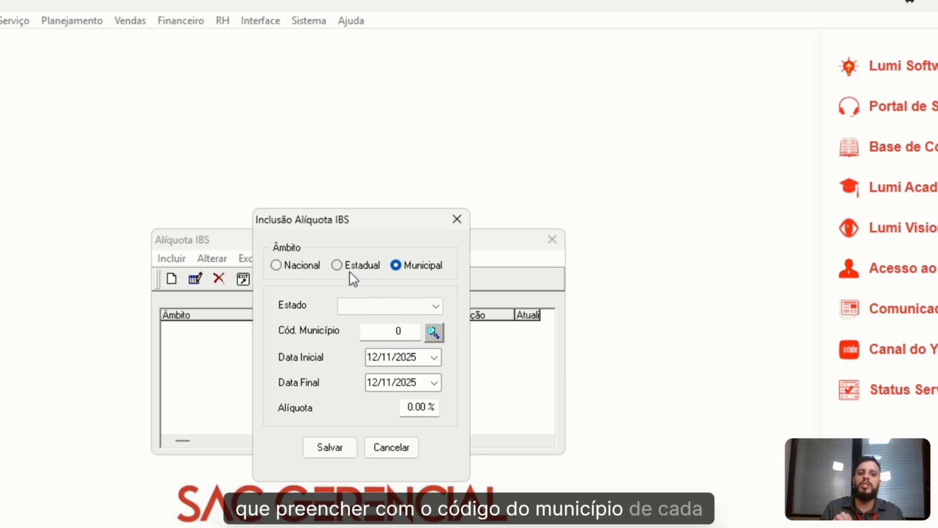
left_click(314, 275)
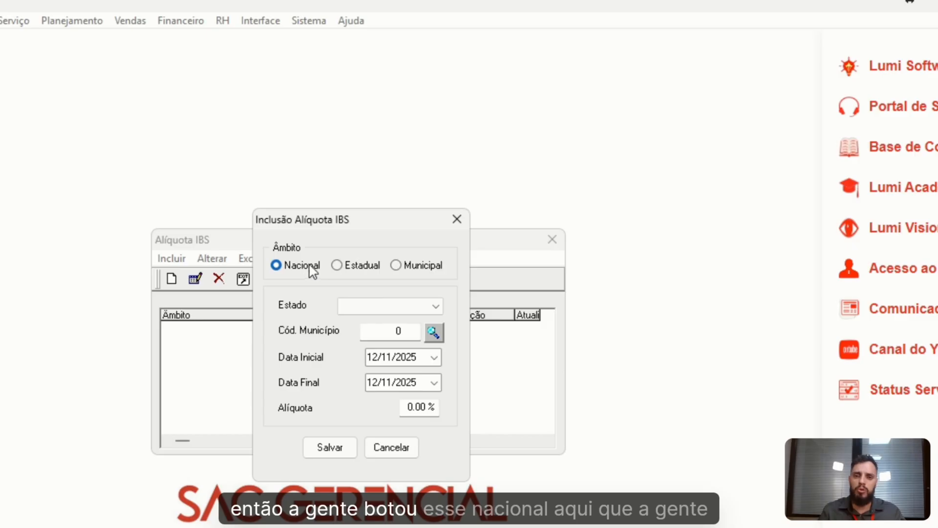
Set the new IBS rate's validity from 01/01/2026 to 31/12/2026.
left_click(436, 360)
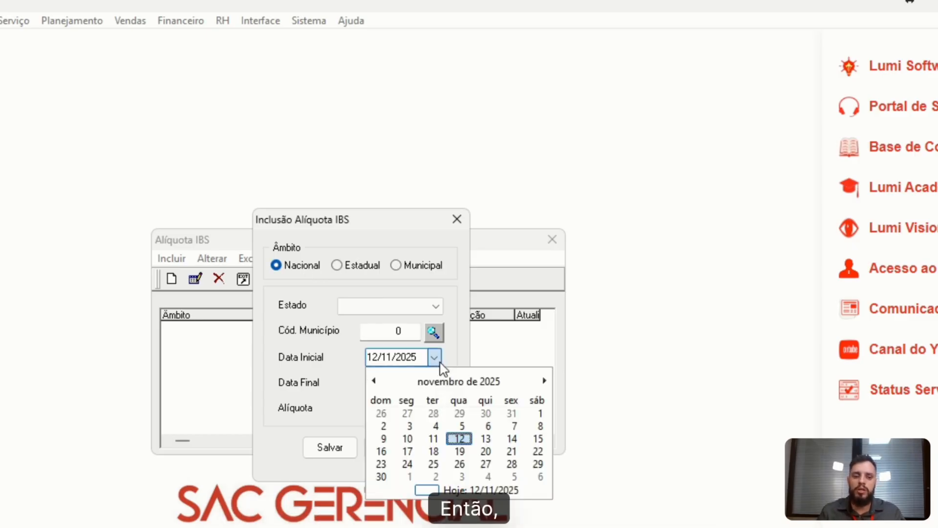
left_click(544, 381)
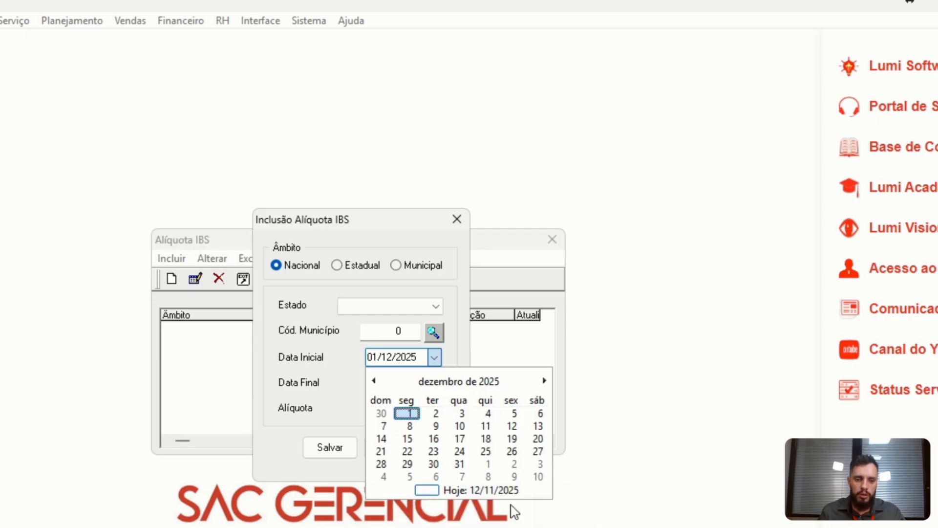
left_click(488, 464)
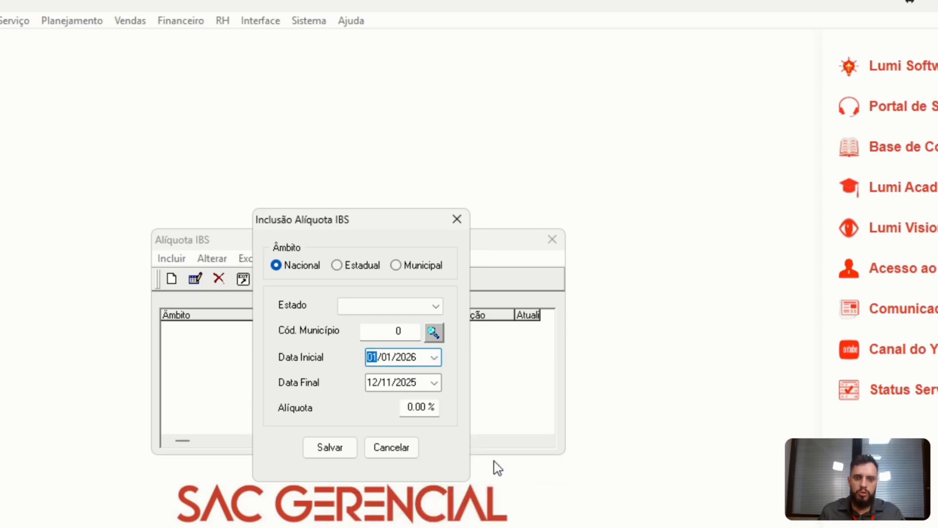
left_click(432, 383)
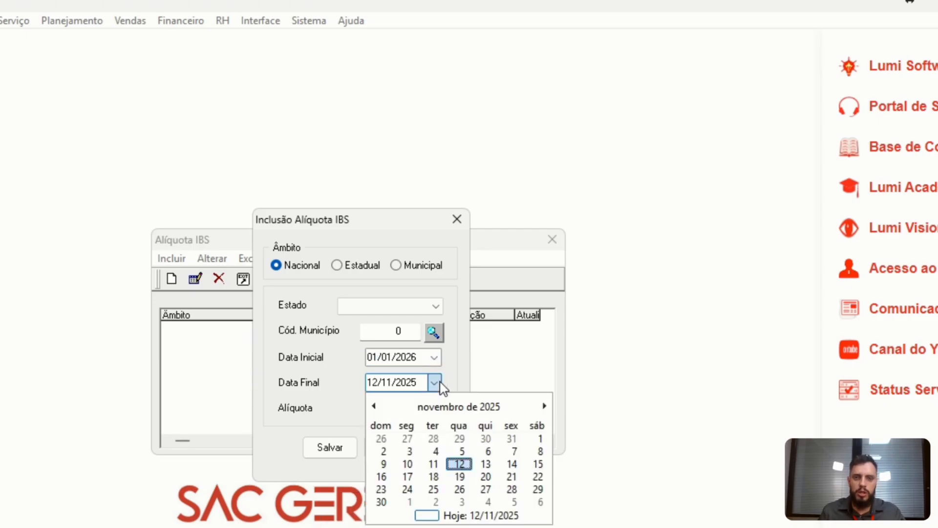
left_click(490, 406)
left_click(544, 405)
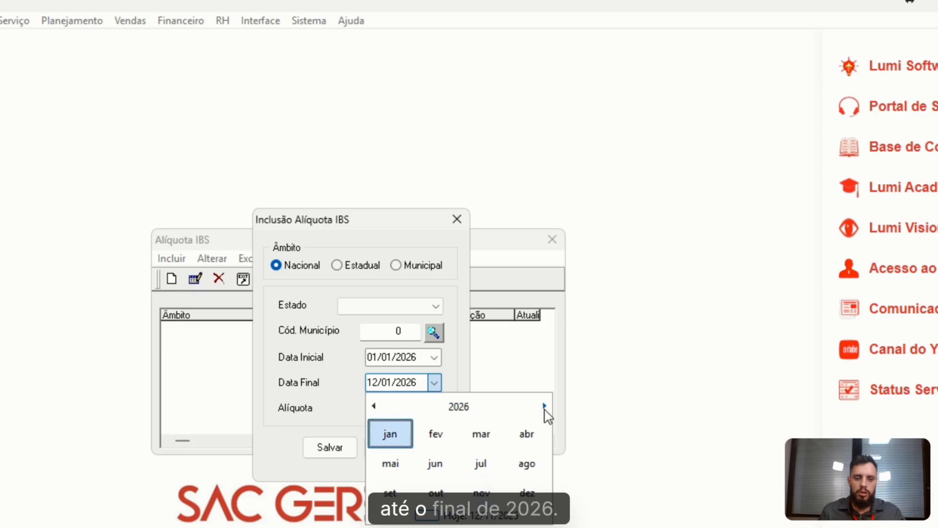
left_click(523, 492)
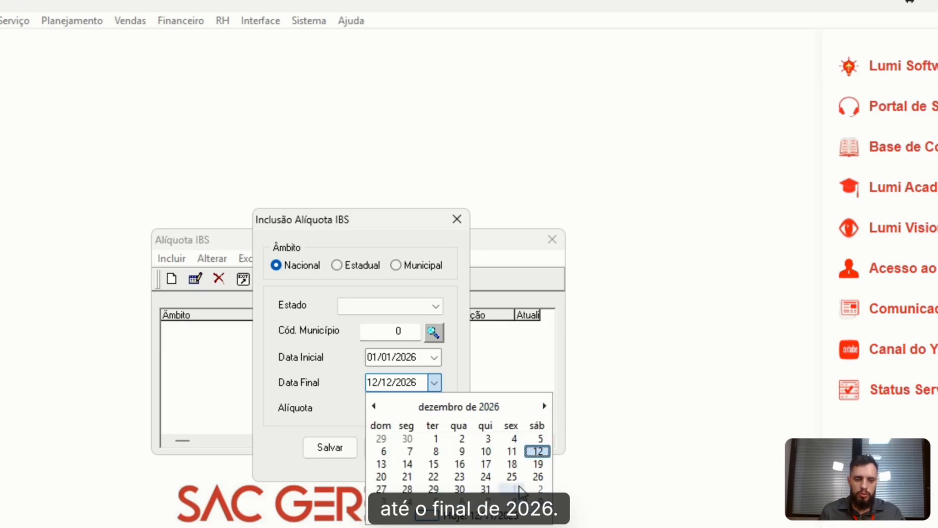
left_click(485, 489)
Enter 0.10% as the national IBS rate, checking it against the transition table image, then save the entry and leave the IBS table.
left_click(410, 406)
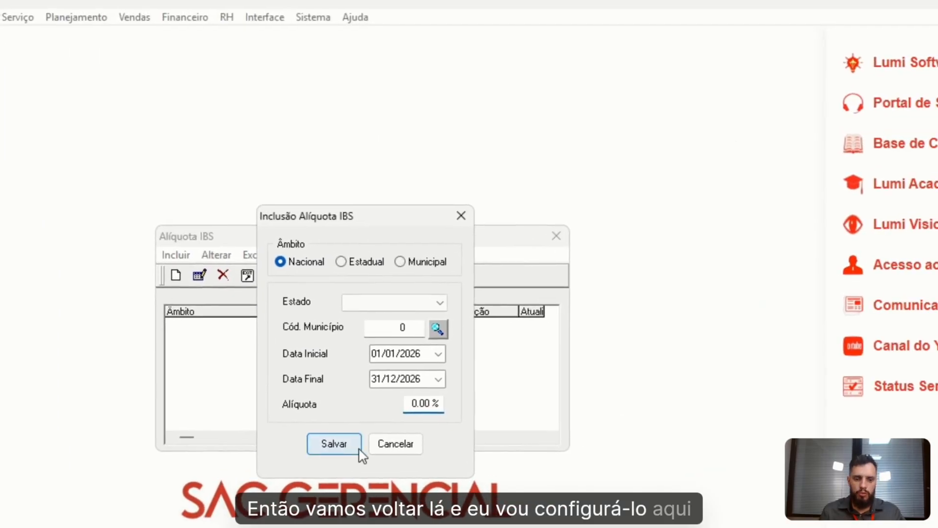
left_click(414, 405)
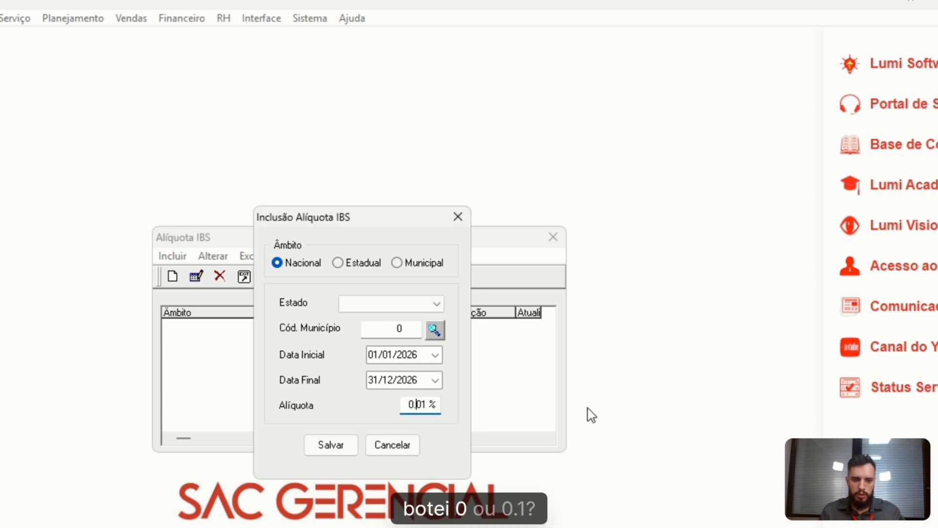
type("1")
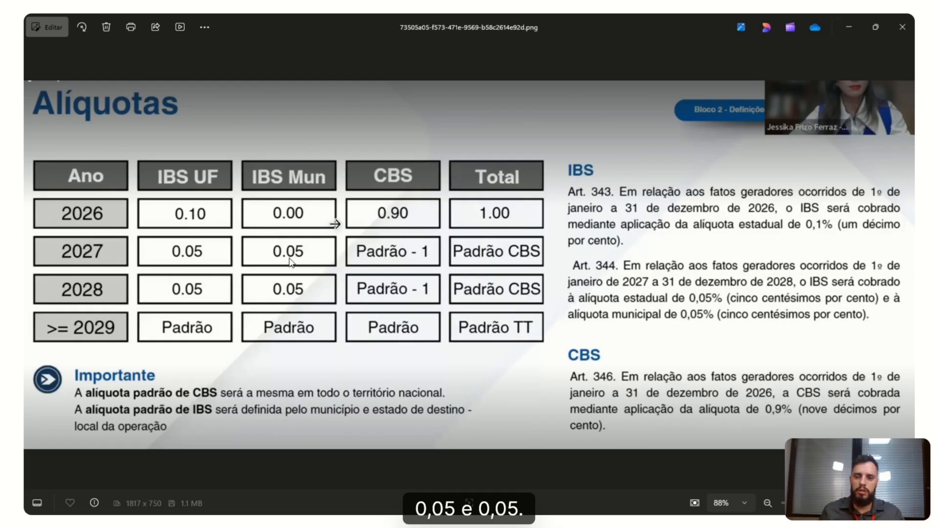
left_click(905, 18)
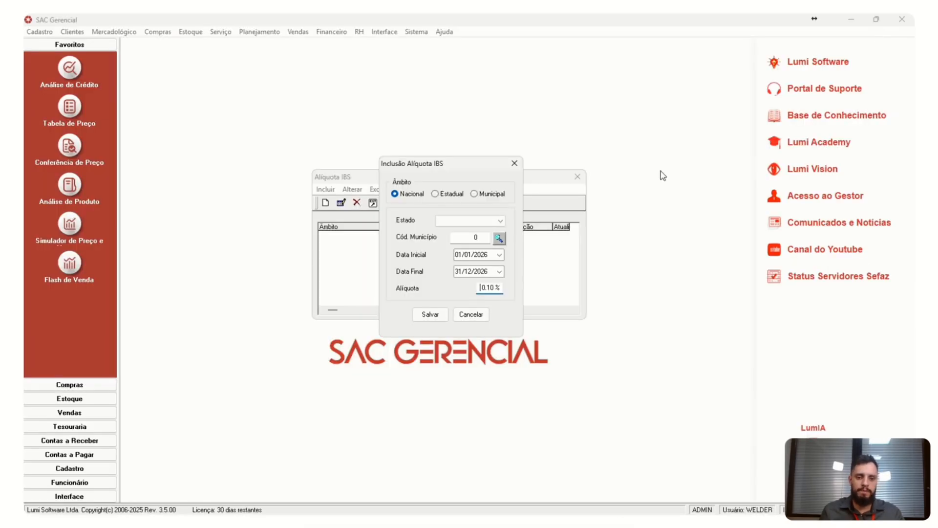
left_click(430, 313)
left_click(411, 235)
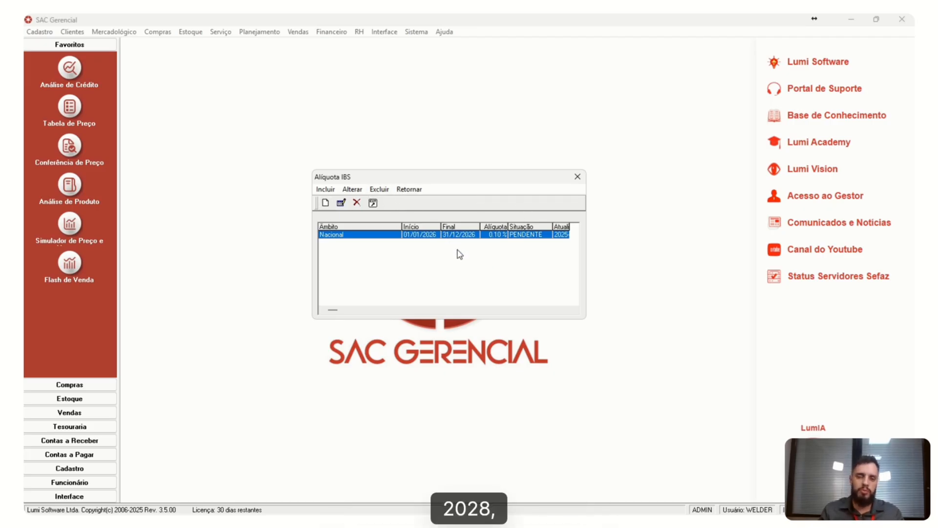
left_click(413, 190)
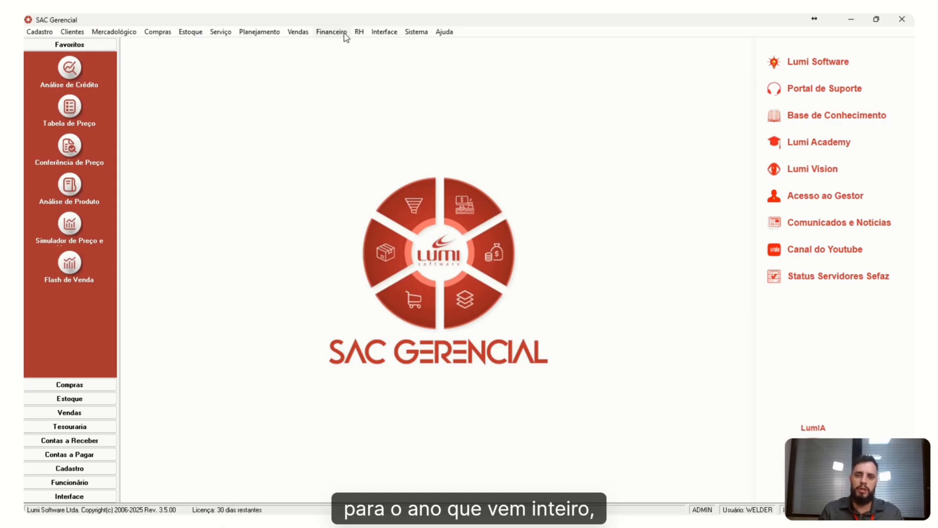
Open the Classificação Tributária table under Tributação IBS/CBS and move its window into full view.
left_click(331, 32)
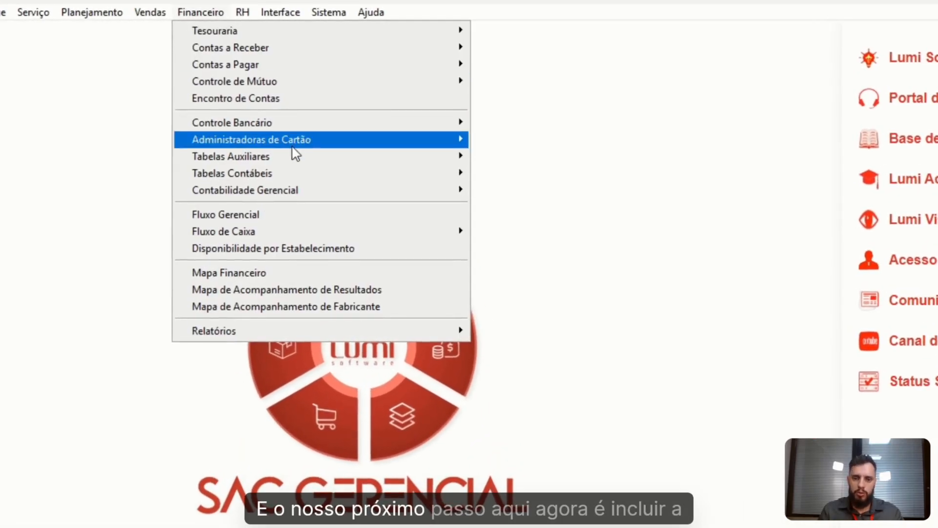
mouse_move(292, 155)
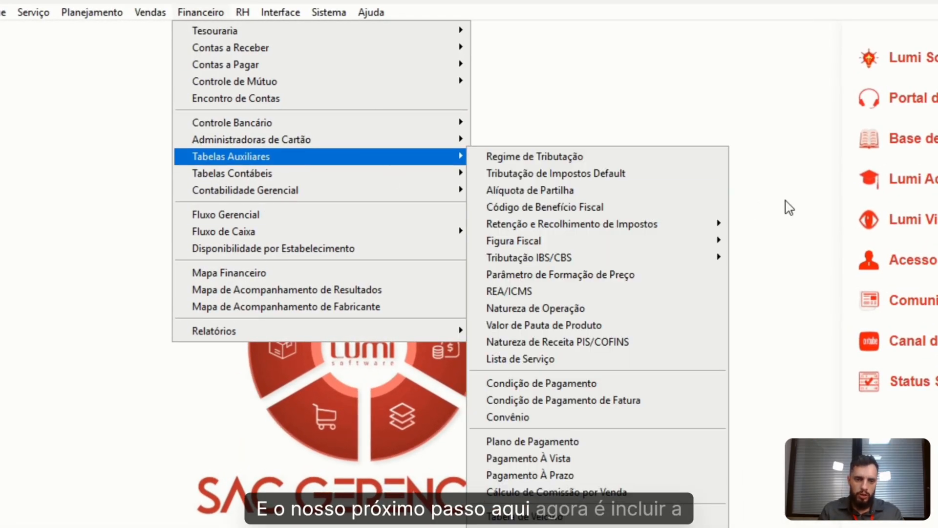
mouse_move(651, 257)
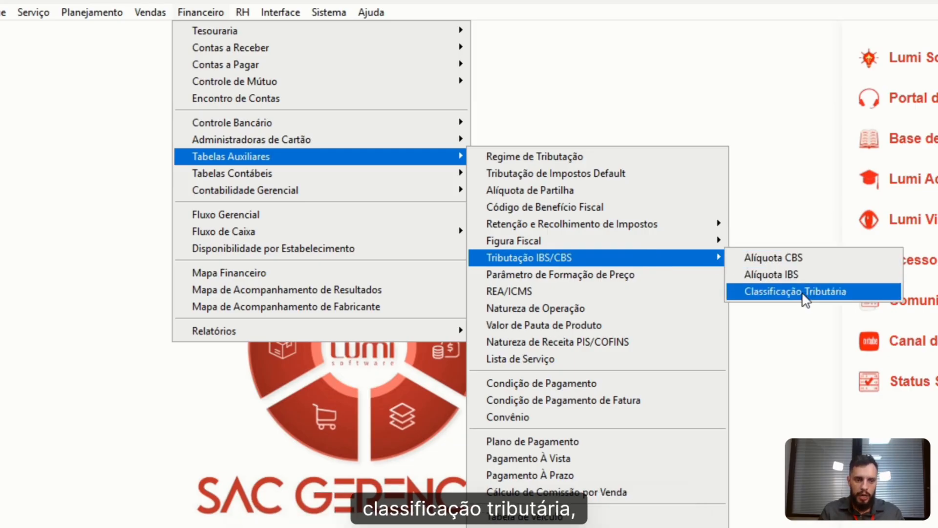
left_click(801, 293)
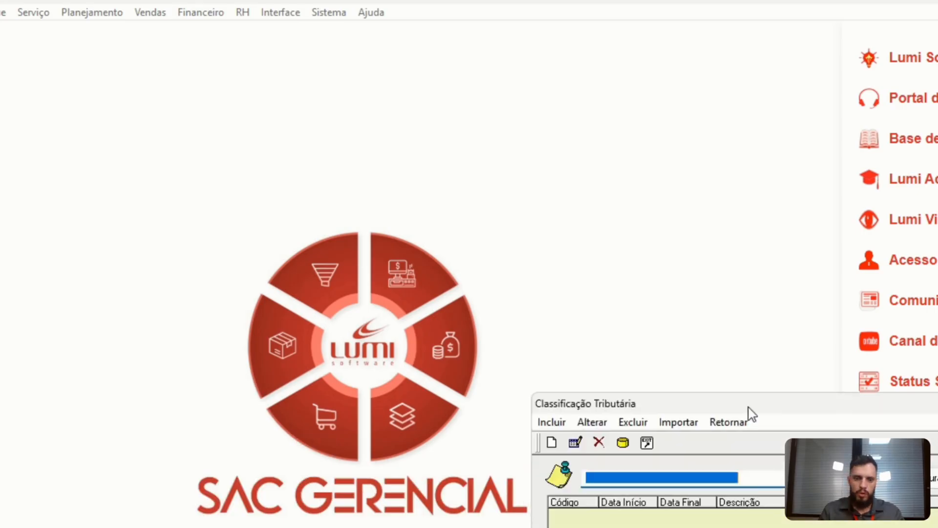
left_click_drag(747, 412, 380, 208)
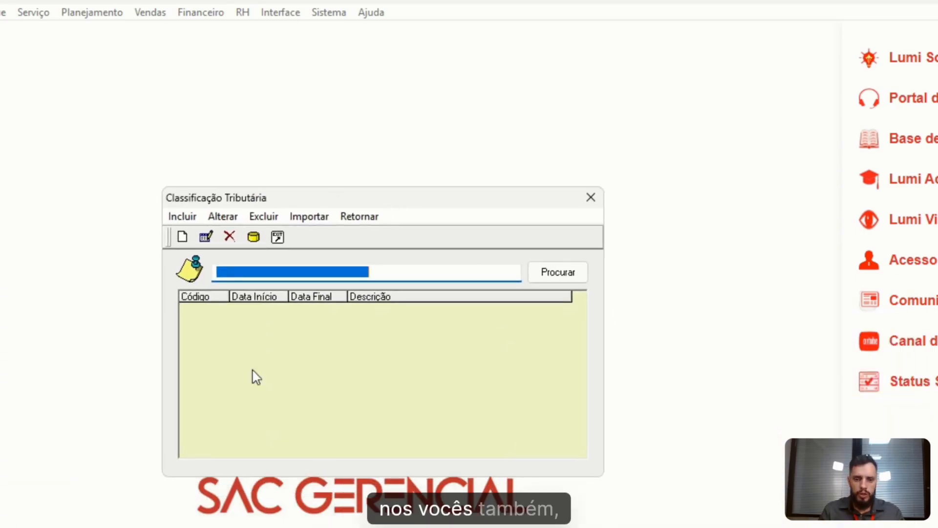
left_click(184, 217)
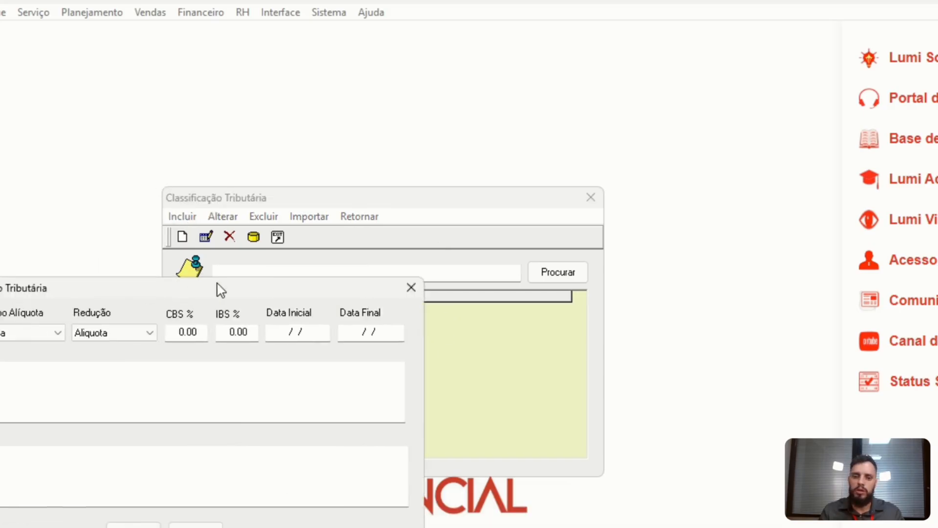
left_click_drag(218, 288, 437, 183)
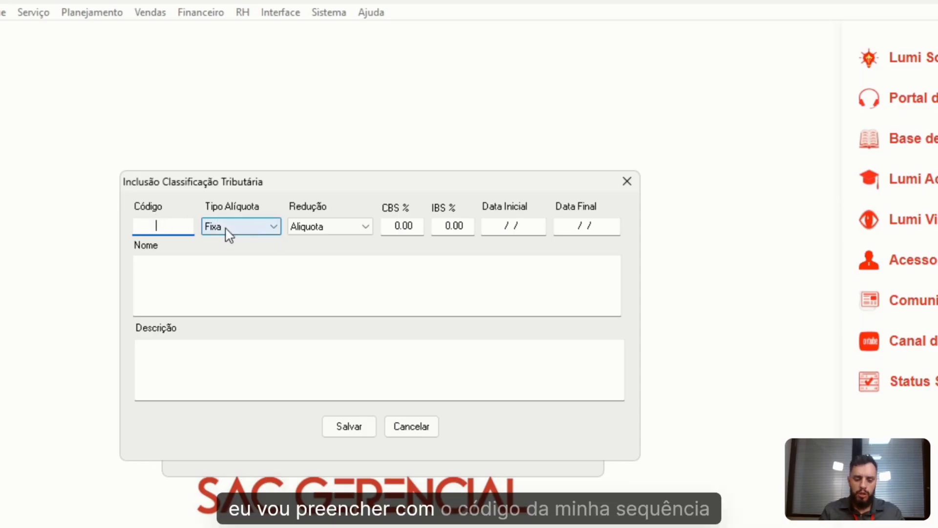
type("0")
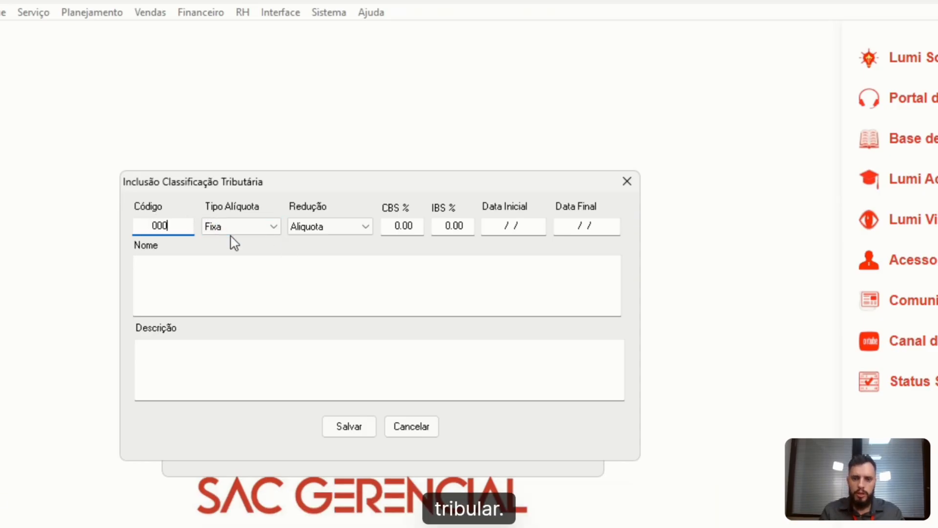
type("001")
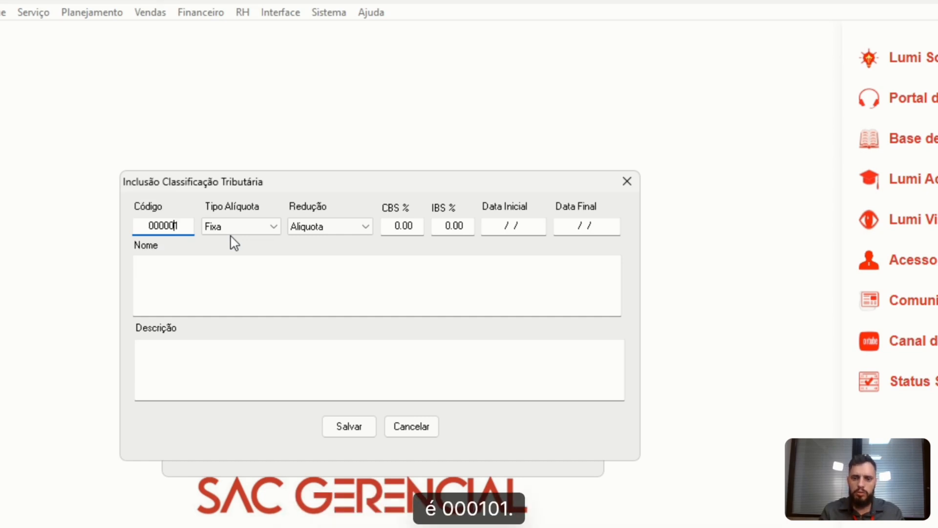
left_click(324, 222)
left_click(345, 251)
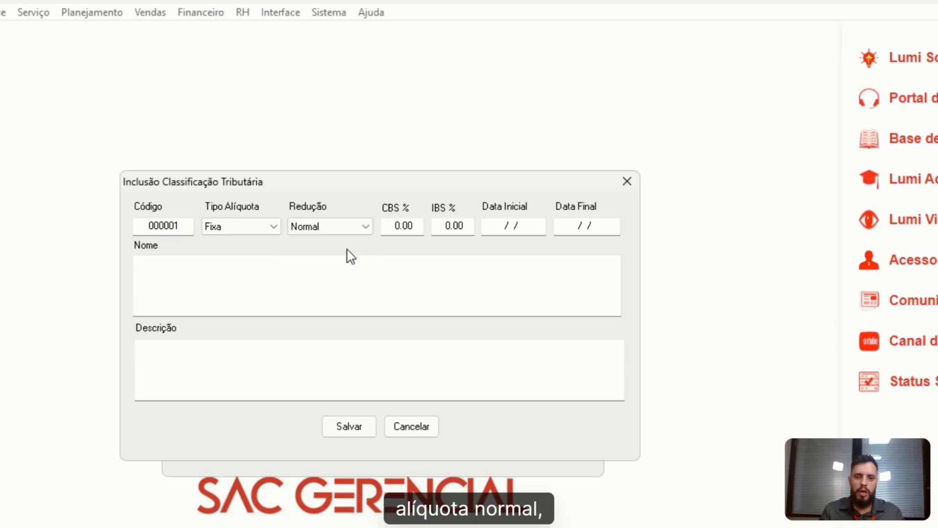
left_click(398, 224)
left_click(442, 224)
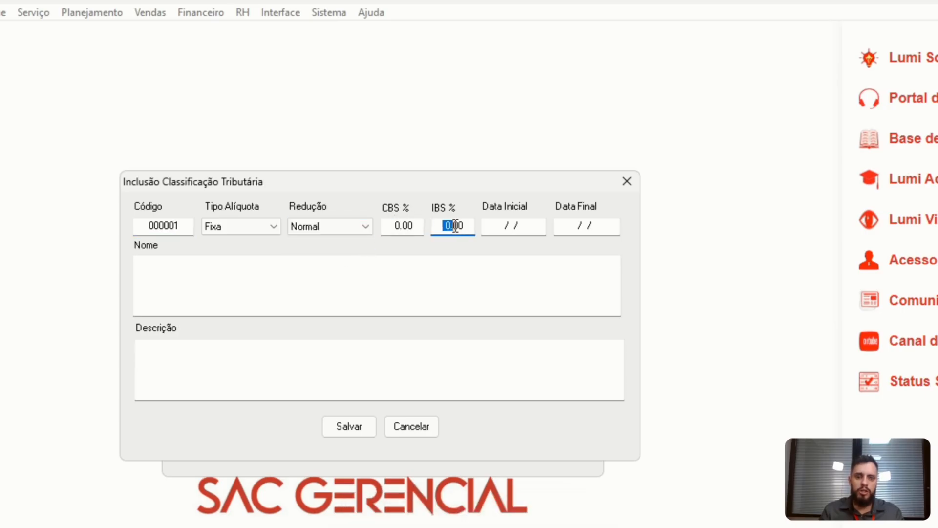
left_click(488, 227)
left_click(566, 225)
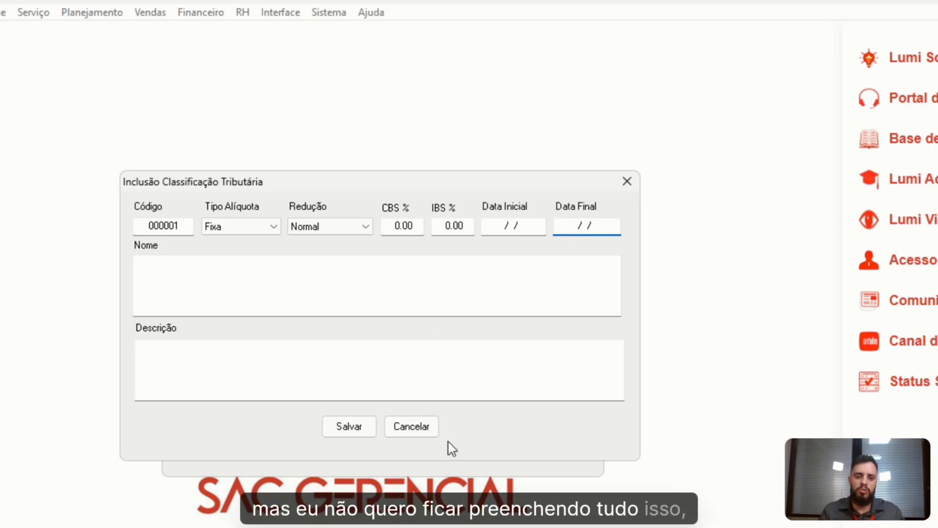
left_click(415, 428)
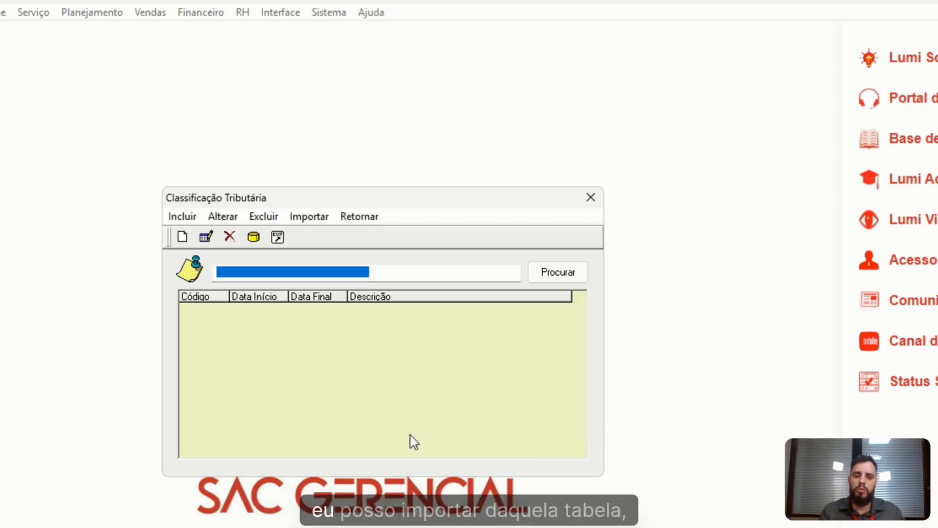
Import the tax classifications from the XLX-type file CST_cClassTrib_2025-10-03_Public_verde.xlsx in Downloads, confirming replacement of the current table.
left_click(321, 217)
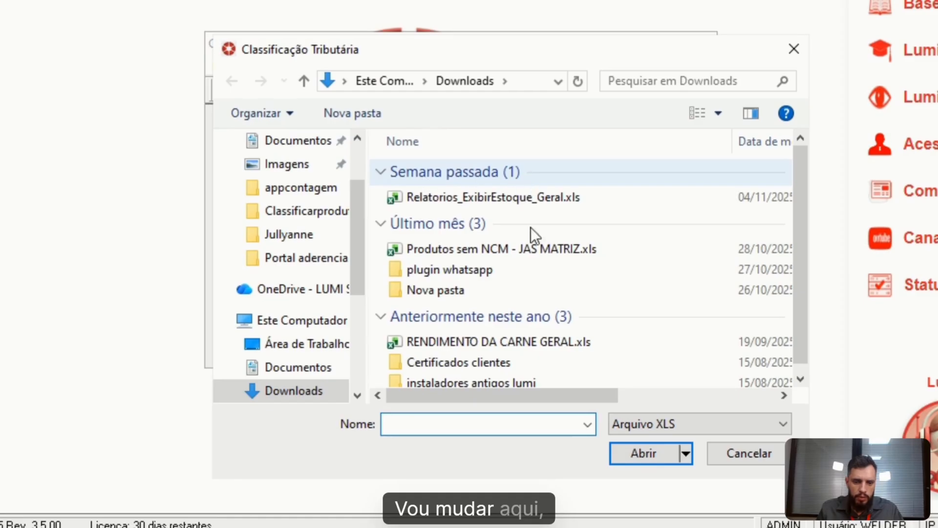
left_click(719, 427)
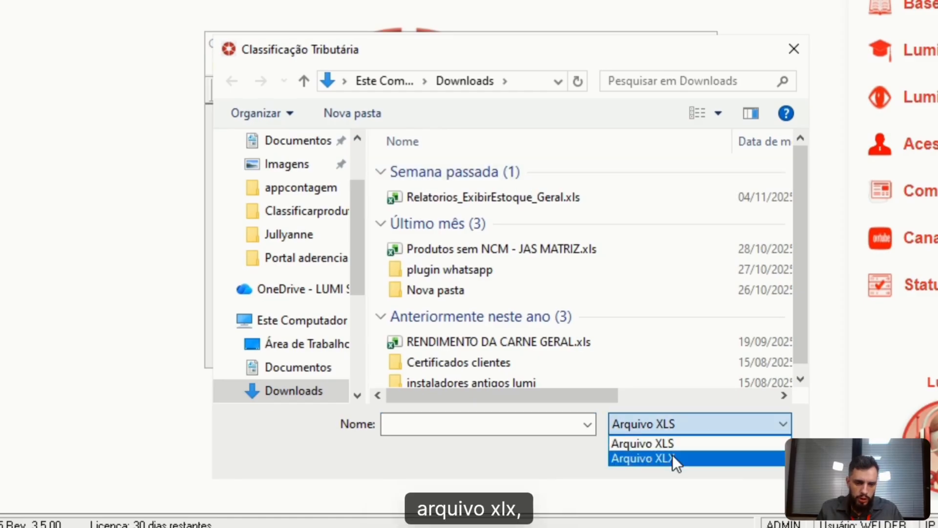
left_click(672, 454)
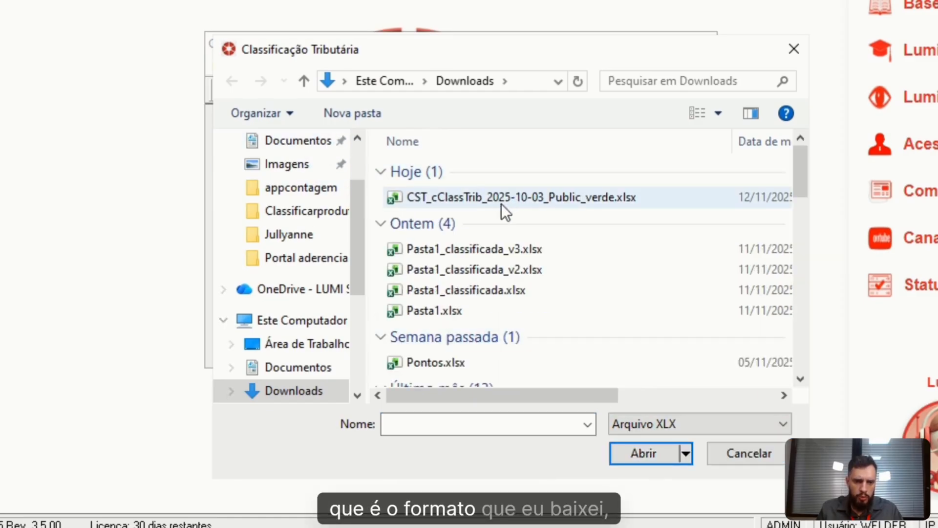
double_click(438, 197)
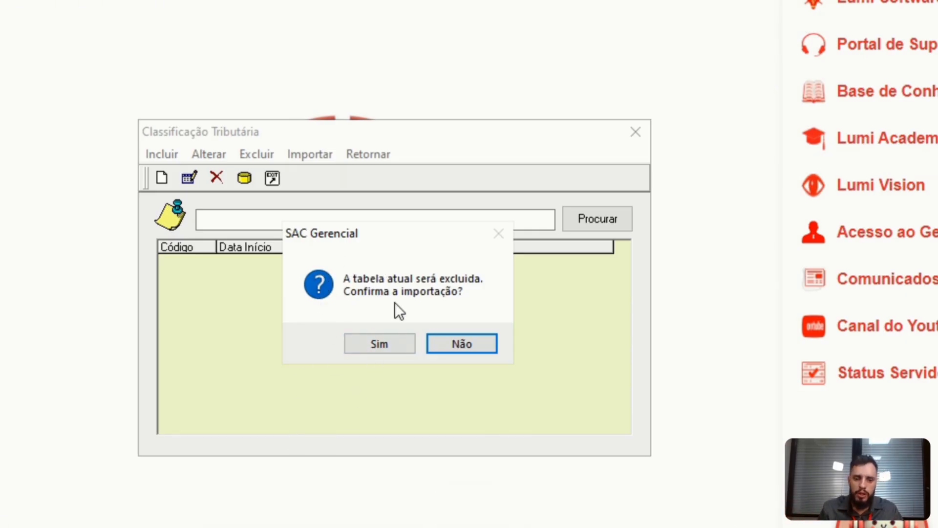
left_click(372, 339)
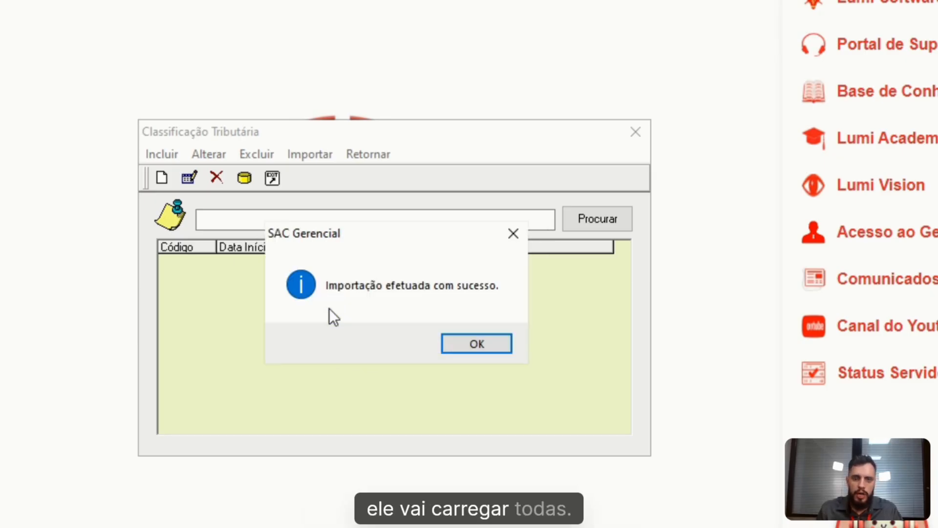
left_click(481, 342)
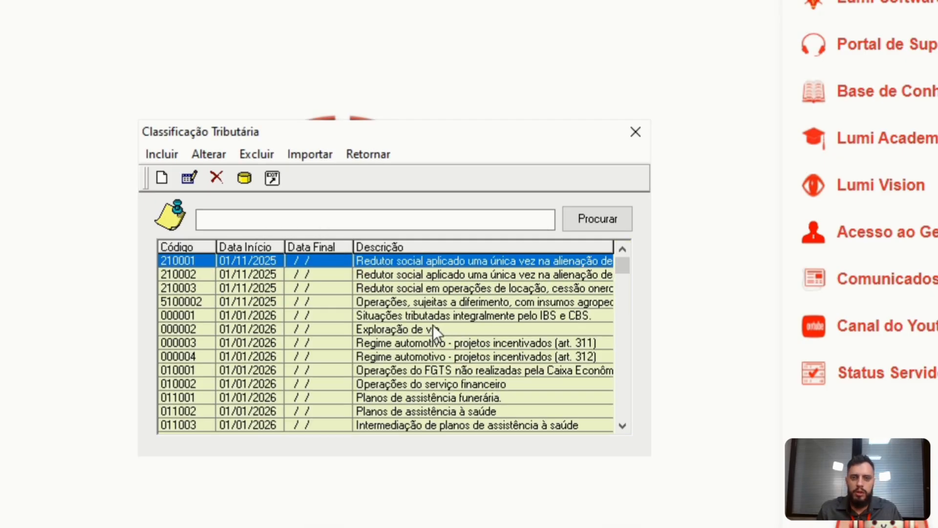
Look through the imported tax classification codes and descriptions, then leave the Classificação Tributária table.
left_click(395, 284)
key("Down")
key("Down")
key("Down")
key("Down")
key("Down")
key("Down")
key("Down")
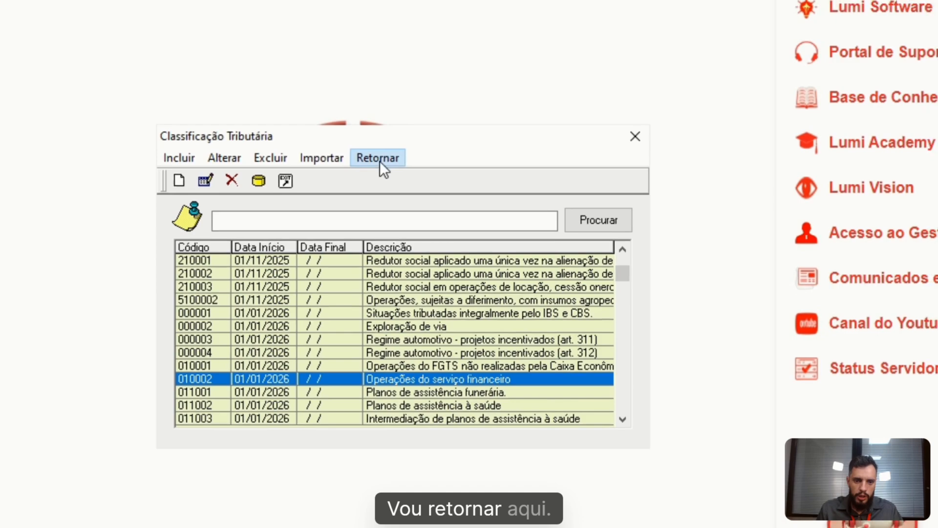
left_click(370, 155)
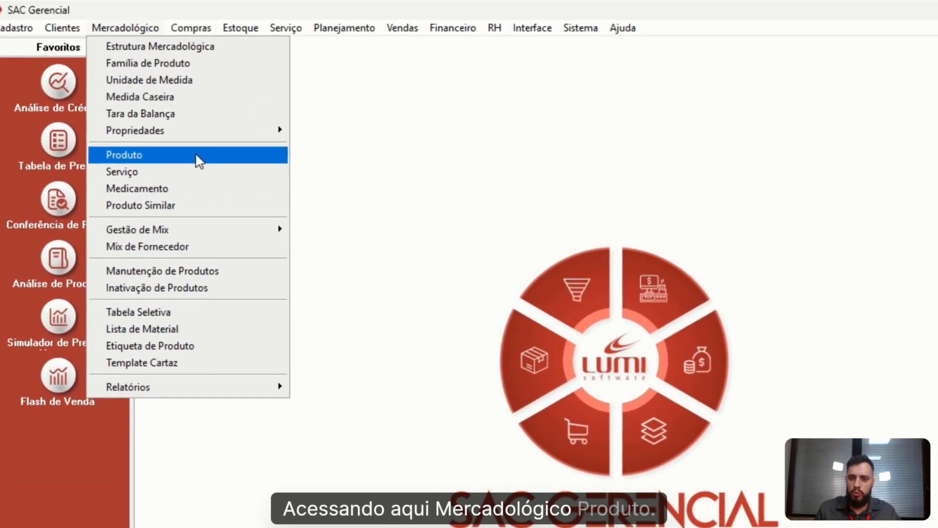
Open the product registration, search for %arroz%, and load the product ARROZ ACHEI BRANCO 1KG.
left_click(197, 156)
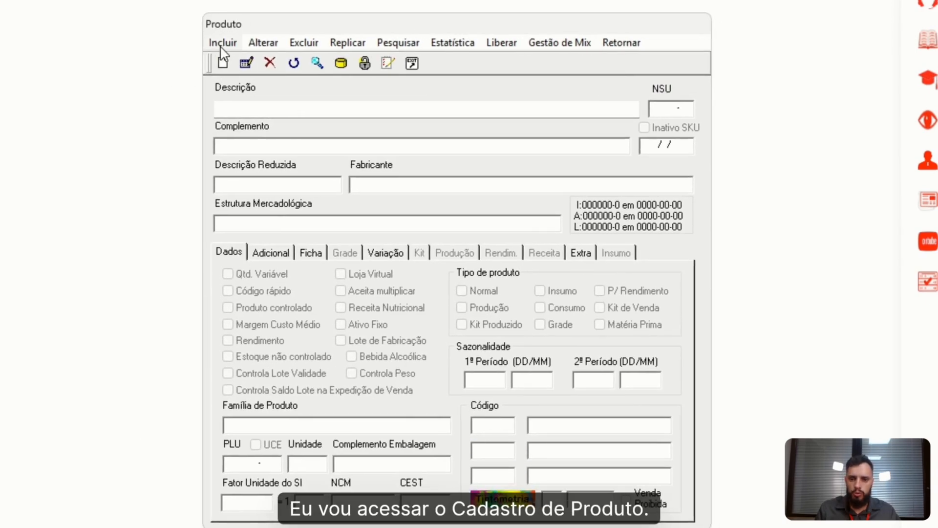
left_click(317, 63)
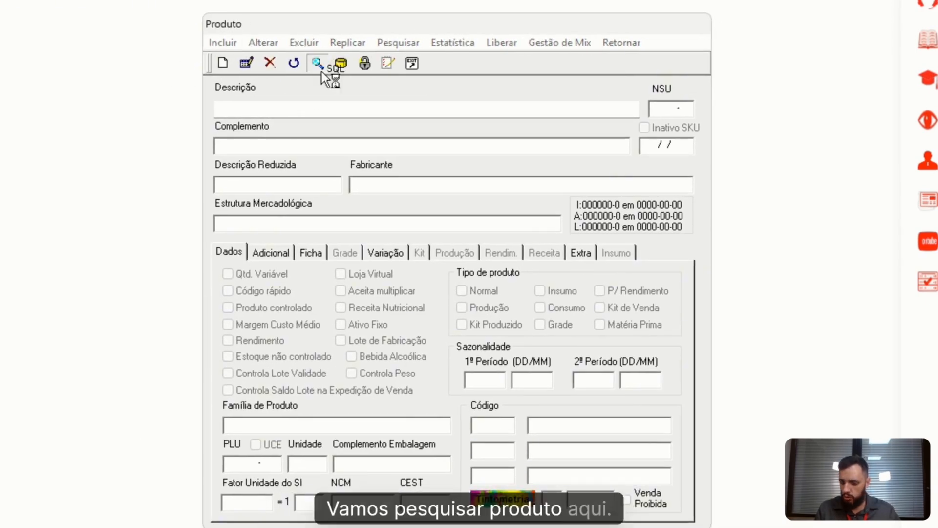
type("%arroz%")
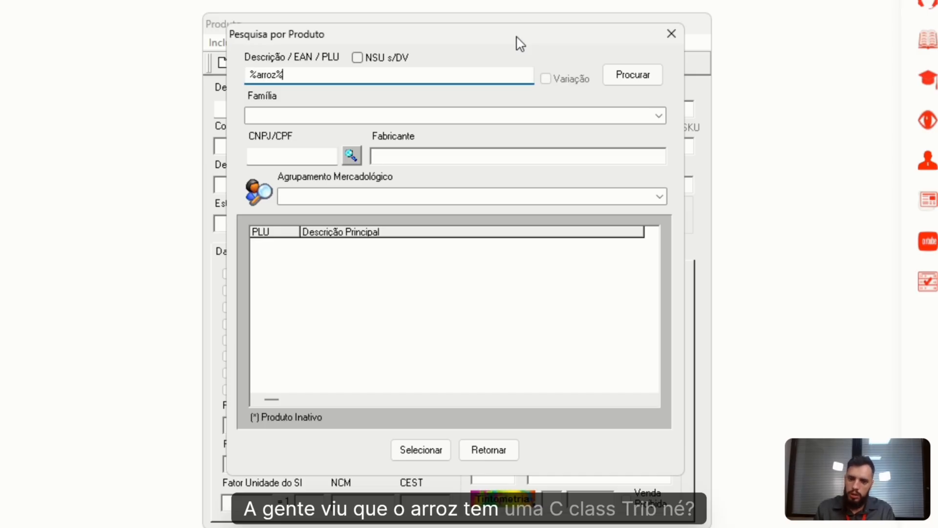
key("Return")
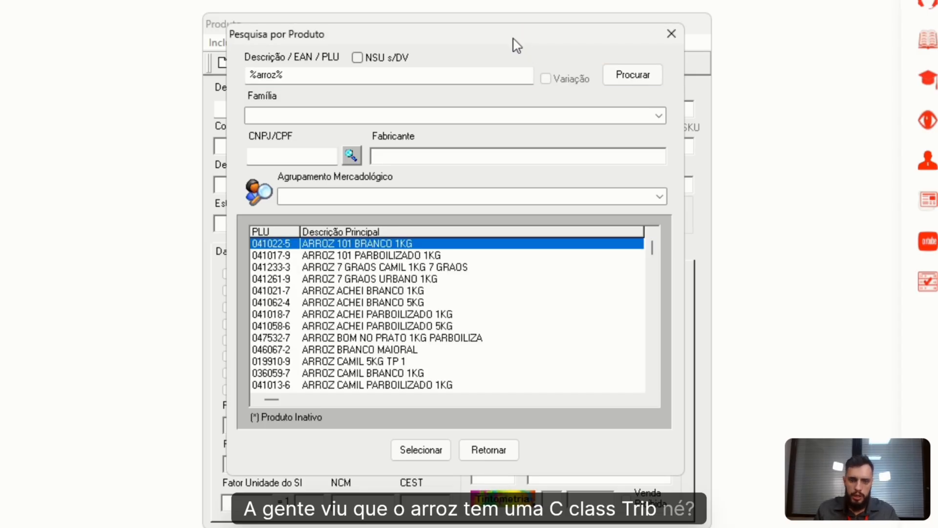
double_click(342, 292)
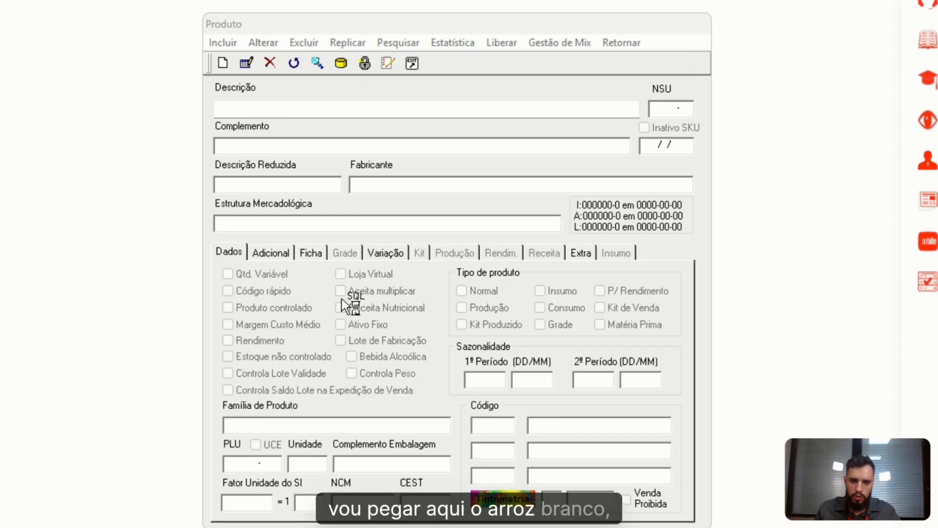
Edit the loaded rice product's additional data, set its CBS/IBS tax classification to 200003, save, and leave the product registration.
left_click(264, 43)
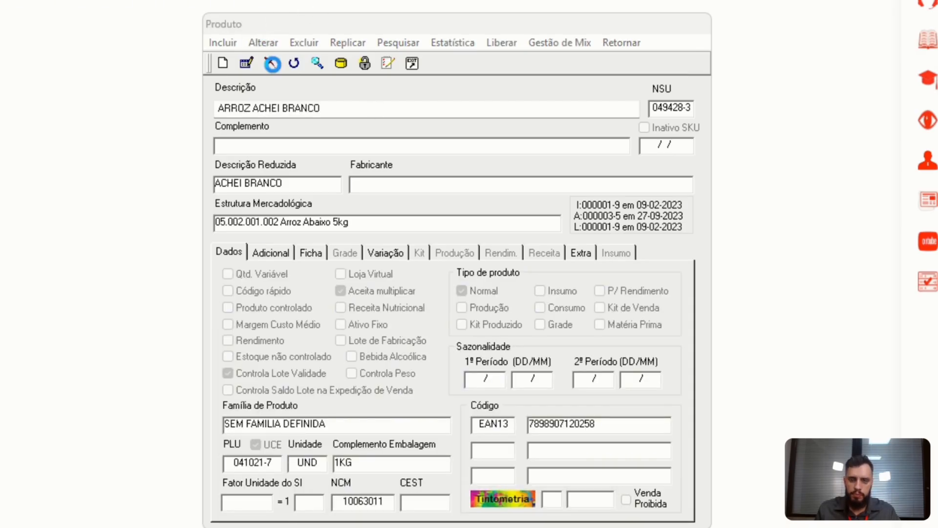
left_click(286, 217)
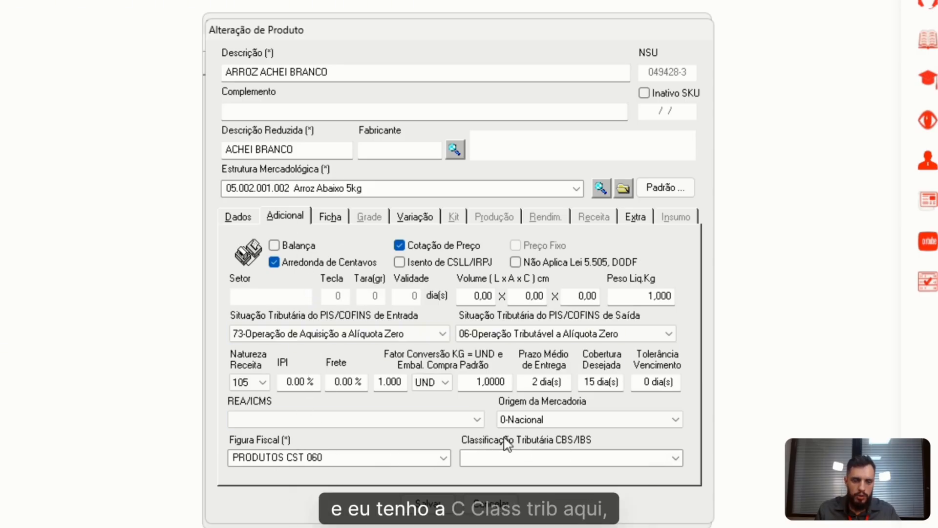
left_click(676, 457)
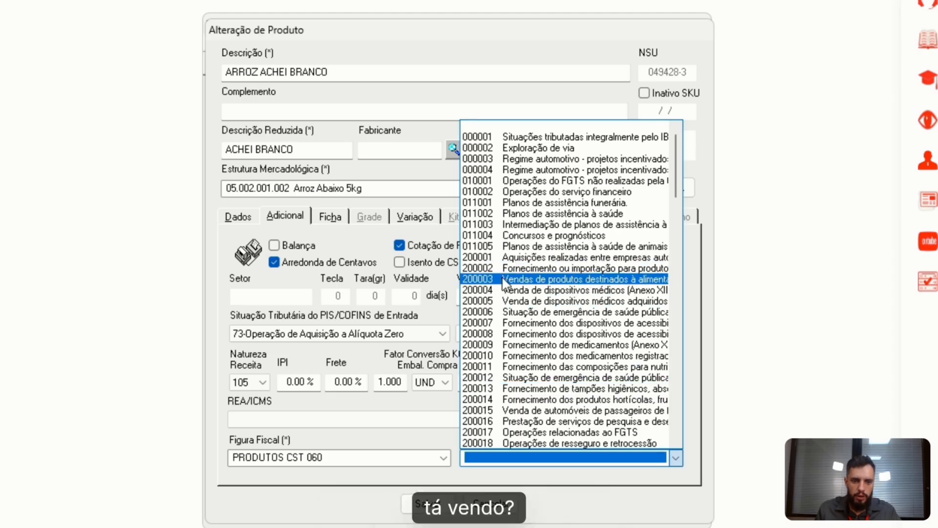
left_click(556, 284)
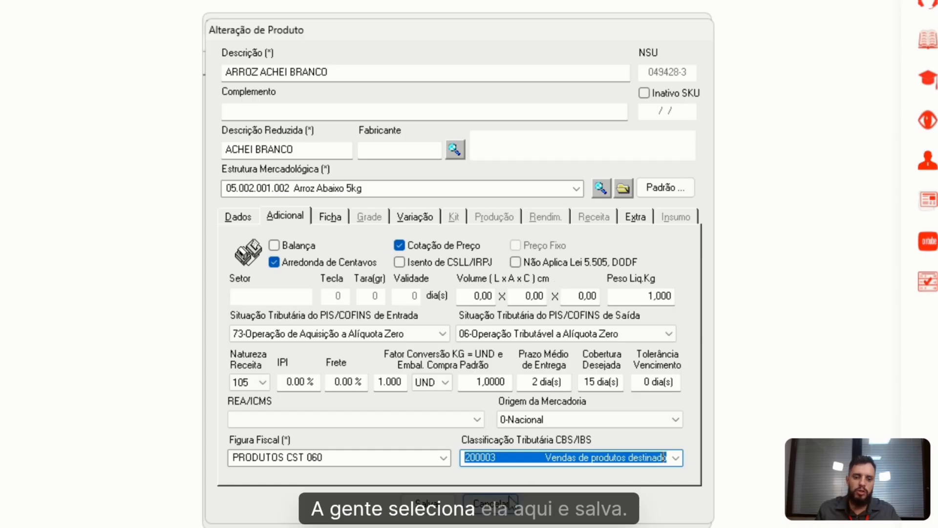
left_click(436, 511)
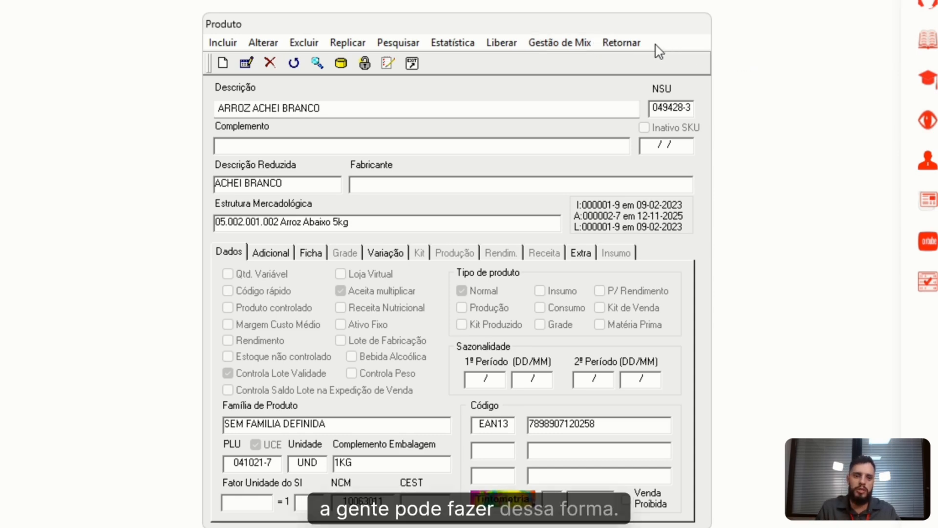
left_click(630, 43)
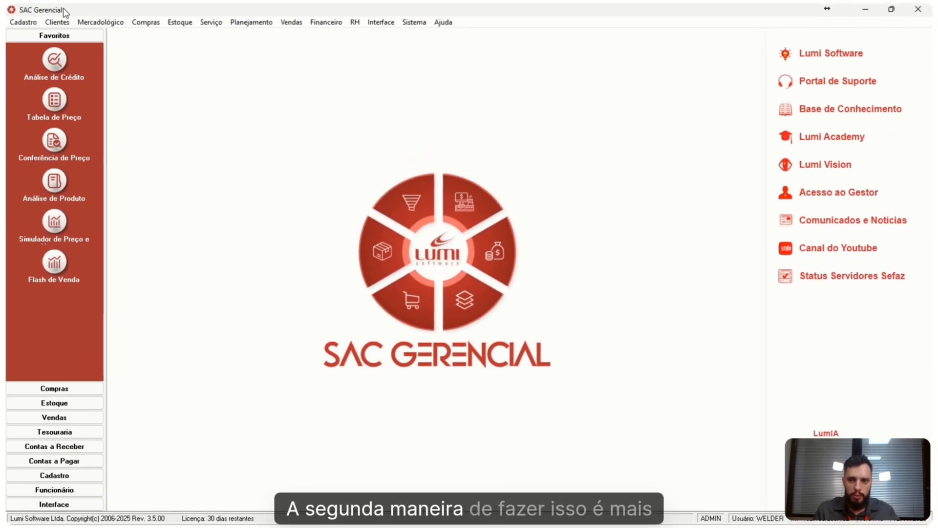
Open Estrutura Mercadológica under Mercadológico and look over the product departments, ending on Mercearia.
left_click(117, 31)
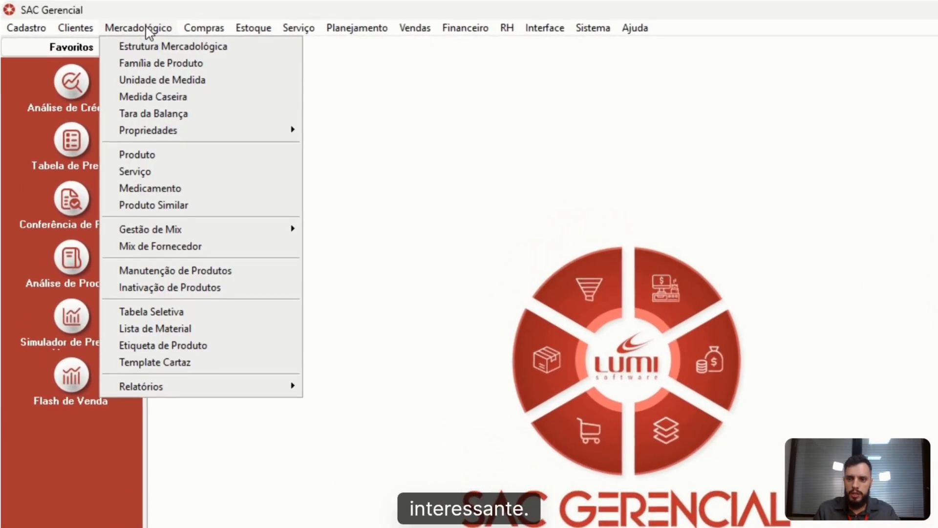
left_click(164, 47)
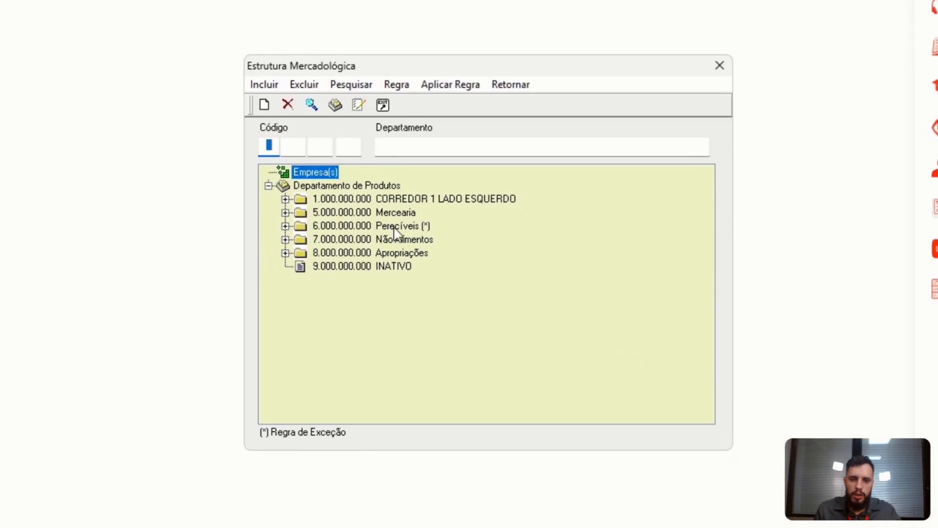
left_click(395, 197)
left_click(371, 206)
left_click(345, 259)
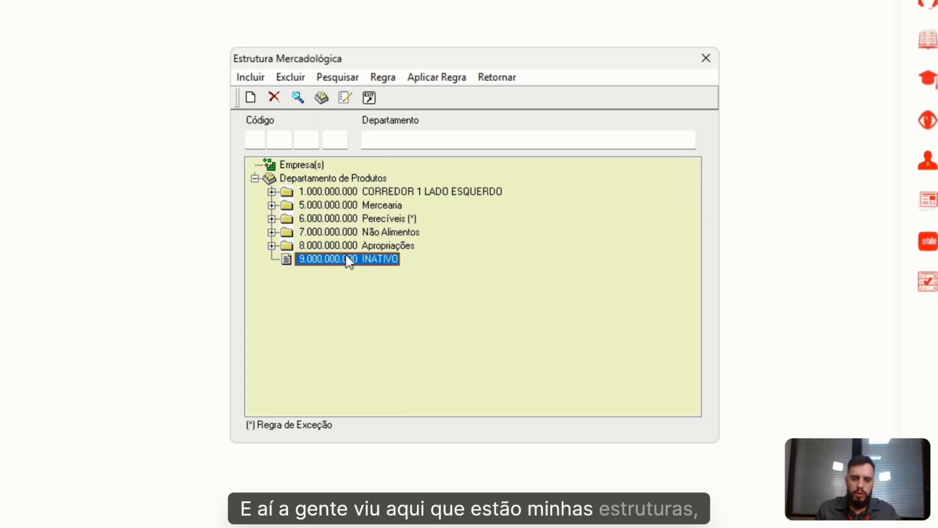
left_click(374, 203)
left_click(360, 220)
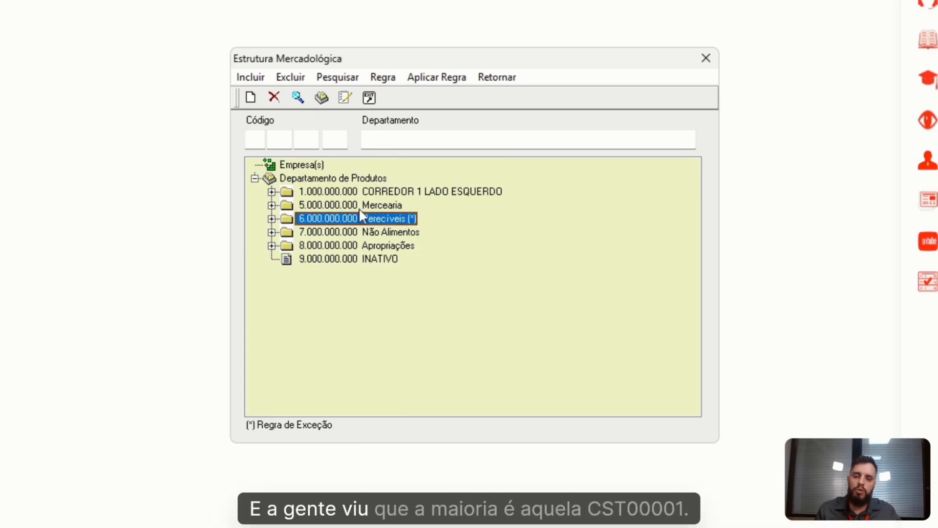
left_click(359, 204)
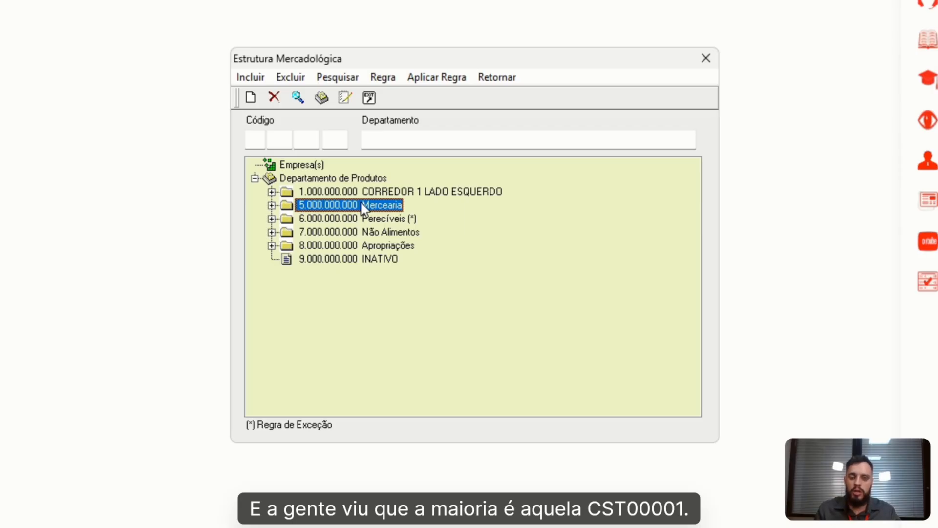
left_click(384, 82)
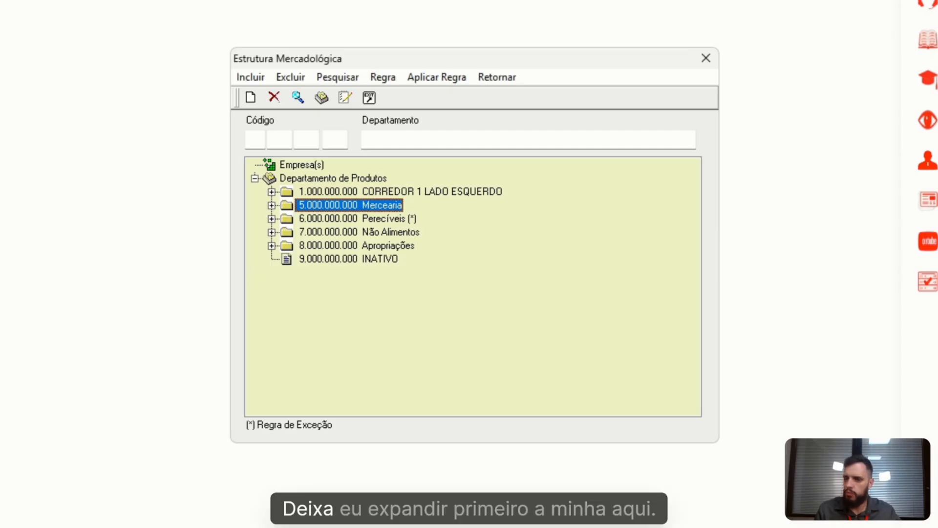
Expand the Perecíveis department through Pas and Gordurosos, and select the Banha subgroup.
left_click(272, 219)
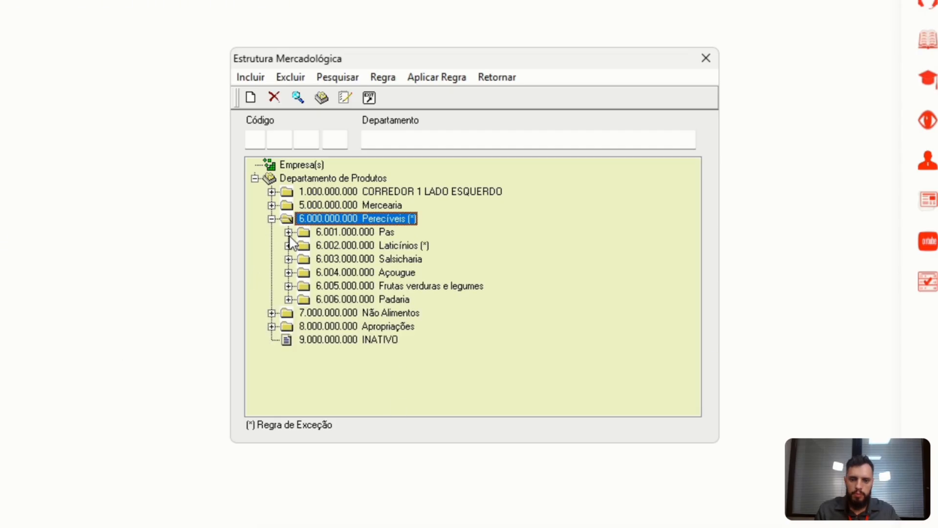
left_click(288, 234)
left_click(306, 245)
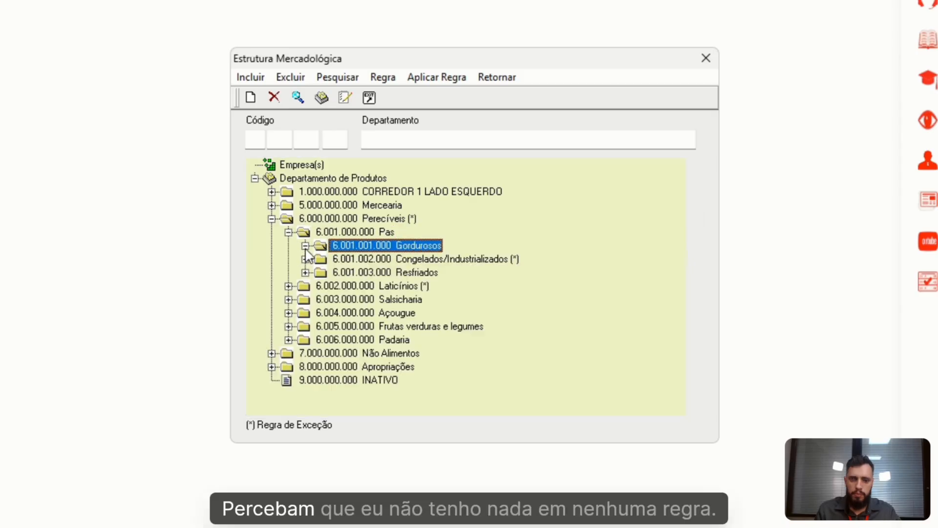
left_click(414, 258)
double_click(395, 245)
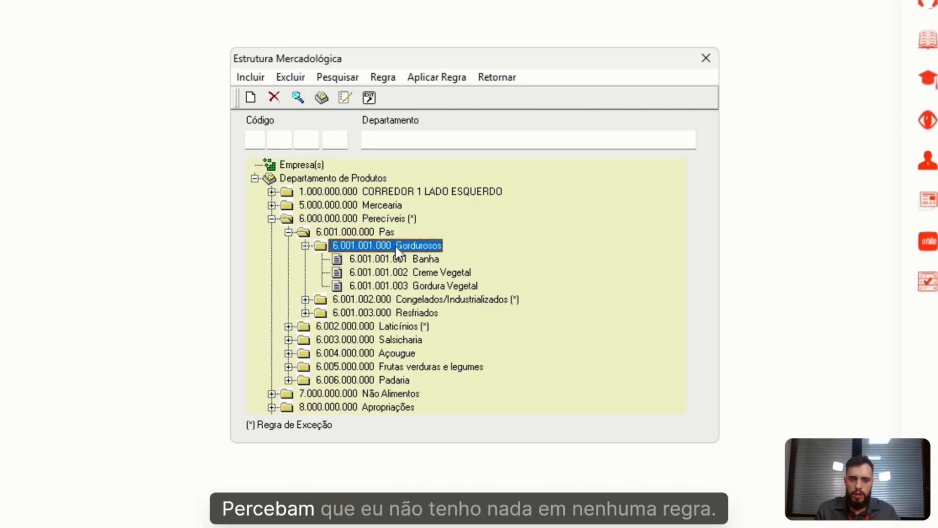
left_click(360, 235)
left_click(360, 256)
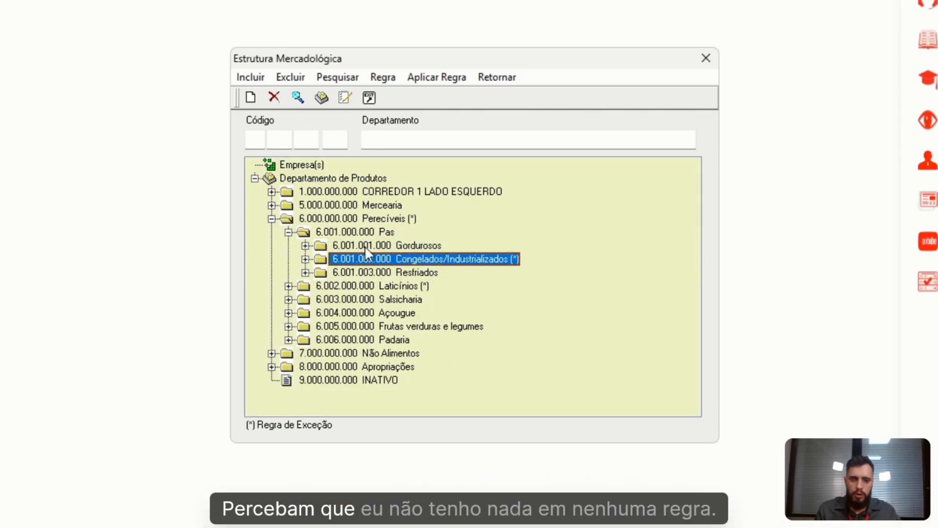
double_click(365, 245)
left_click(403, 258)
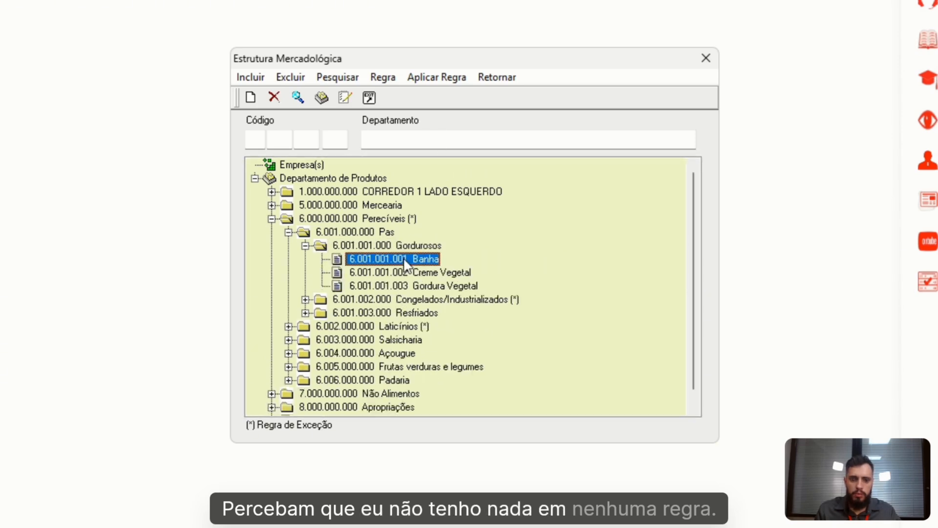
Check the CBS/IBS tax classification in the Banha subgroup's rule, close it without saving, and collapse the Perecíveis branch.
left_click(390, 77)
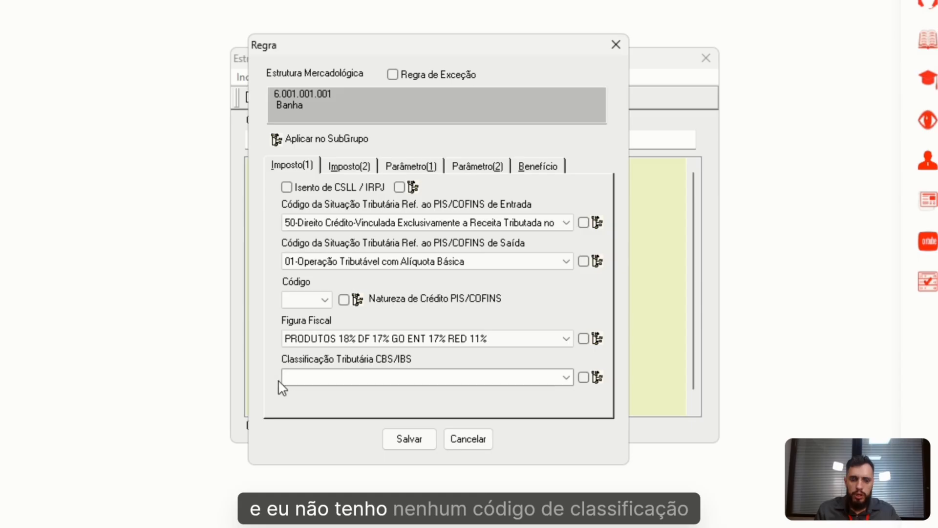
left_click(466, 445)
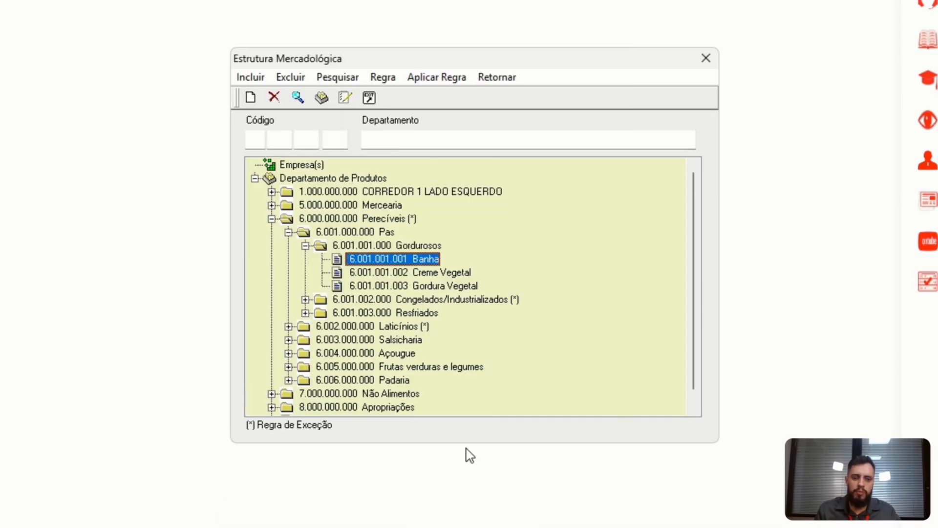
left_click(359, 234)
double_click(359, 234)
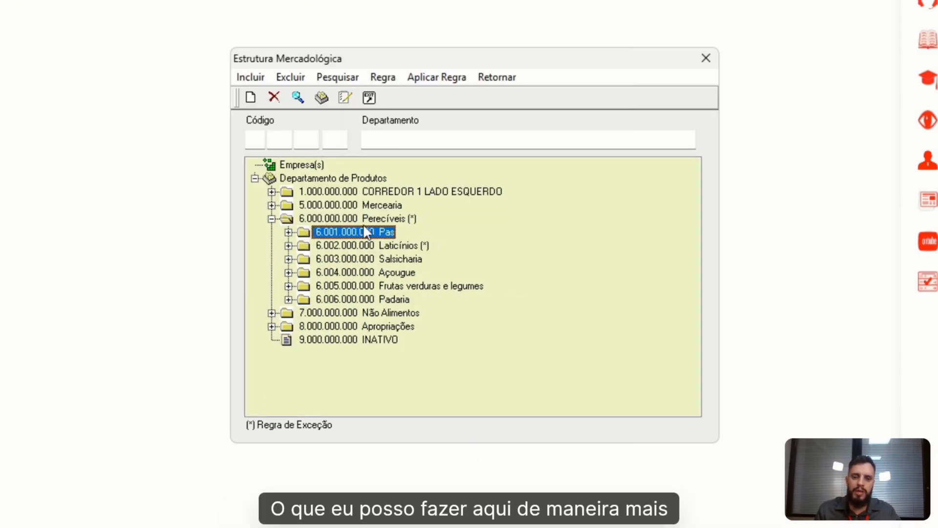
double_click(380, 218)
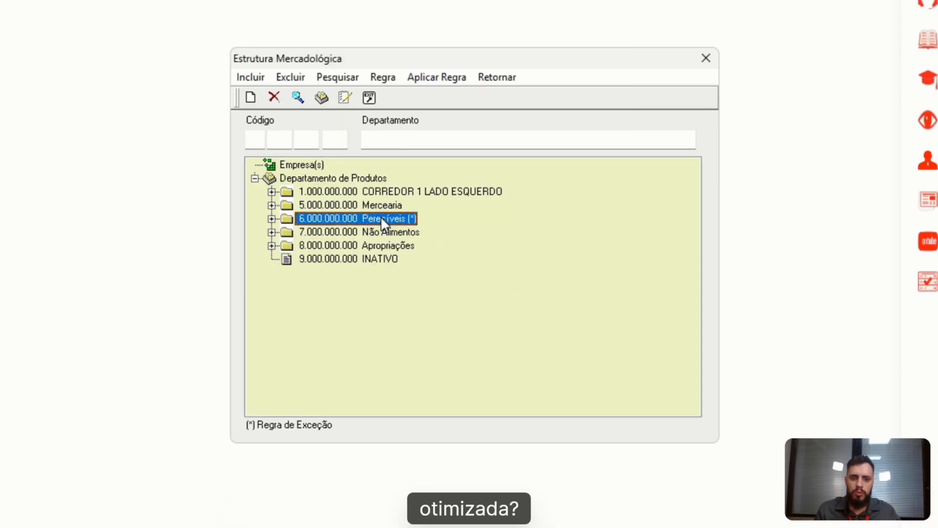
Set the Mercearia department rule's CBS/IBS tax classification to 000001, mark it to apply to all lower levels, and save the rule.
left_click(355, 204)
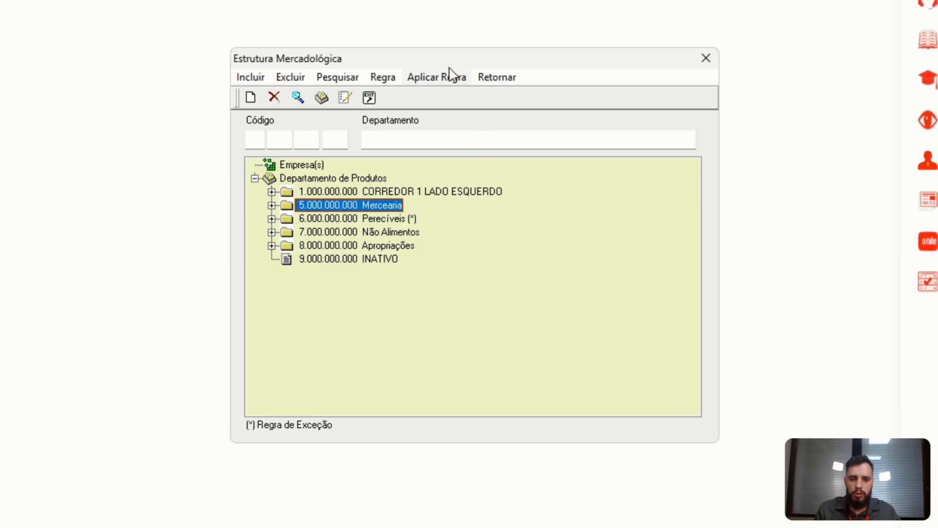
left_click(387, 80)
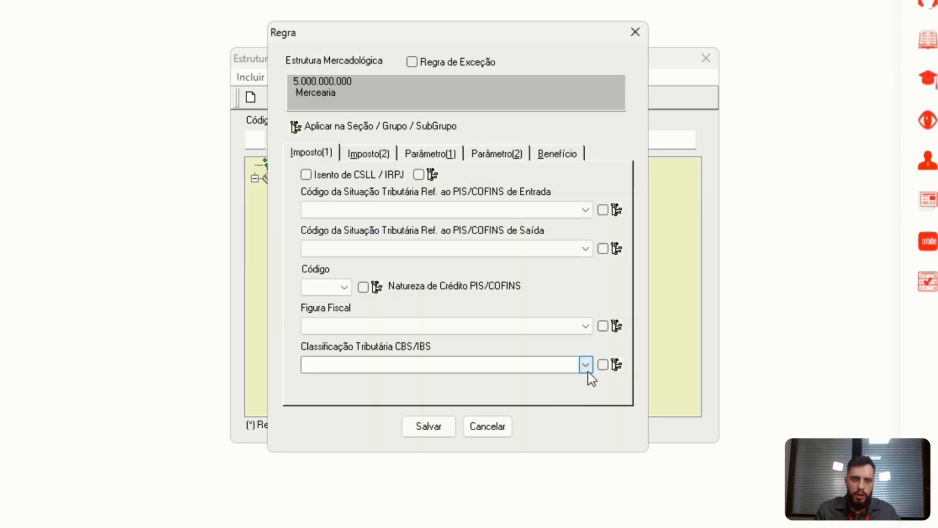
left_click(586, 365)
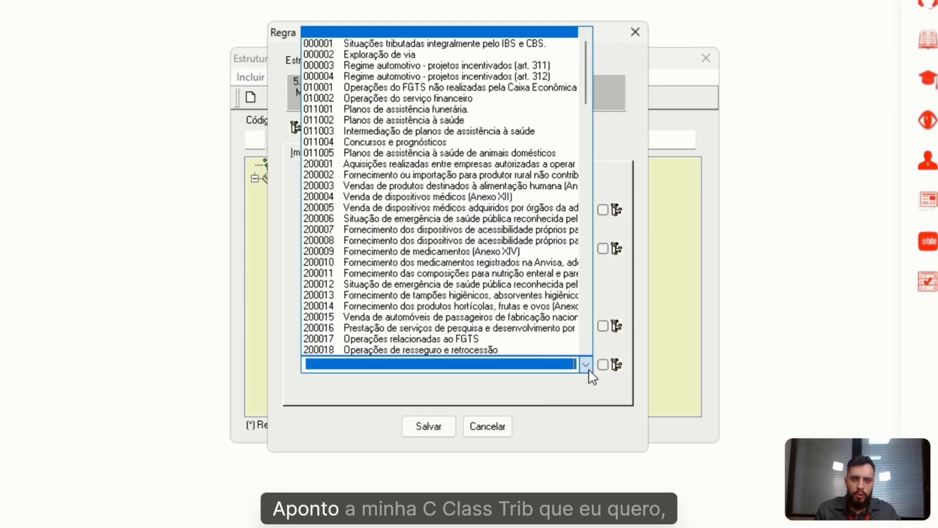
left_click(470, 45)
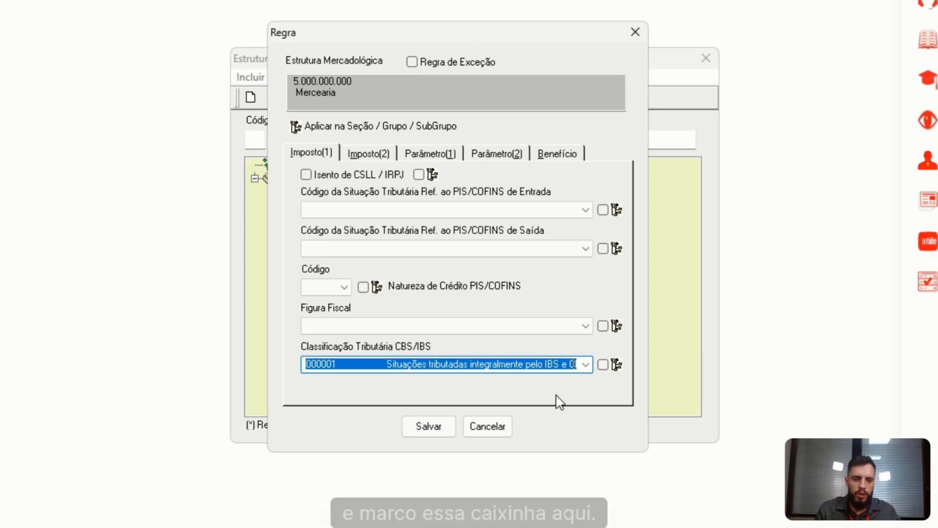
left_click(602, 364)
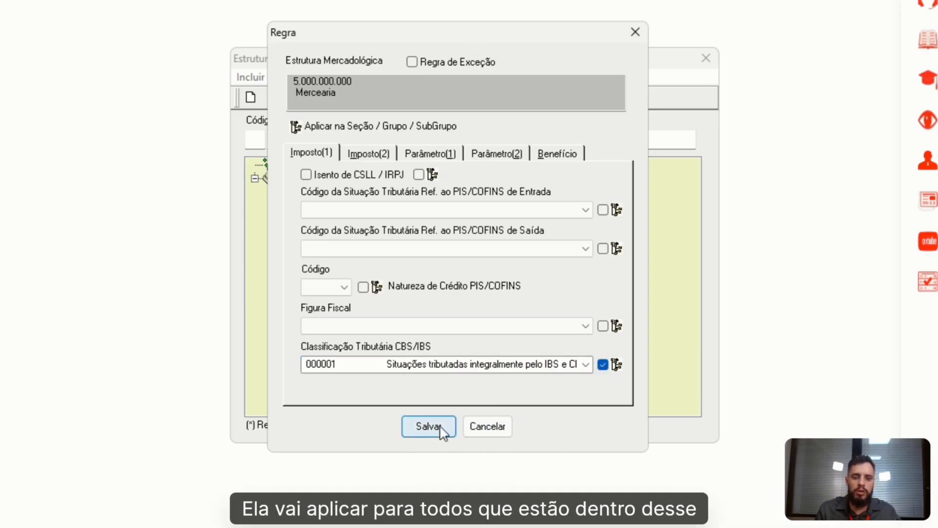
left_click_drag(444, 32, 758, 45)
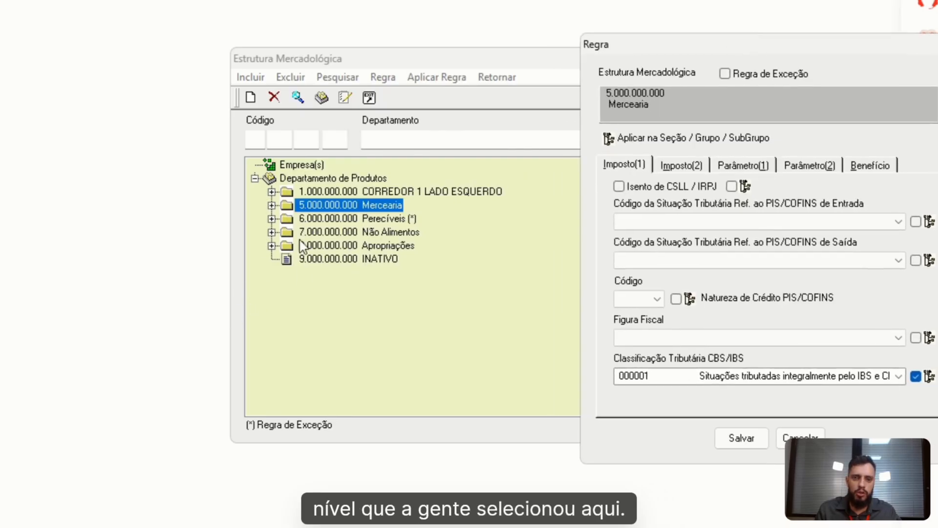
left_click(723, 435)
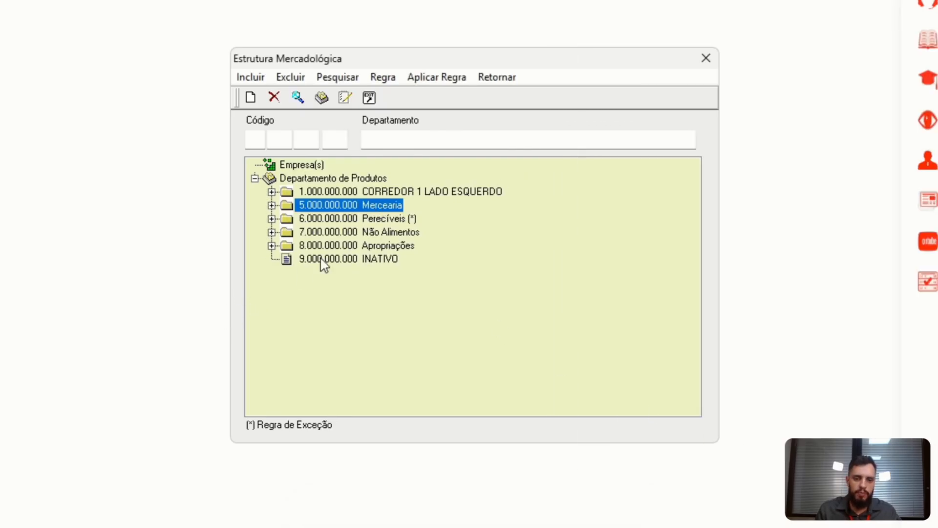
Set the Perecíveis rule's CBS/IBS tax classification to 000001, remove its exception-rule flag, mark the classification for all lower levels, and save the rule.
left_click(344, 218)
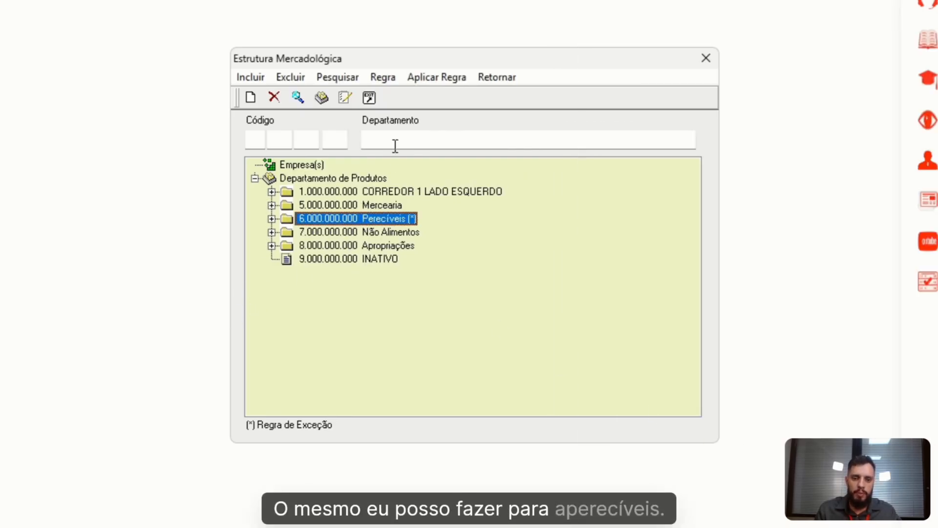
left_click(383, 77)
left_click(594, 363)
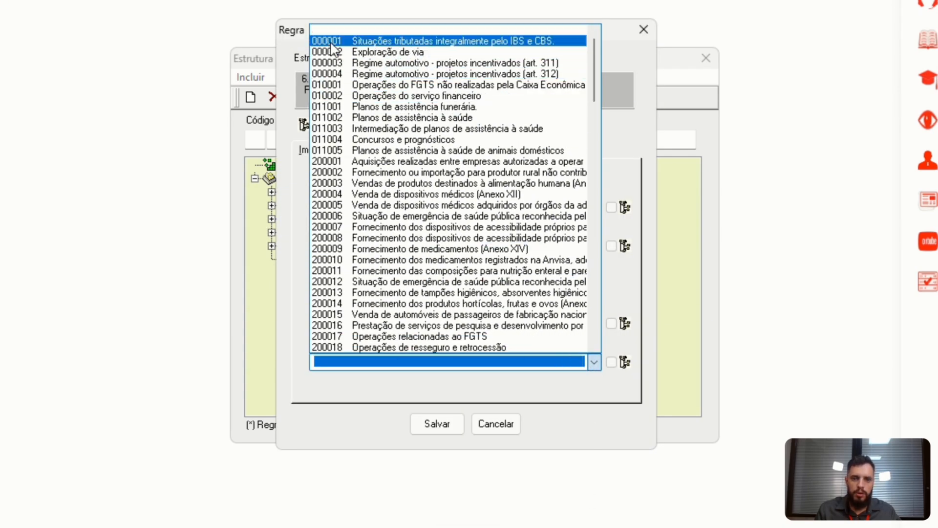
left_click(329, 41)
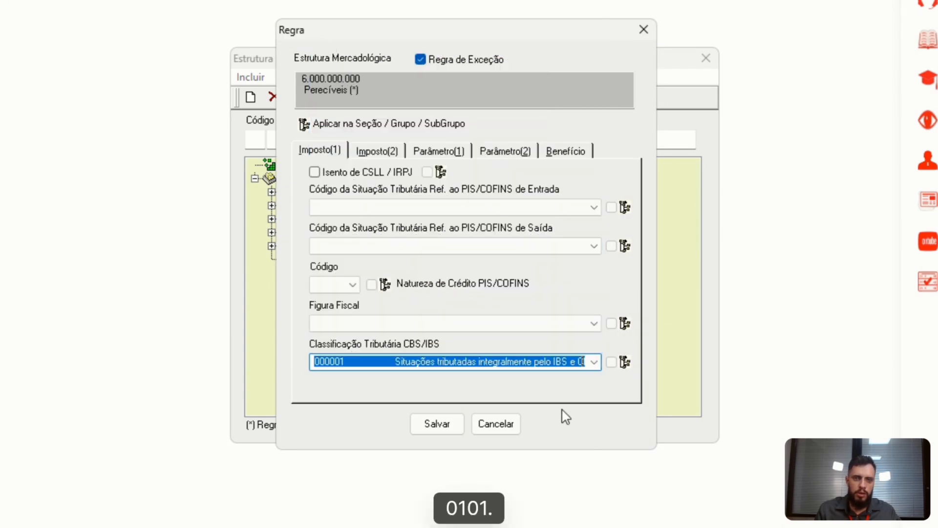
left_click(603, 366)
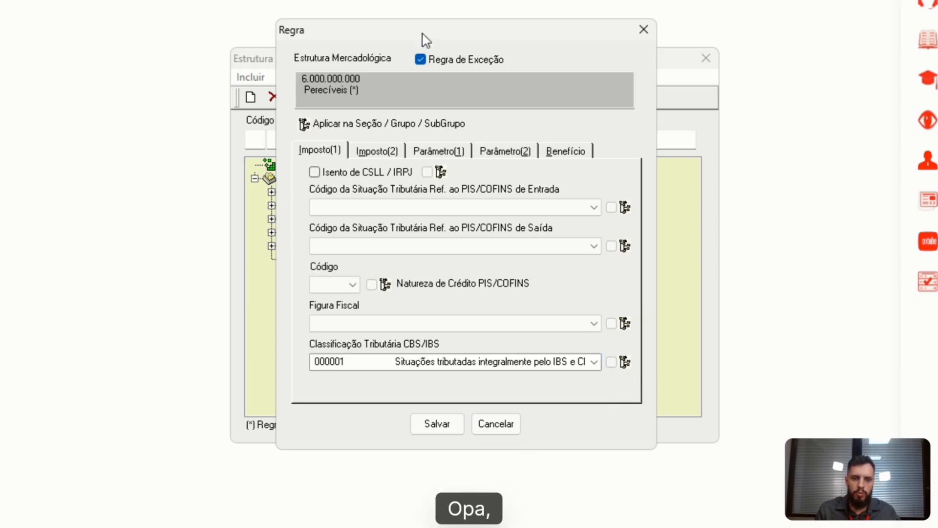
left_click(420, 60)
left_click(613, 364)
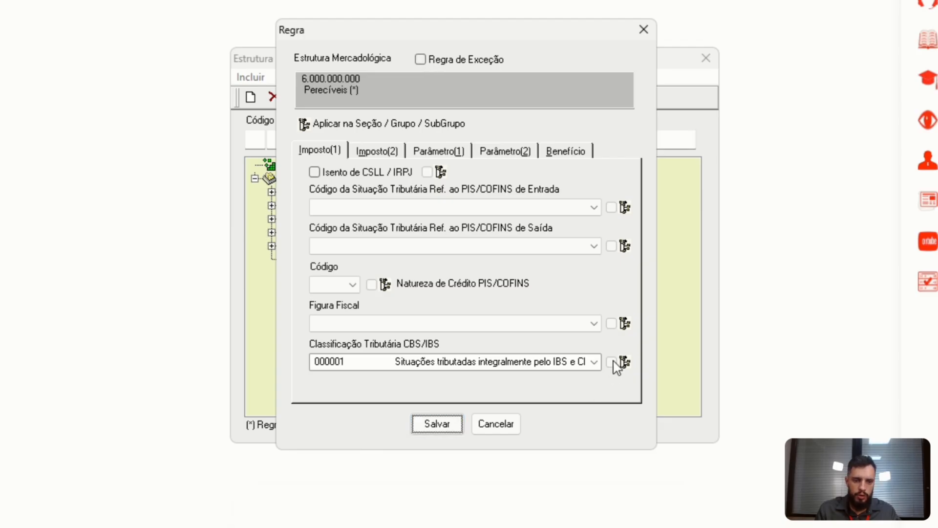
left_click(437, 424)
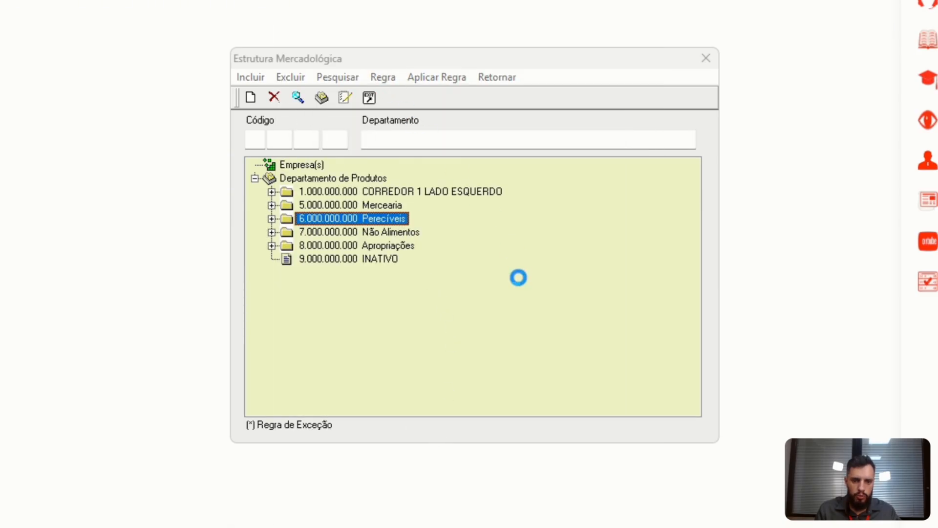
left_click(602, 345)
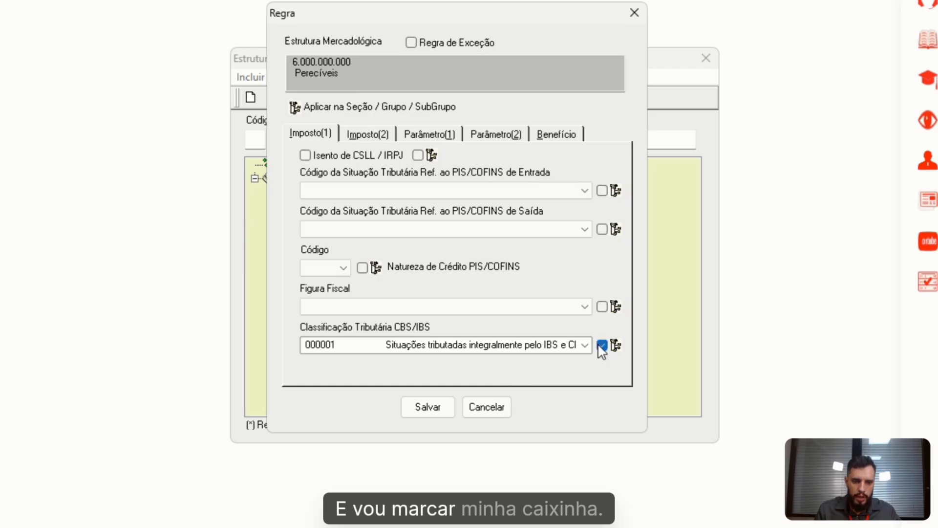
left_click(429, 412)
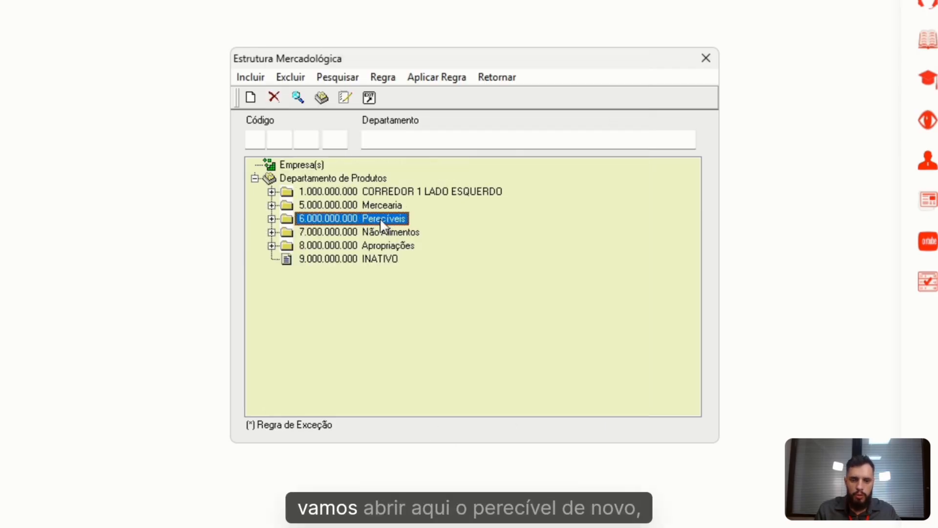
Expand Perecíveis through Pas and Gordurosos, check the CBS/IBS tax classification in the Banha subgroup's rule, and close it without saving.
double_click(379, 219)
double_click(381, 231)
double_click(381, 246)
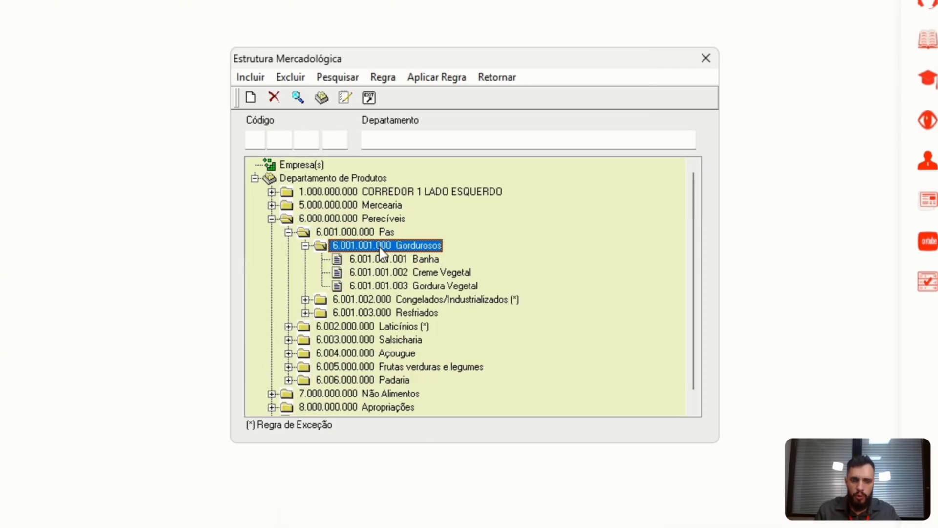
left_click(402, 260)
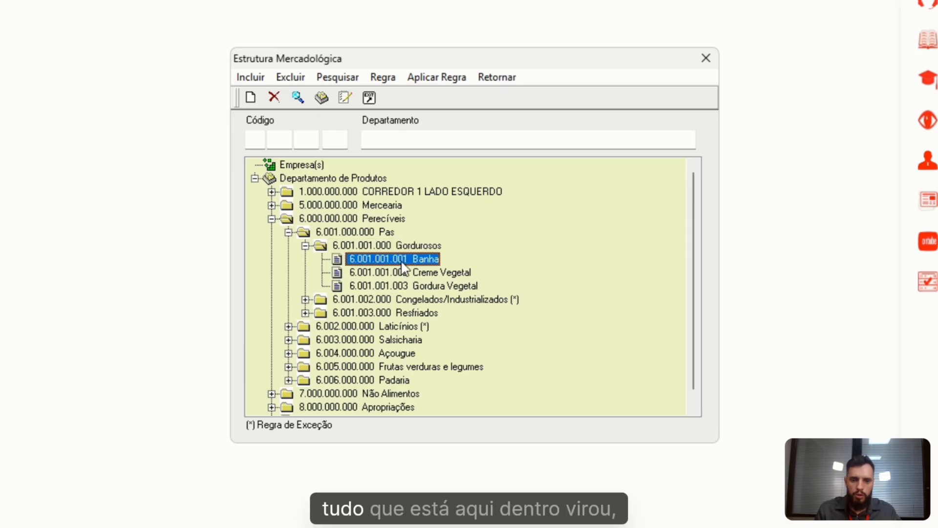
left_click(383, 76)
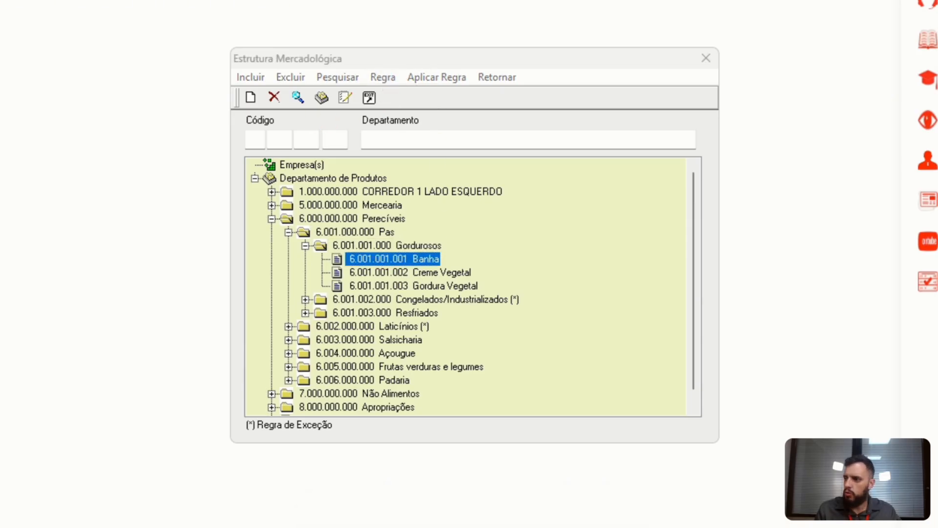
left_click_drag(328, 118, 513, 28)
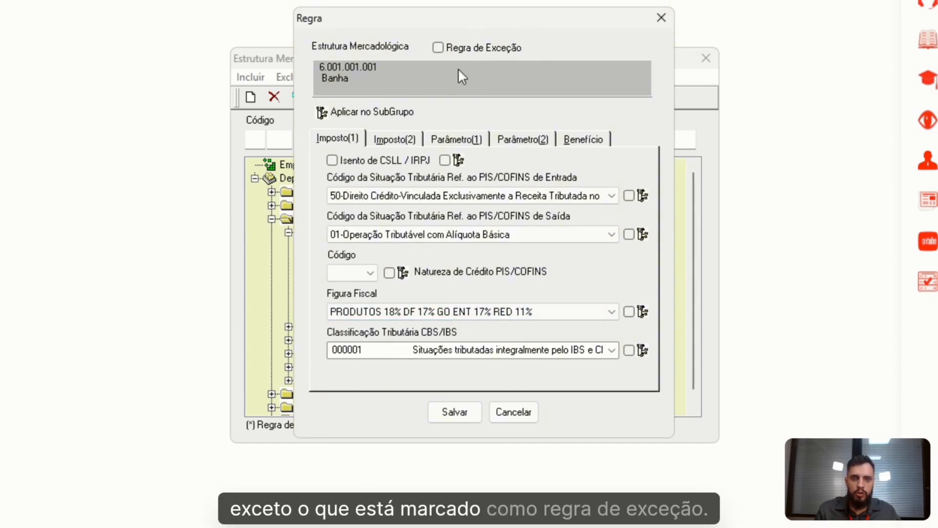
left_click(518, 416)
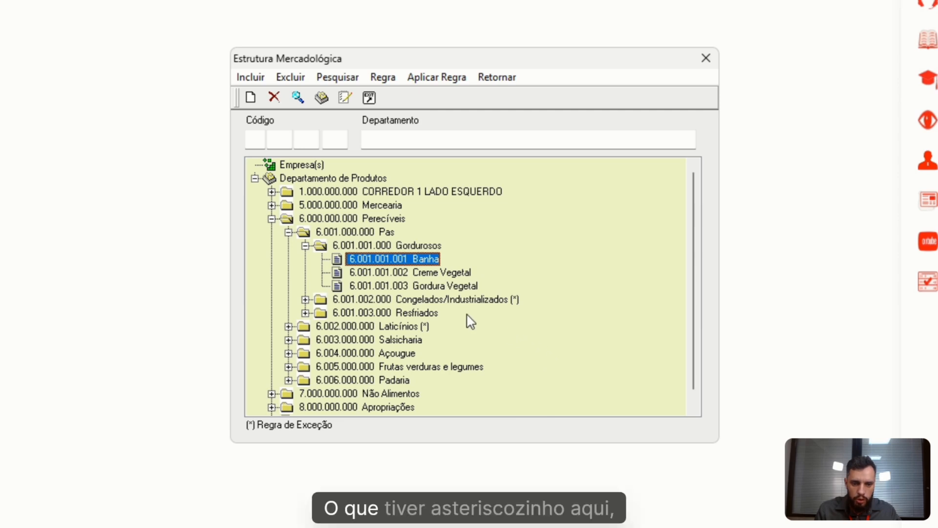
Under Mercearia Seca, set the CBS/IBS tax classification in the Derivados de Milho subgroup's exception rule to 000001 and save it.
left_click(491, 302)
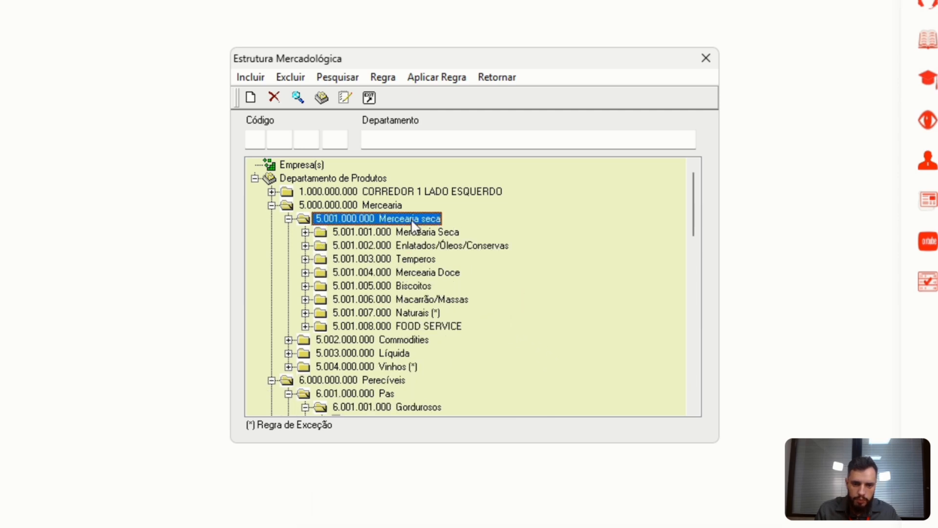
double_click(420, 230)
left_click(479, 249)
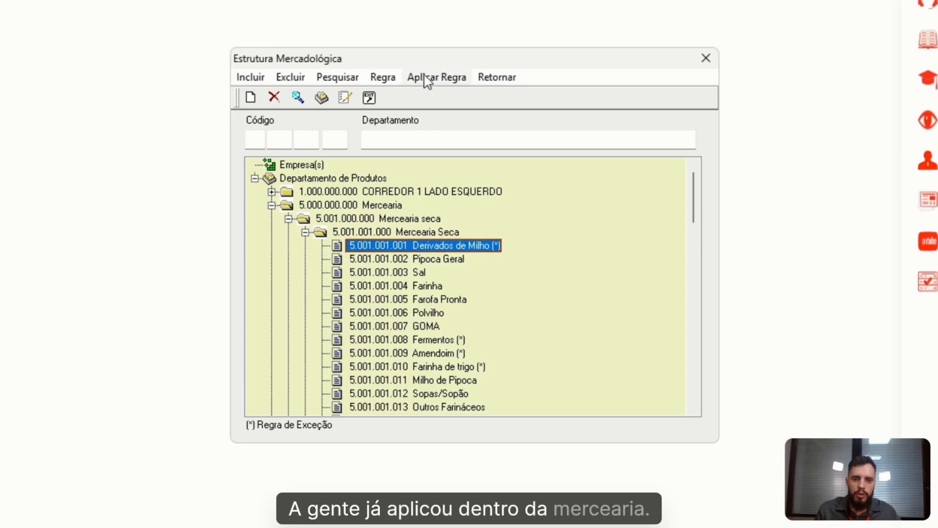
left_click(386, 78)
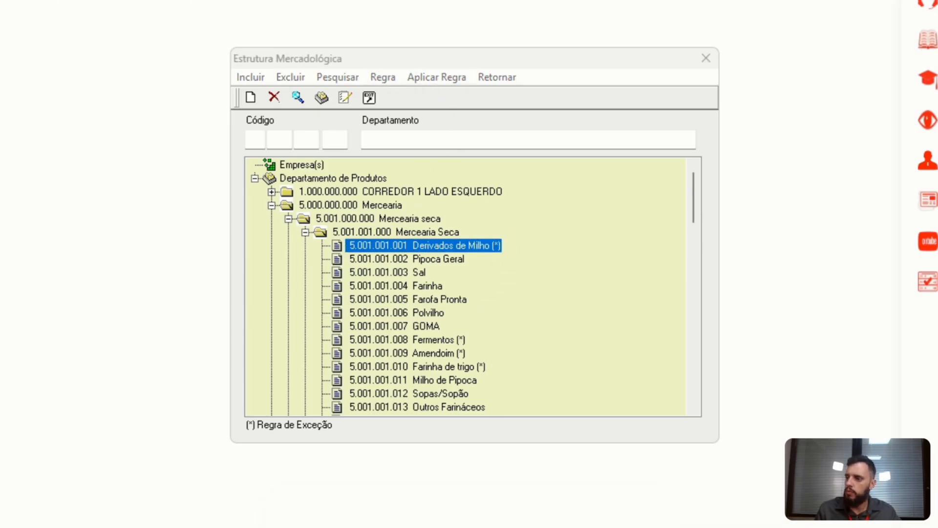
left_click_drag(599, 73, 341, 37)
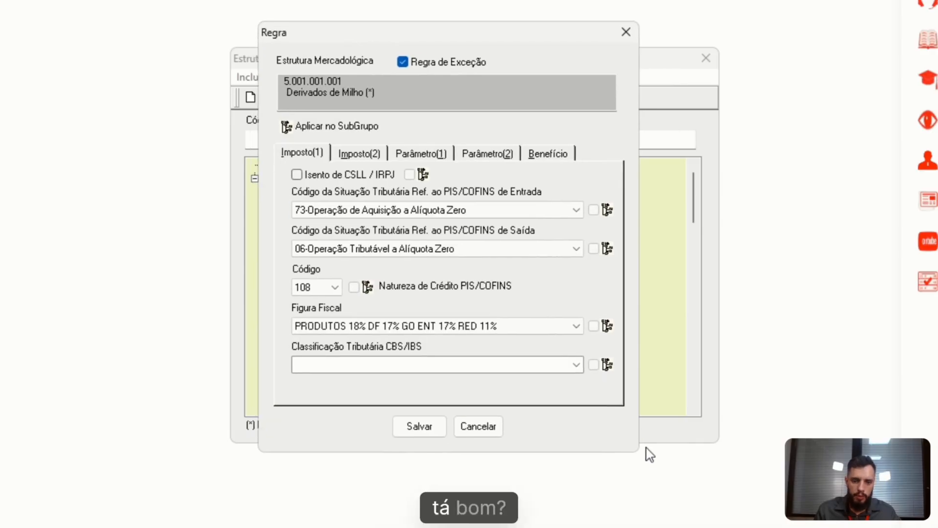
left_click(577, 364)
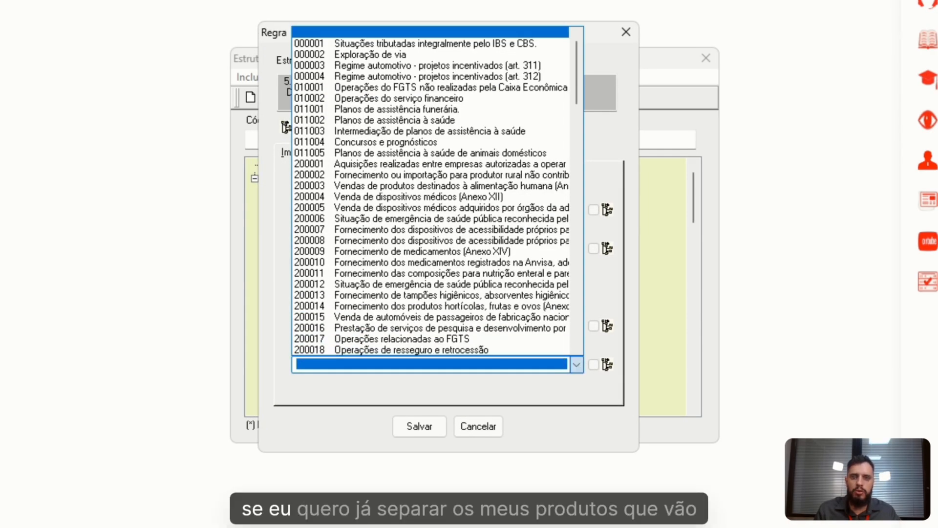
left_click(385, 45)
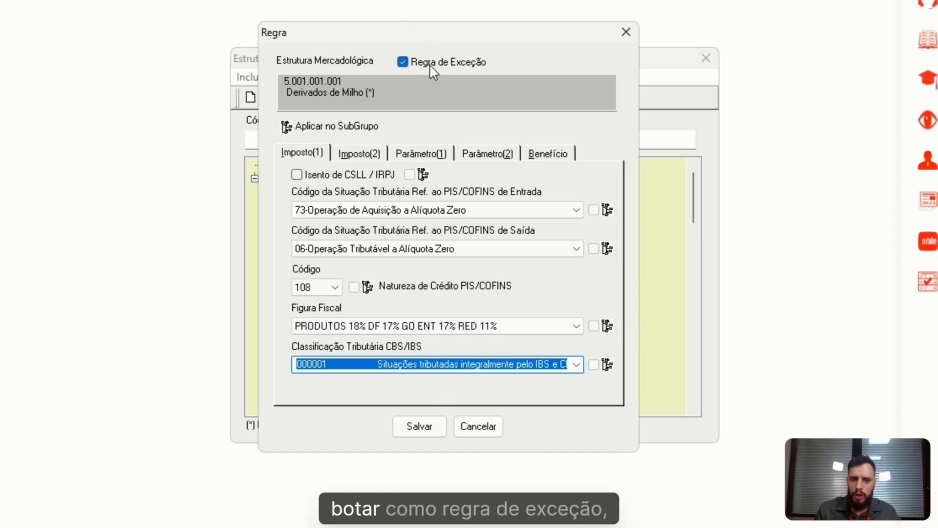
left_click(430, 429)
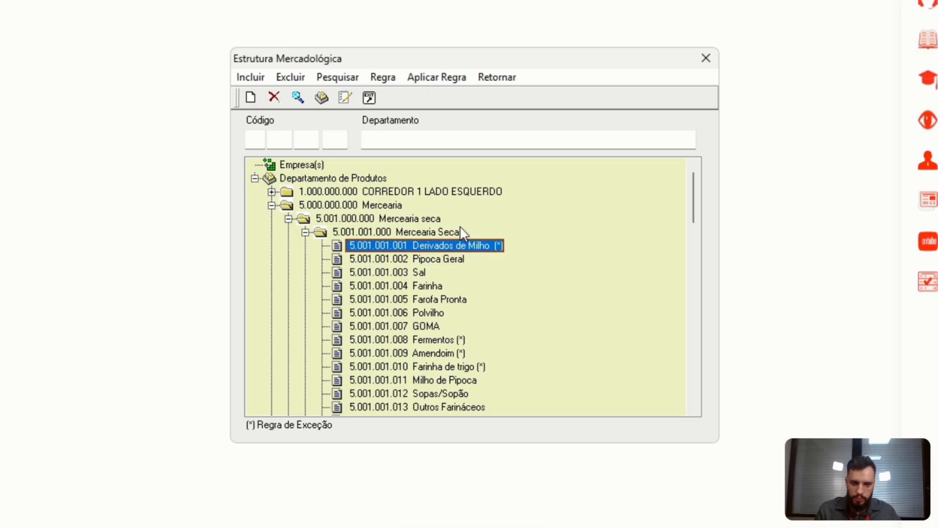
Apply only the Classificação Tributária CBS/IBS rule to all products in the Derivados de Milho subgroup and confirm.
left_click(450, 77)
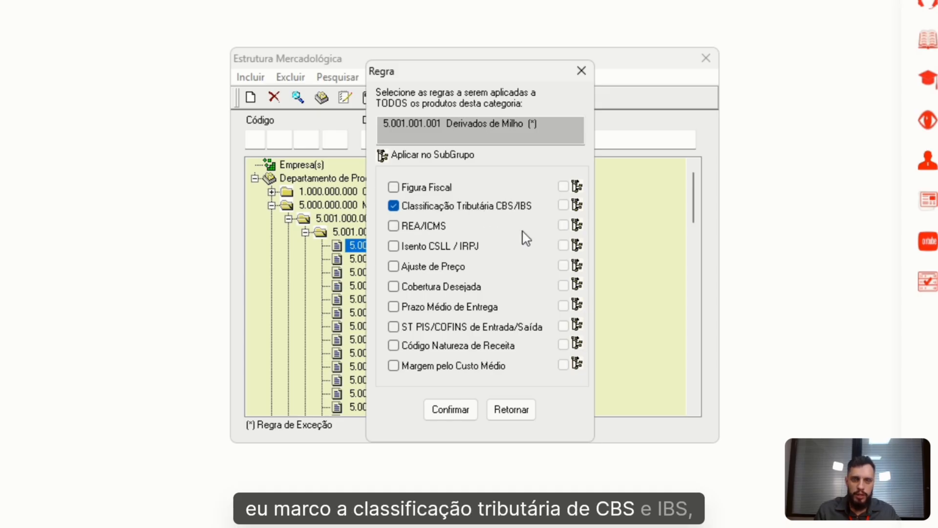
left_click(450, 409)
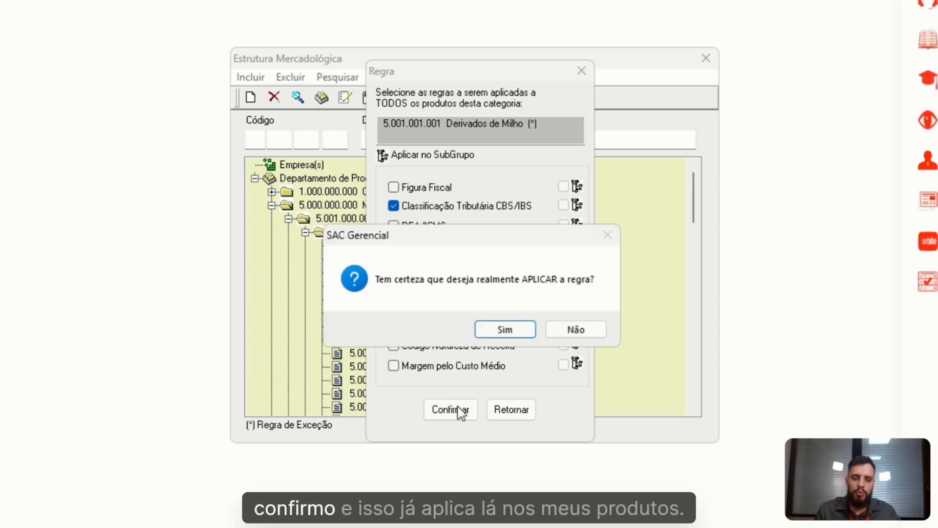
left_click(502, 333)
left_click(502, 332)
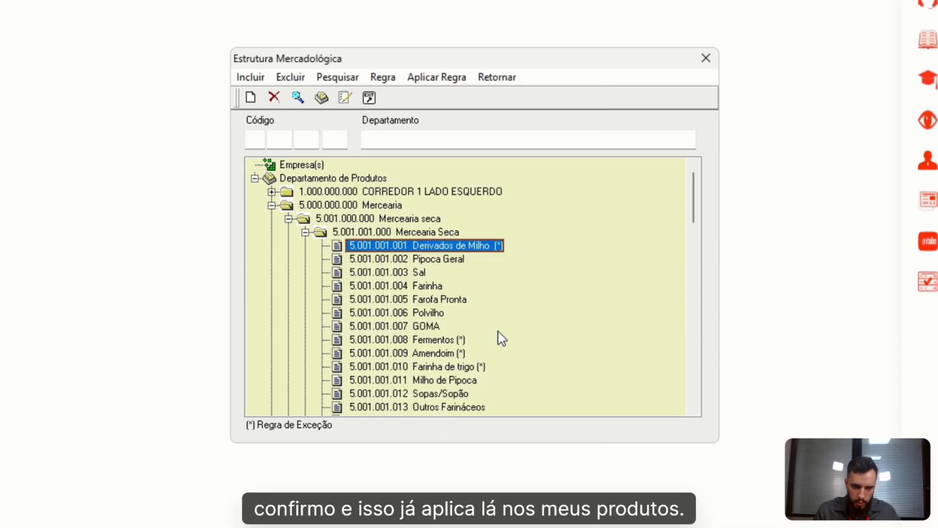
Collapse the Mercearia and Perecíveis branches back to the department level.
double_click(432, 231)
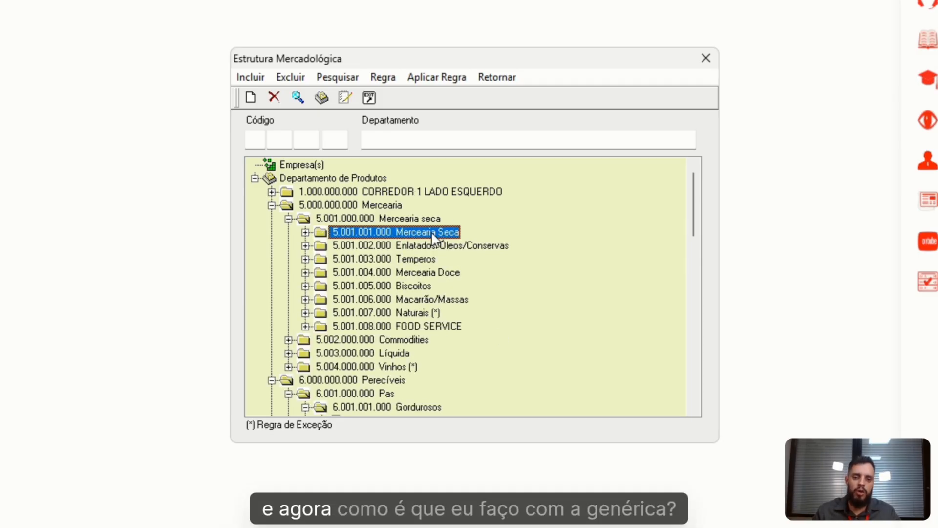
double_click(409, 218)
double_click(372, 205)
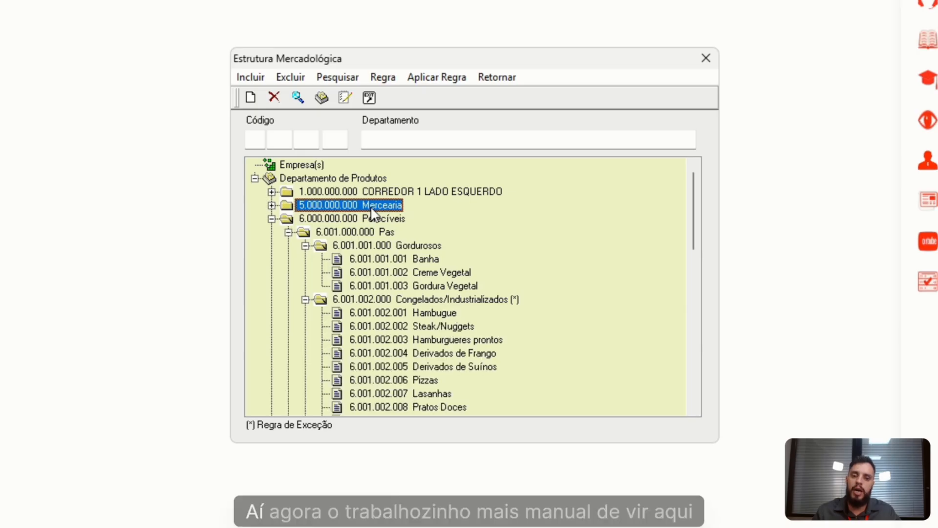
double_click(360, 220)
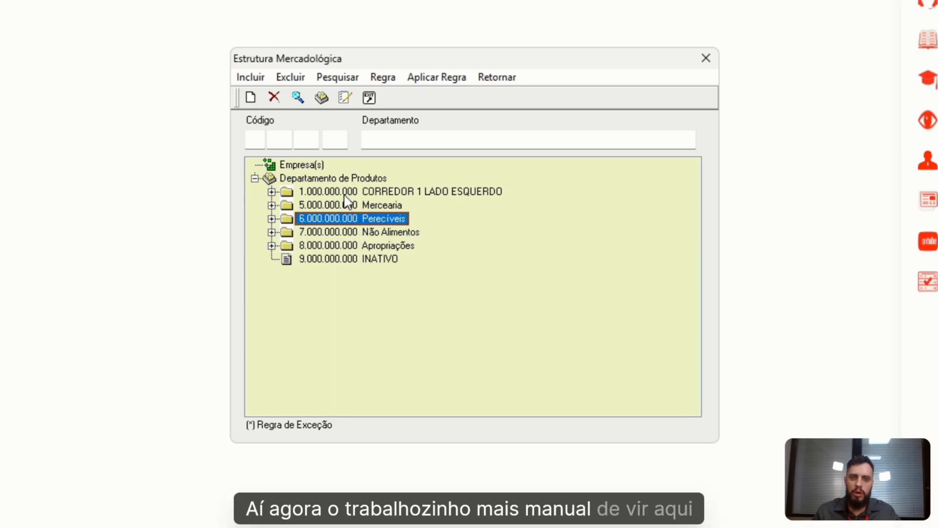
Expand Mercearia and Mercearia seca, look through the Naturais and FOOD SERVICE groups for rice, and collapse both groups.
double_click(369, 205)
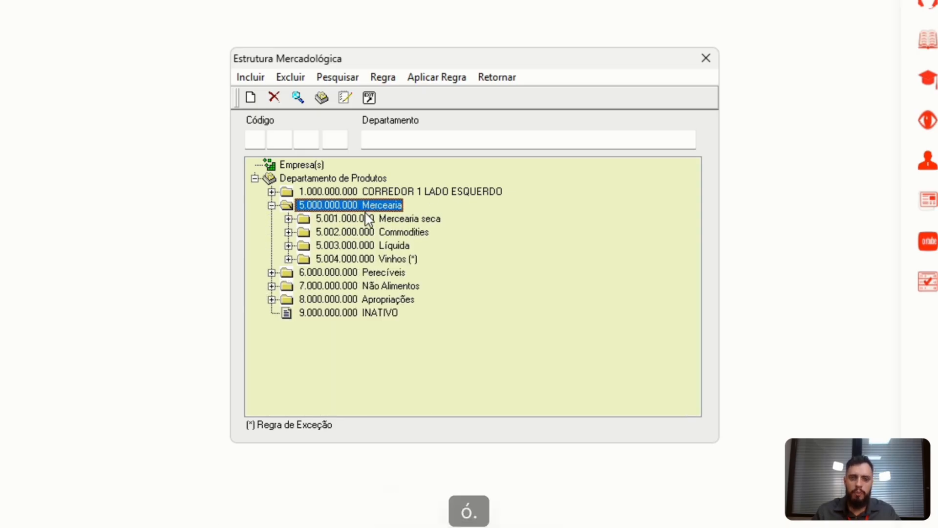
double_click(364, 217)
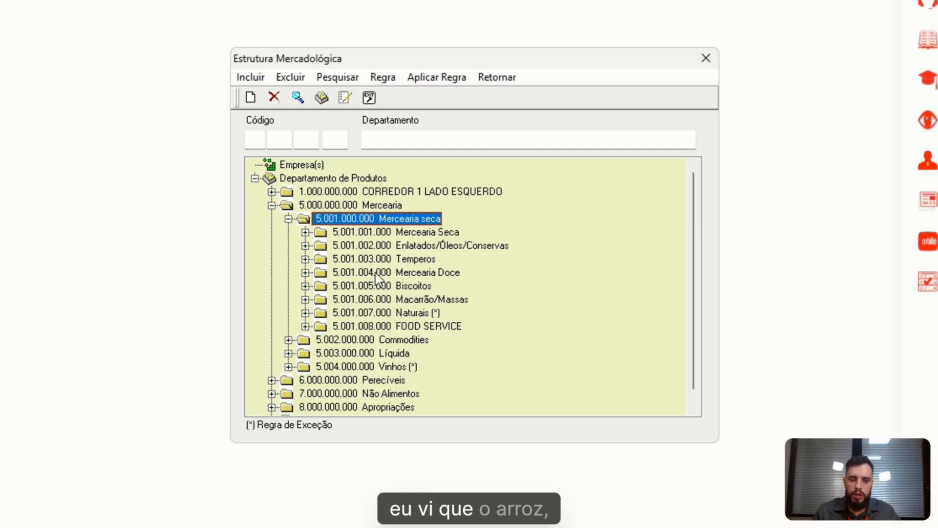
double_click(375, 330)
double_click(374, 313)
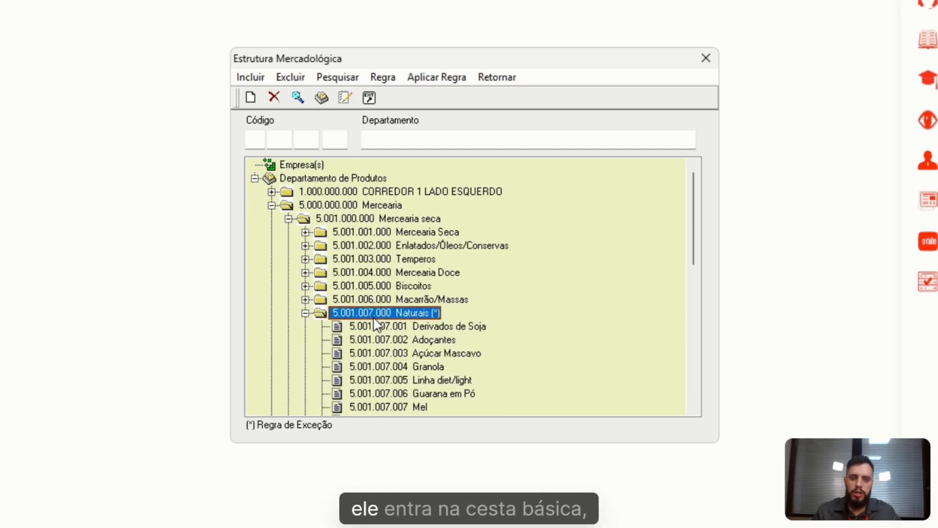
left_click(374, 326)
double_click(365, 313)
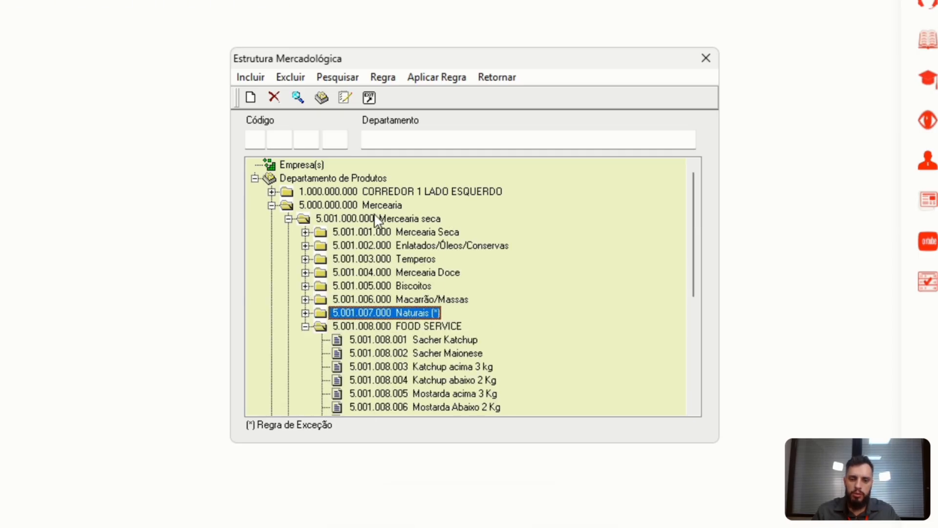
double_click(372, 327)
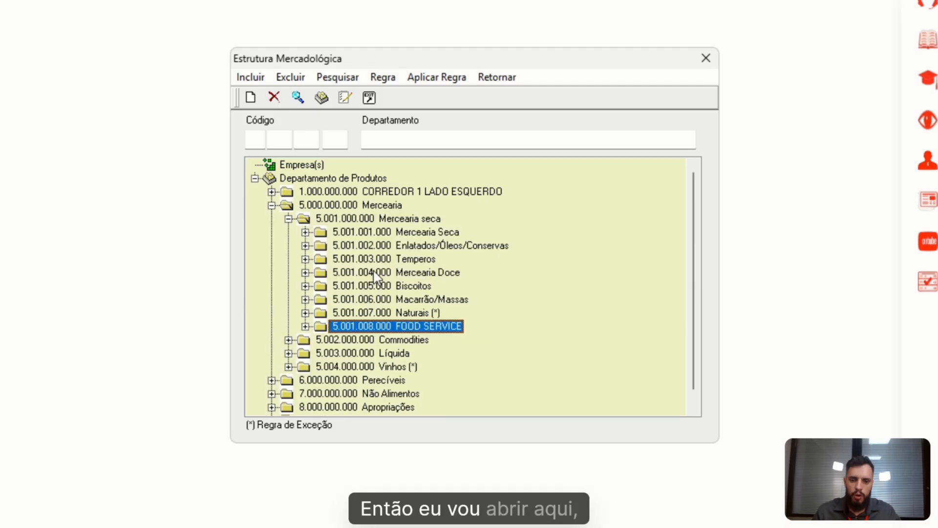
Expand the Commodities section and its Arroz group, and select the Arroz 5kg subgroup.
double_click(380, 339)
scroll(402, 338, "down", 1)
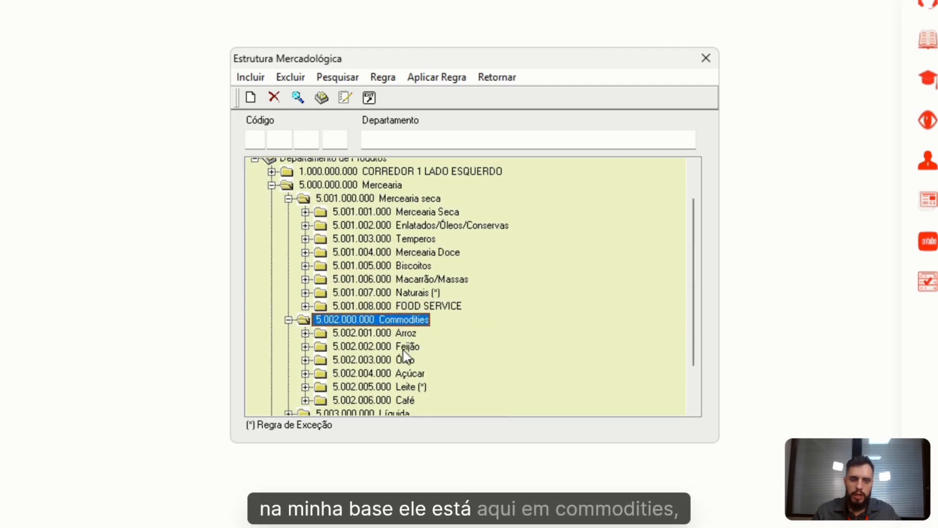
left_click(398, 314)
double_click(398, 315)
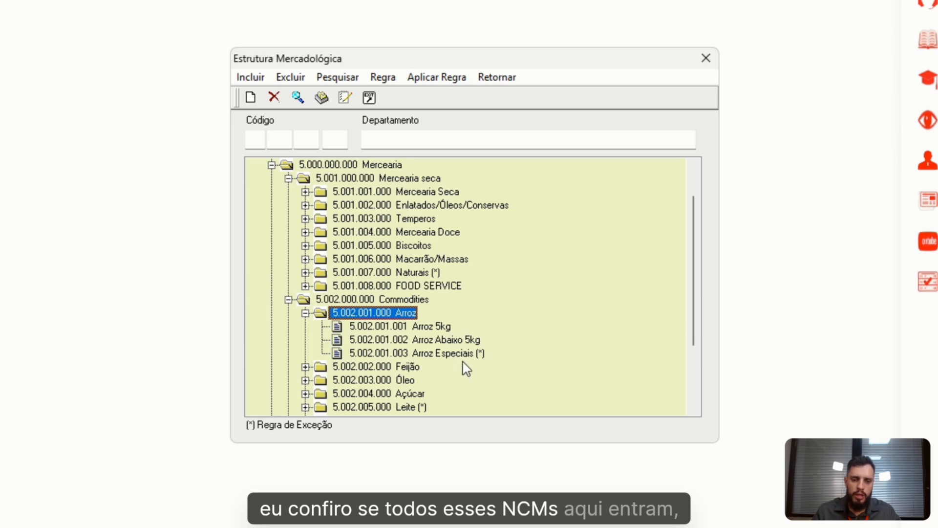
left_click(428, 326)
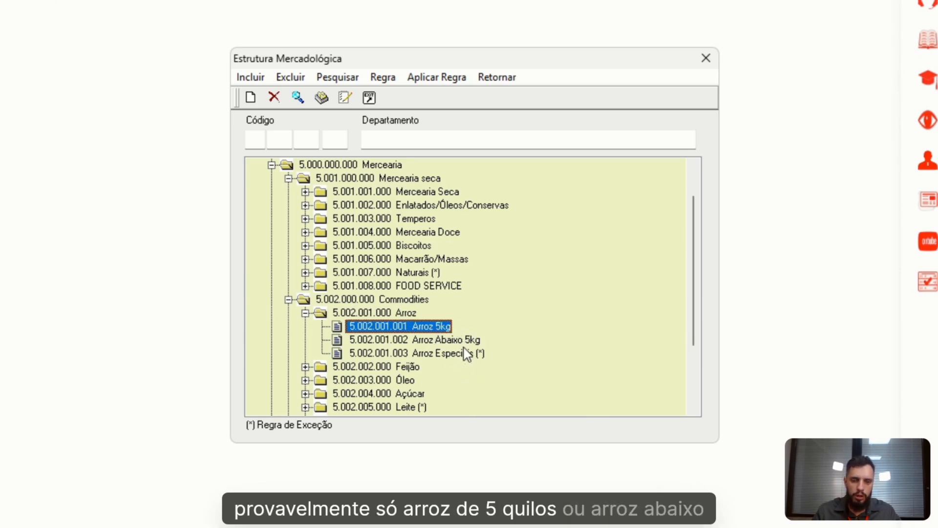
left_click(435, 340)
left_click(424, 323)
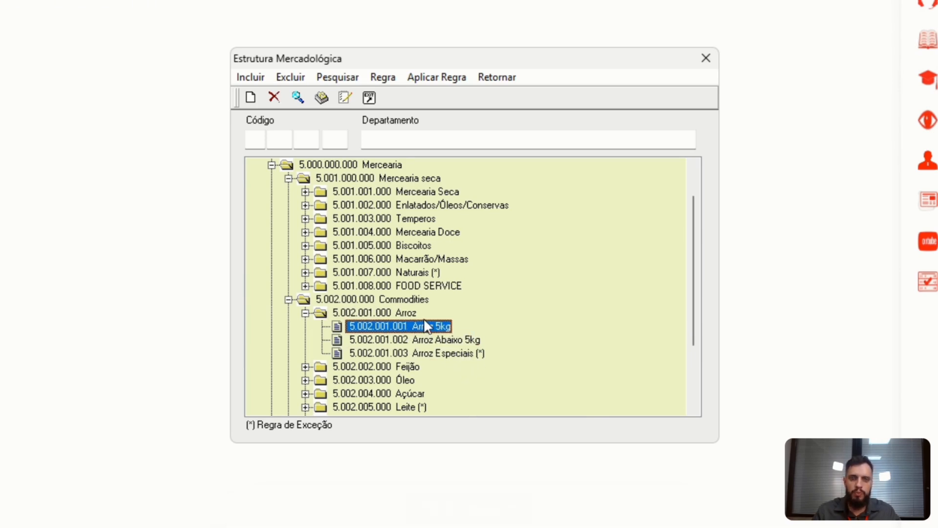
Set the Arroz 5kg subgroup rule's Classificação Tributária CBS/IBS to 200003 and save the rule.
left_click(389, 77)
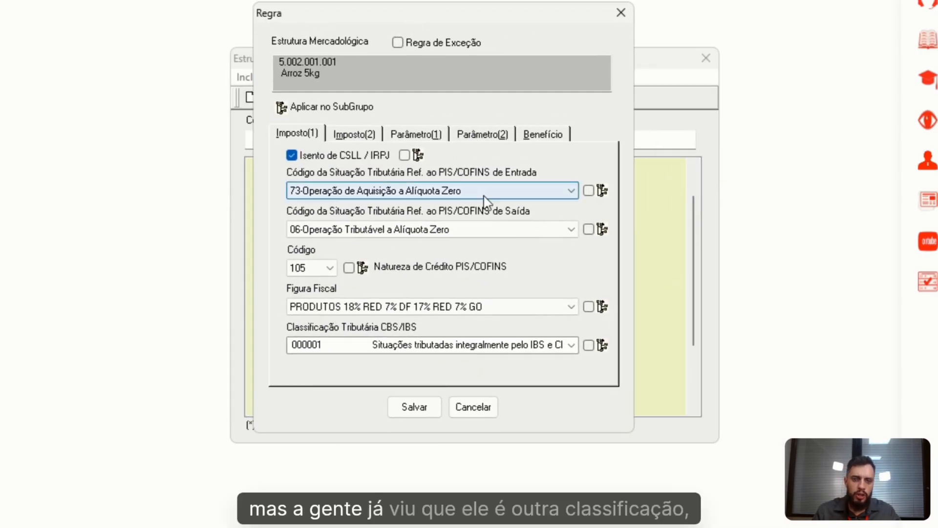
left_click(571, 345)
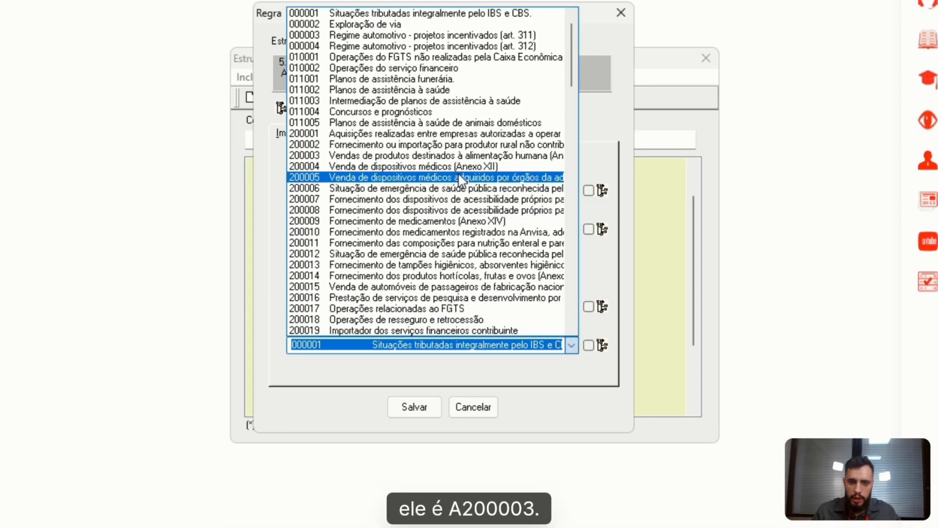
left_click(389, 155)
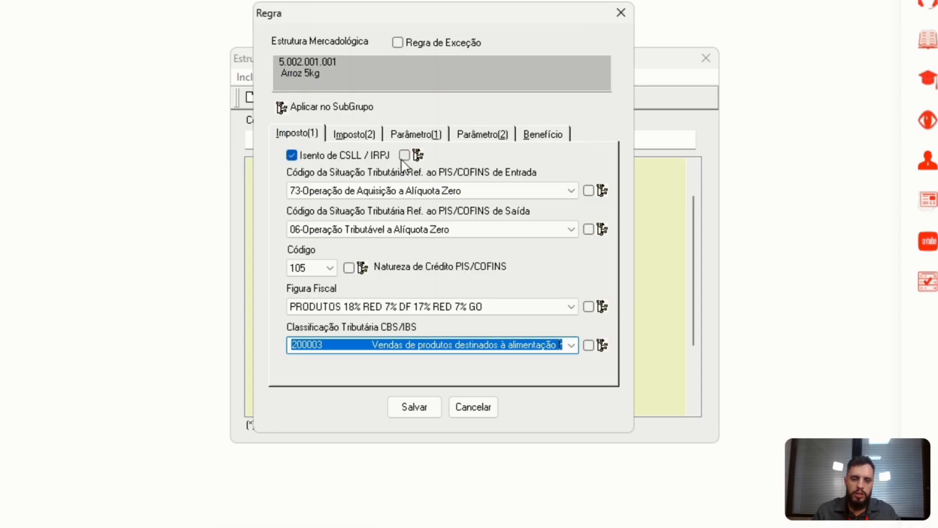
left_click(417, 409)
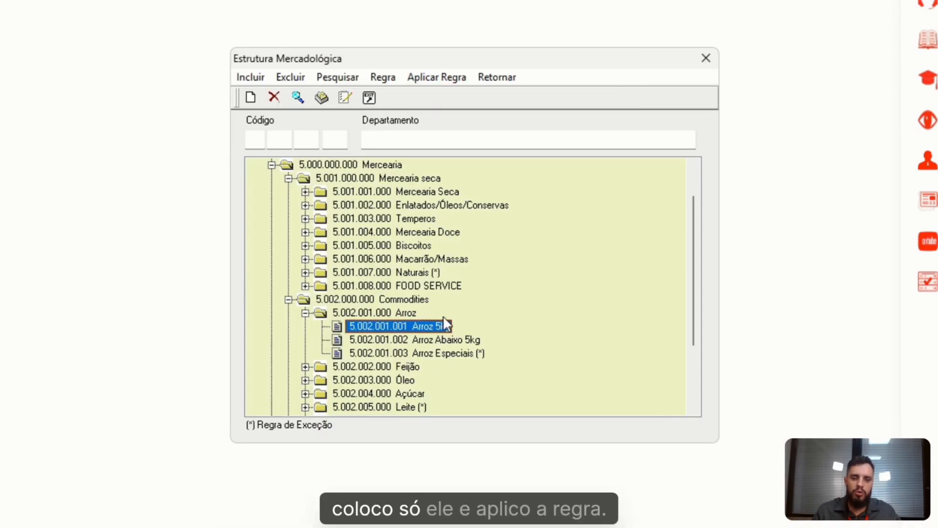
Apply only the Classificação Tributária CBS/IBS rule to all products in the Arroz 5kg subgroup and confirm.
left_click(436, 77)
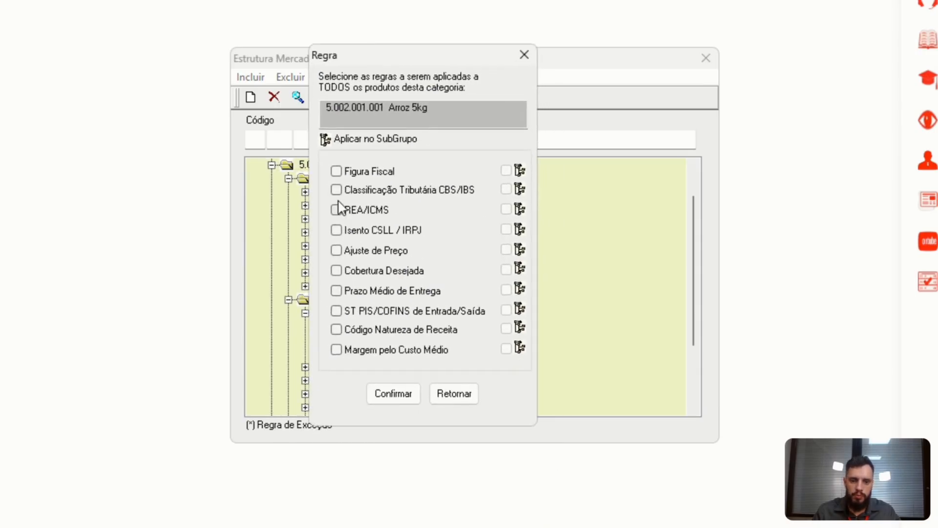
left_click(393, 395)
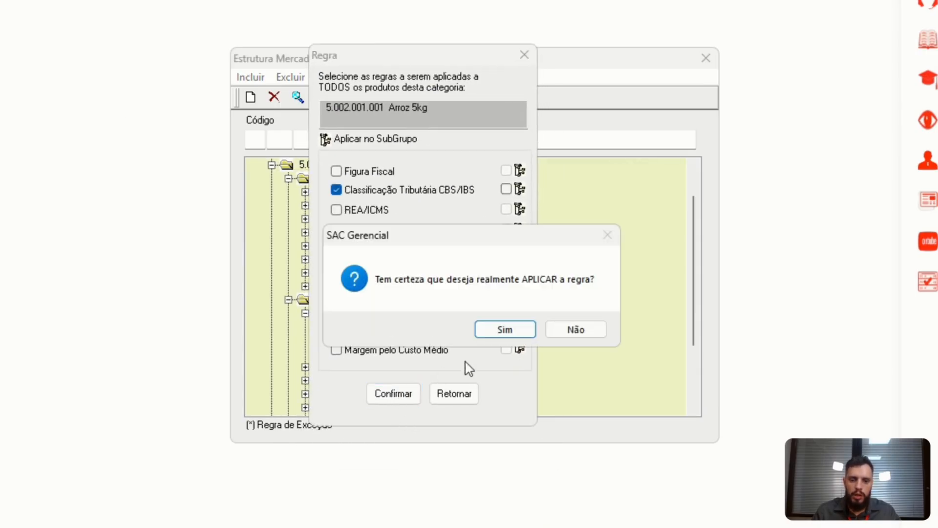
left_click(503, 332)
left_click(498, 331)
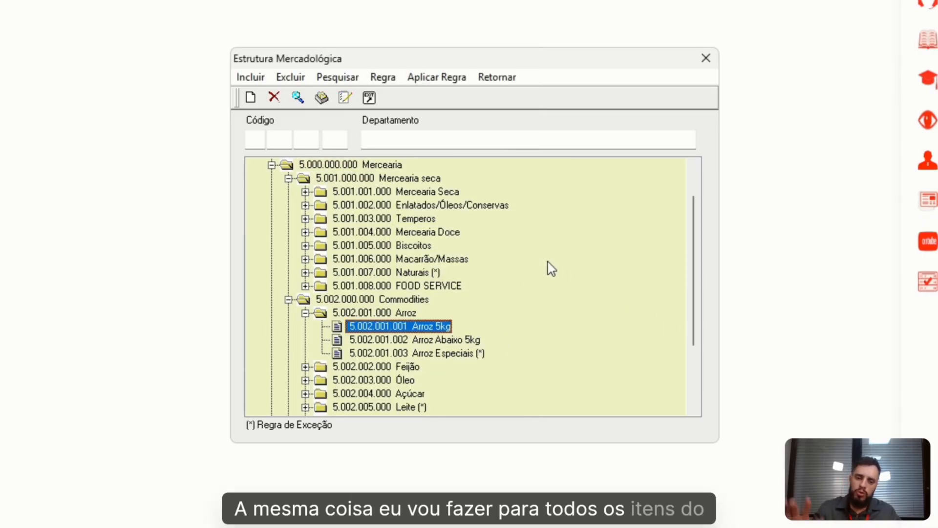
Look over the Arroz Abaixo 5kg and Arroz Especiais subgroups, and close the Estrutura Mercadológica window.
left_click(462, 340)
left_click(465, 353)
left_click(467, 339)
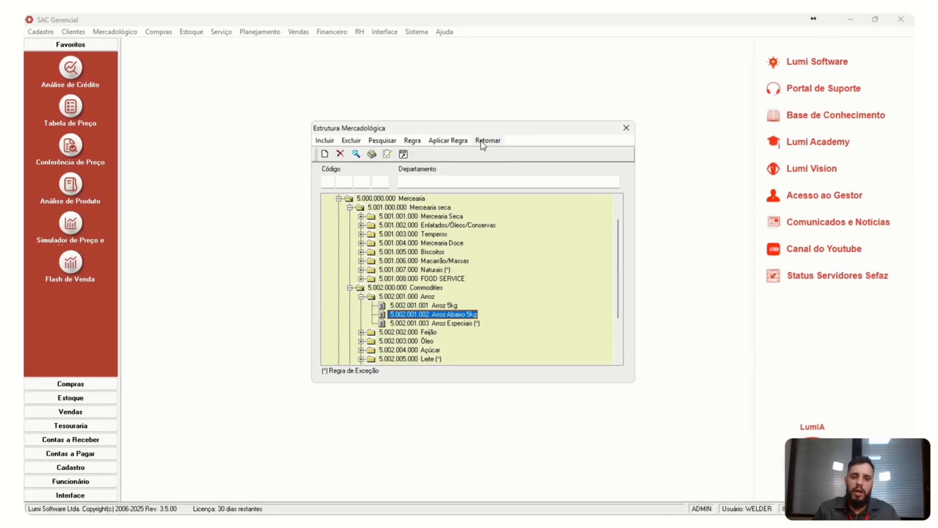
left_click(481, 142)
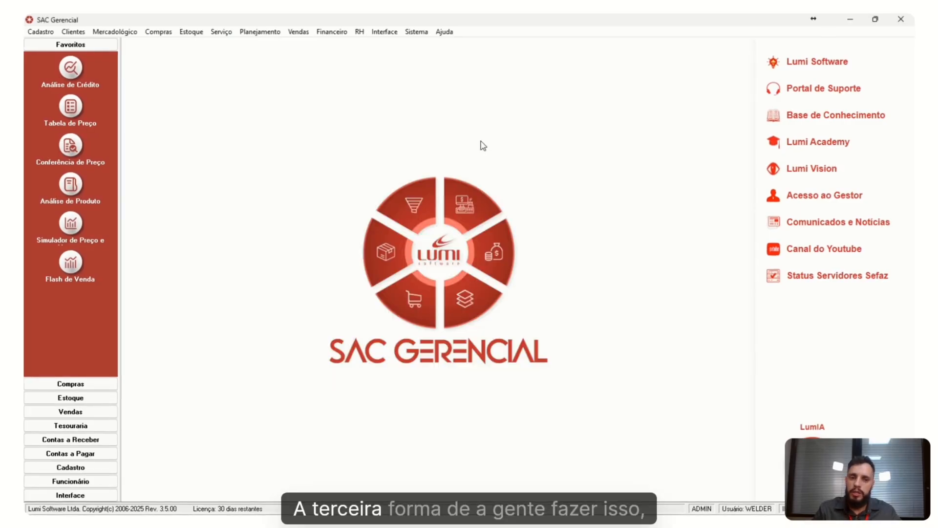
Open Manutenção de Produtos and filter the whole active product register using the description %%.
left_click(132, 32)
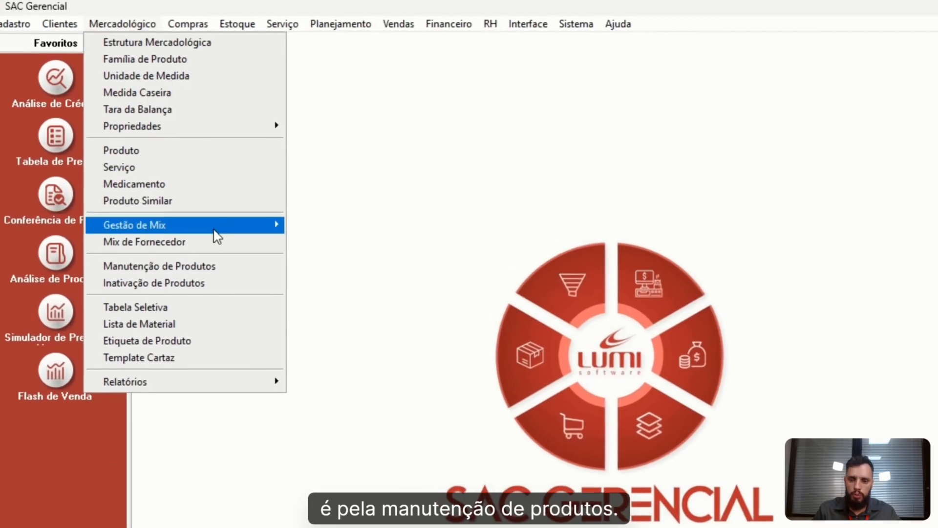
left_click(215, 271)
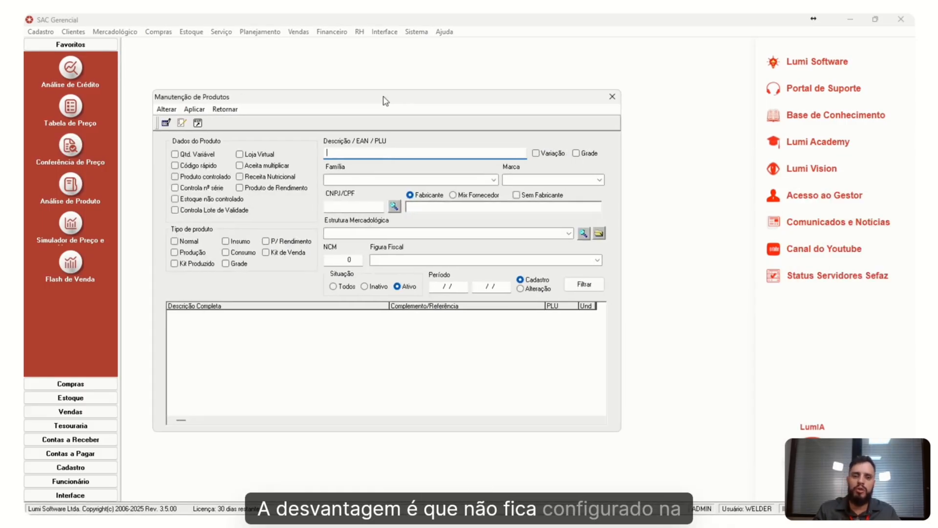
left_click_drag(383, 101, 425, 84)
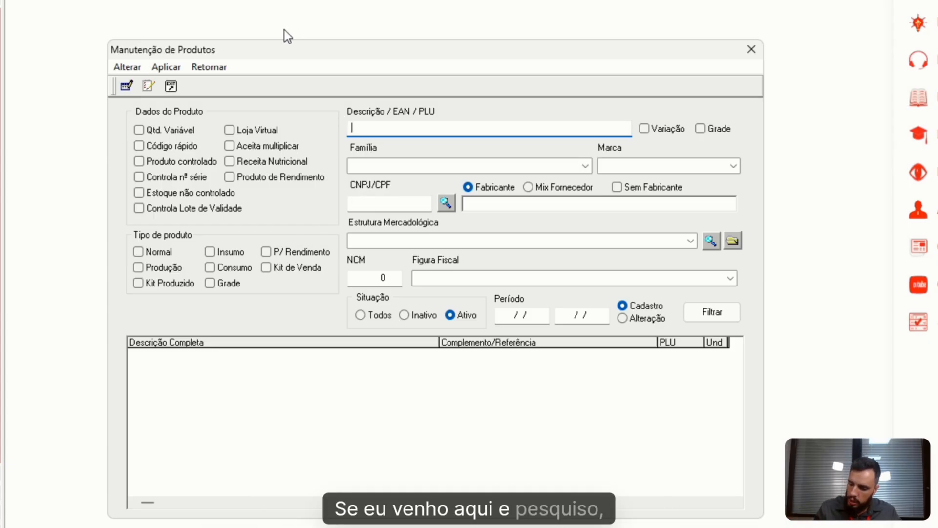
type("%%")
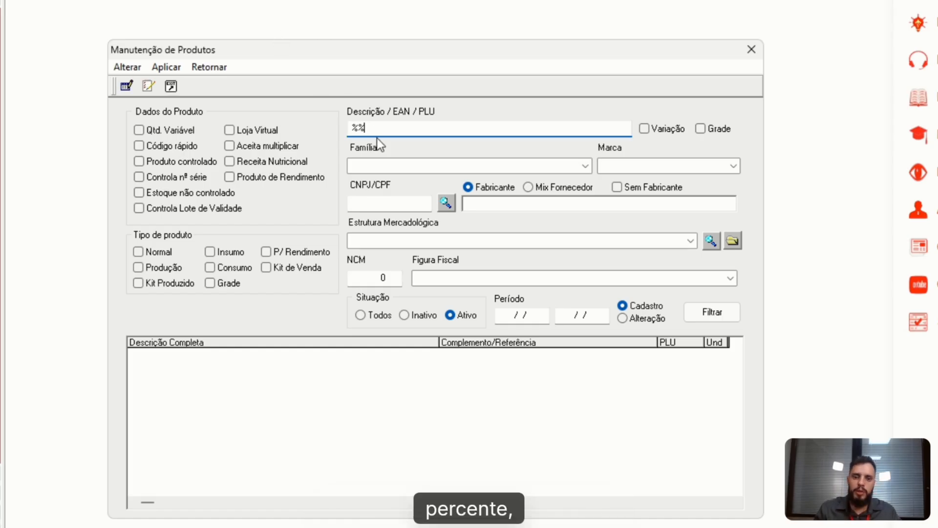
left_click(714, 315)
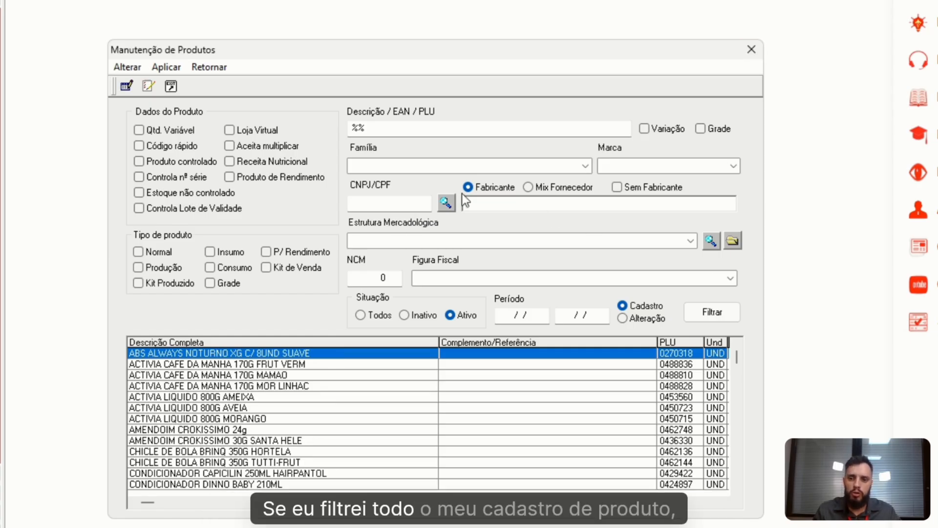
left_click(171, 69)
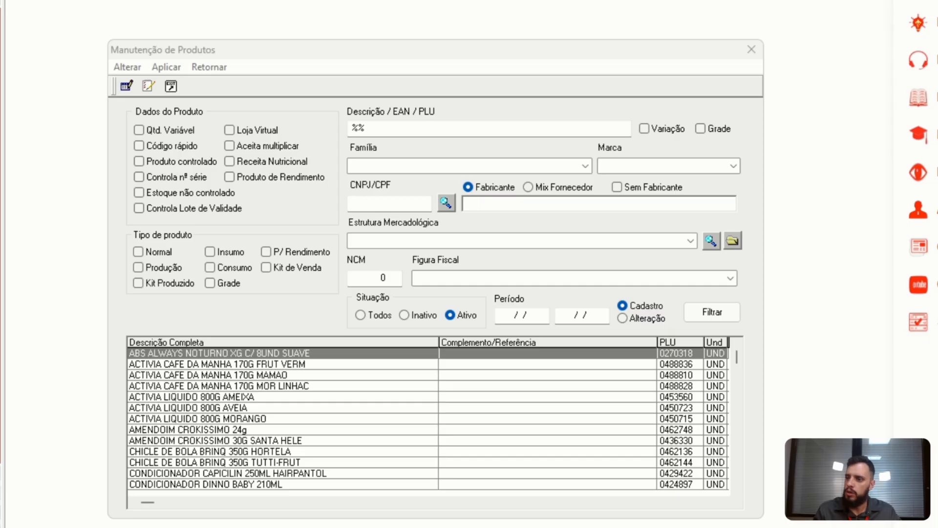
left_click_drag(262, 287, 527, 22)
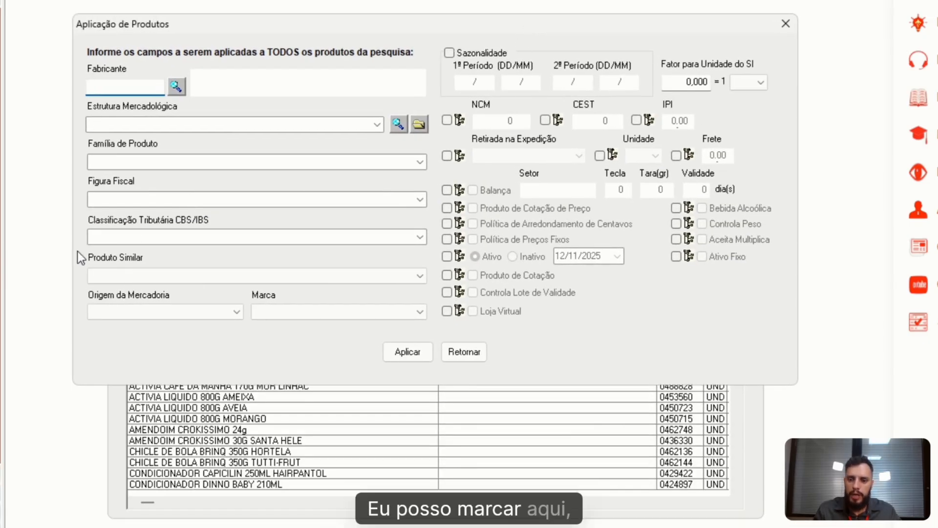
left_click(420, 237)
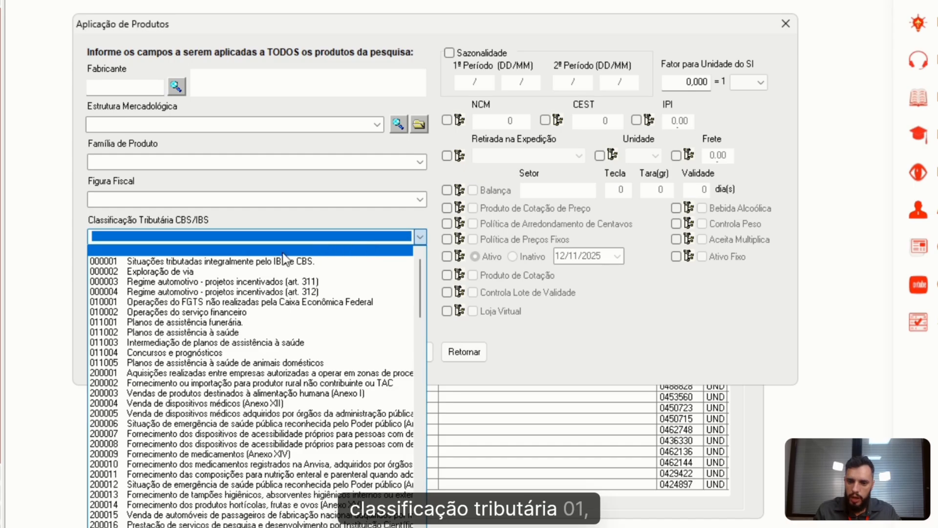
left_click(284, 260)
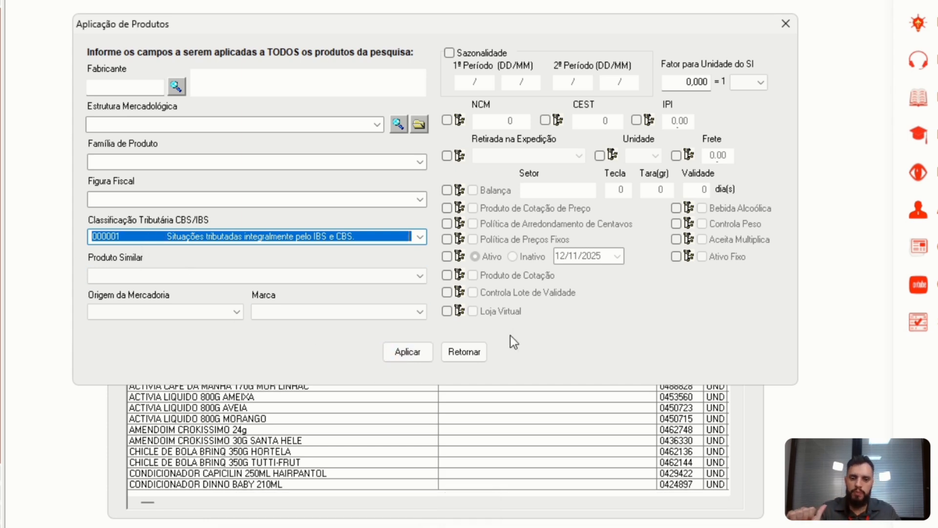
left_click(448, 351)
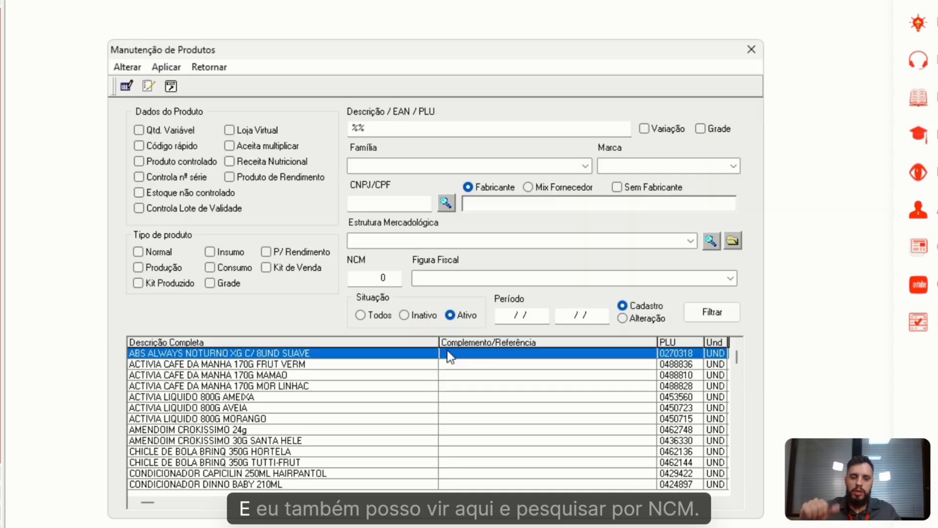
Clear the description filter in Manutenção de Produtos.
left_click(366, 277)
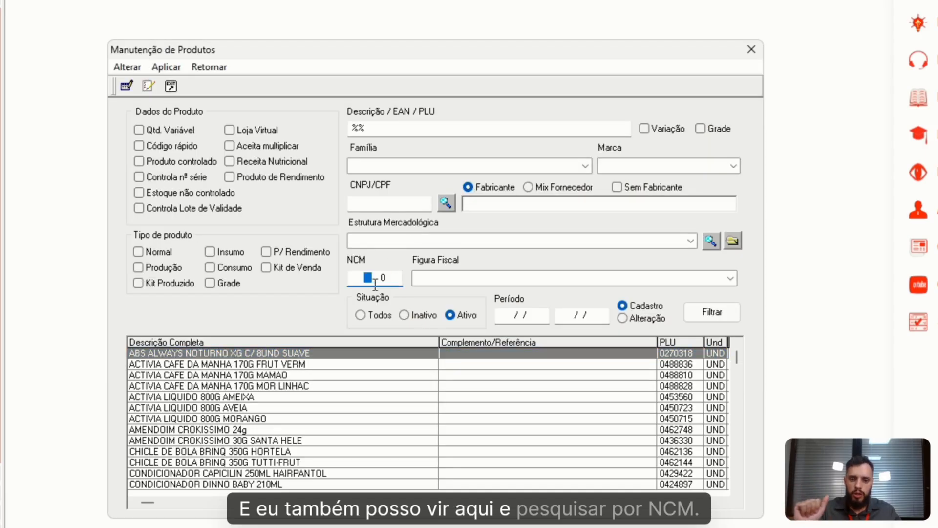
left_click(402, 122)
key("Tab")
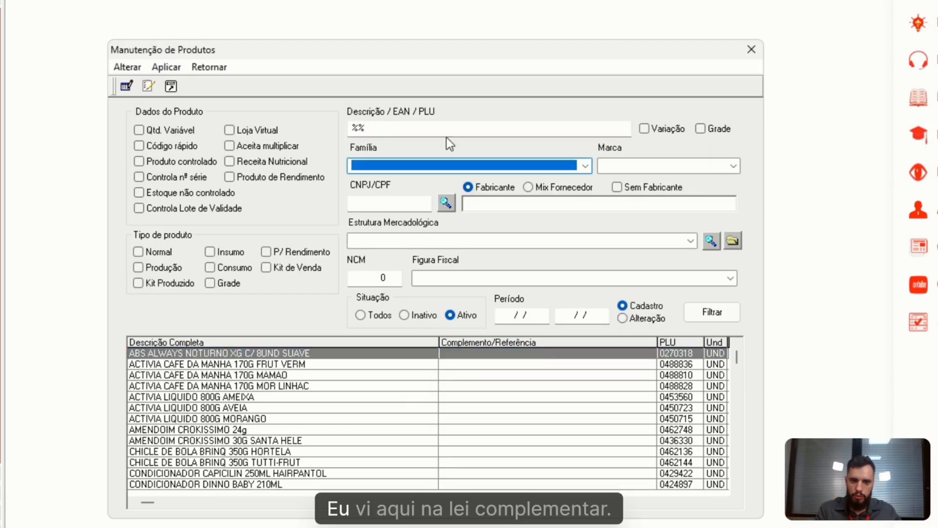
left_click(378, 130)
key("BackSpace")
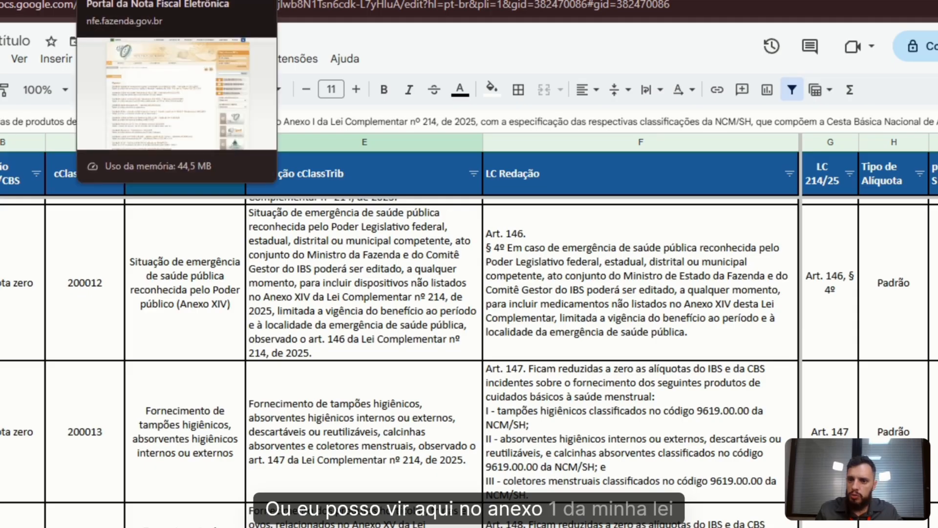
Look up the bean NCM codes in Anexo I of the complementary law and filter the products by NCM 07133319.
left_click(2, 1)
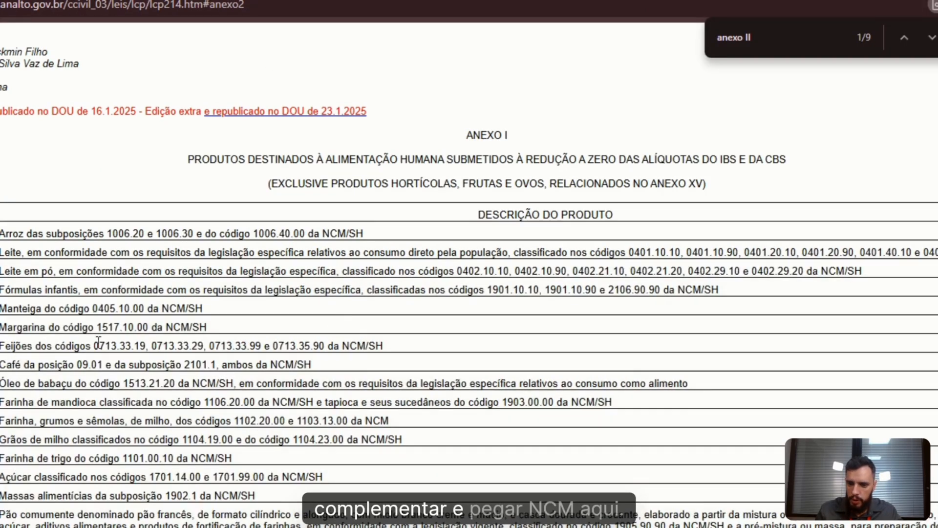
mouse_move(100, 346)
left_mouse_down()
mouse_move(116, 345)
mouse_move(93, 346)
mouse_move(106, 346)
left_mouse_up()
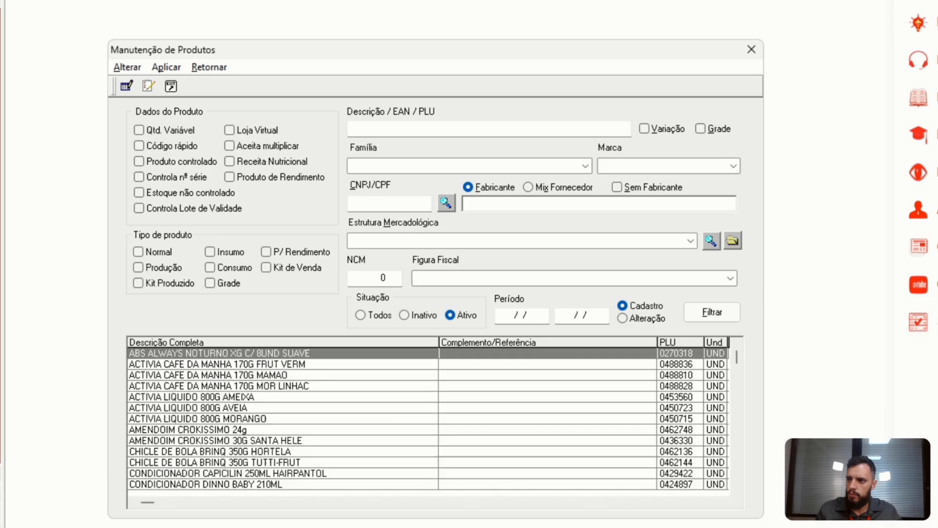
left_click(379, 277)
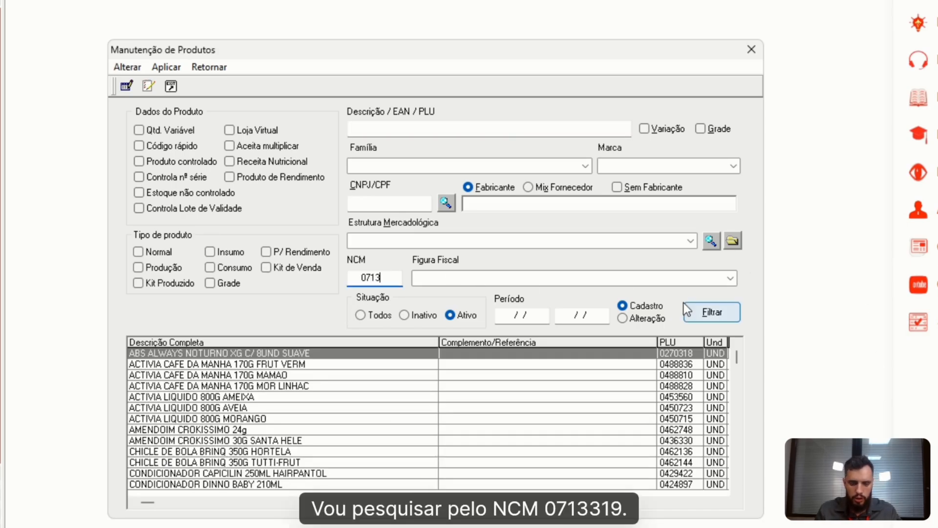
type("07133319")
key("Tab")
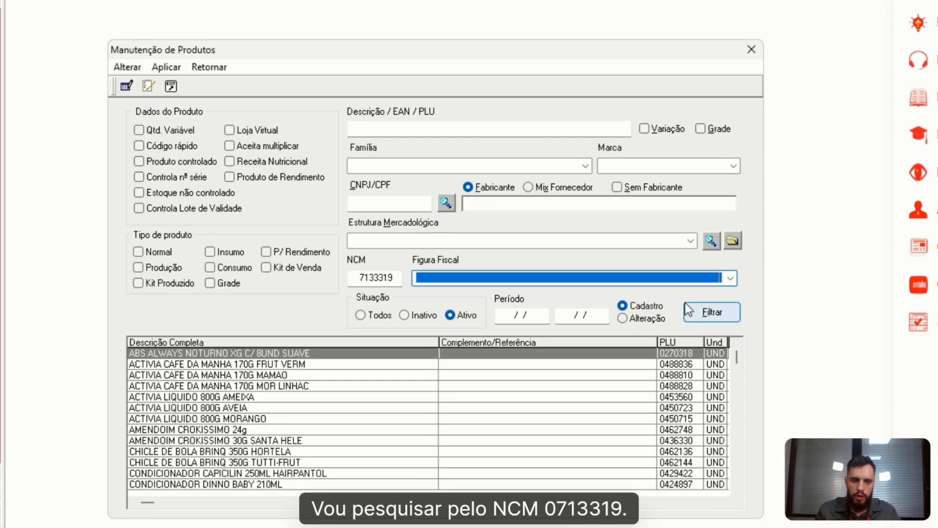
left_click(707, 318)
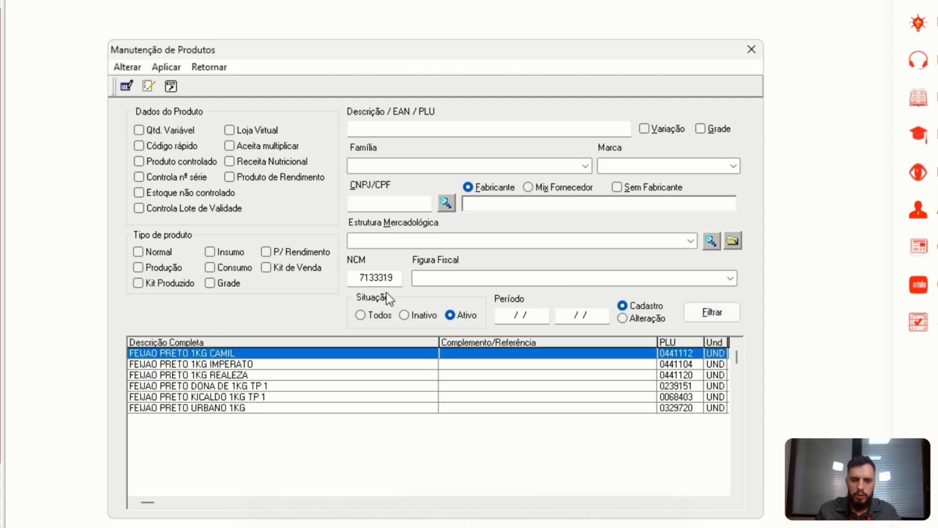
Apply Classificação Tributária CBS/IBS 200003 (Anexo I) to all the filtered black bean products and confirm.
left_click(160, 68)
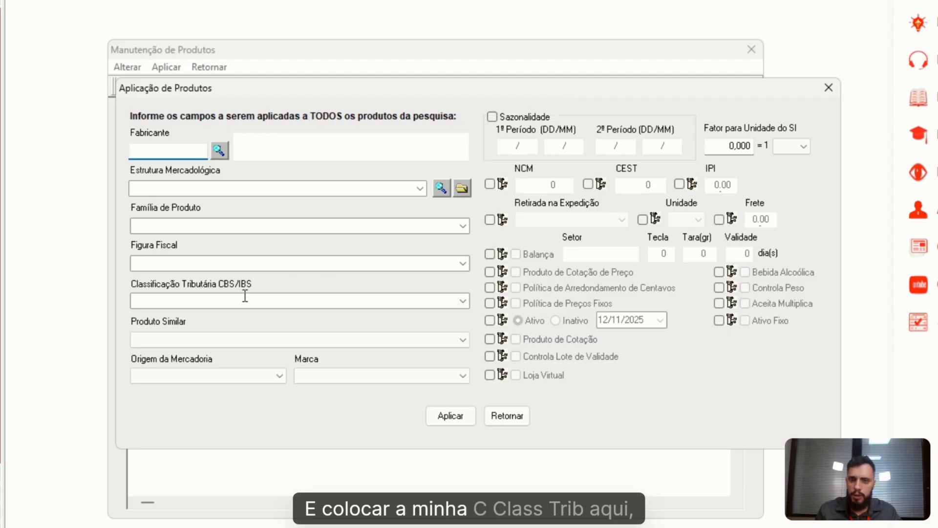
left_click(462, 302)
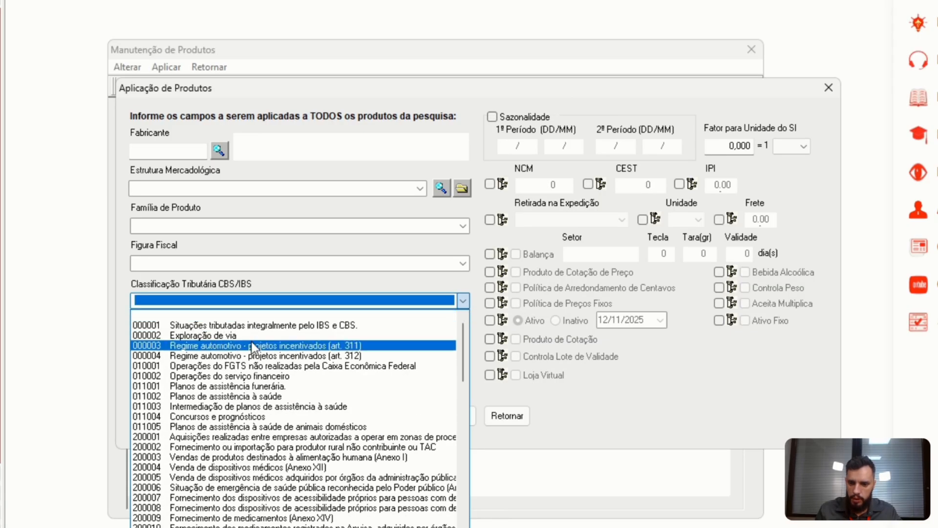
left_click(184, 458)
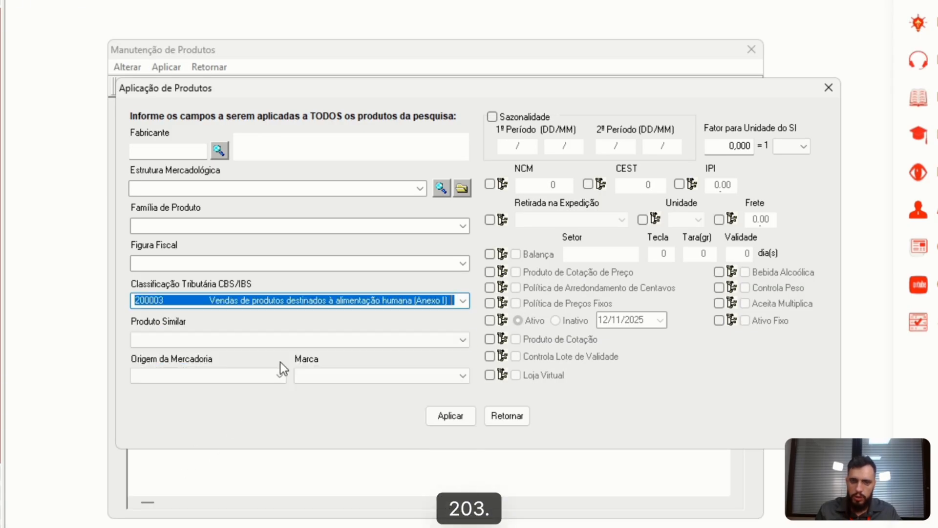
left_click(450, 416)
left_click(515, 365)
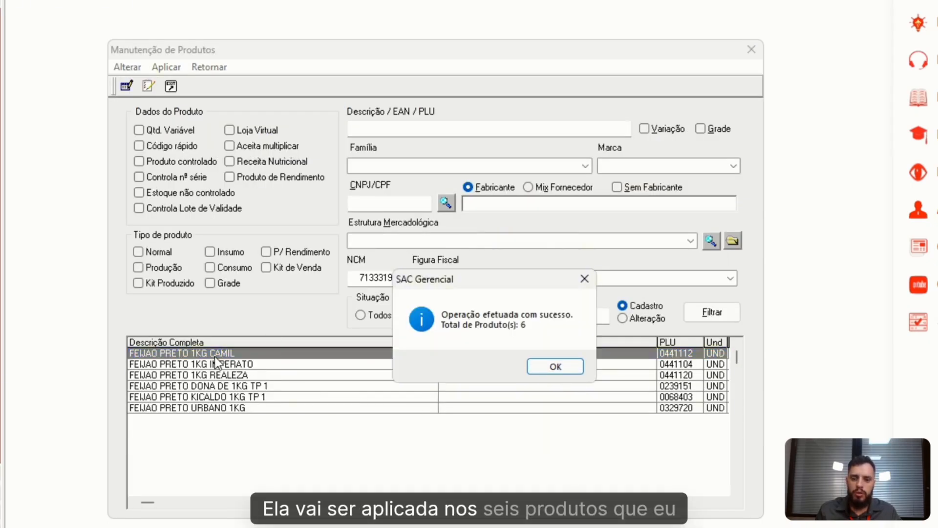
left_click(556, 367)
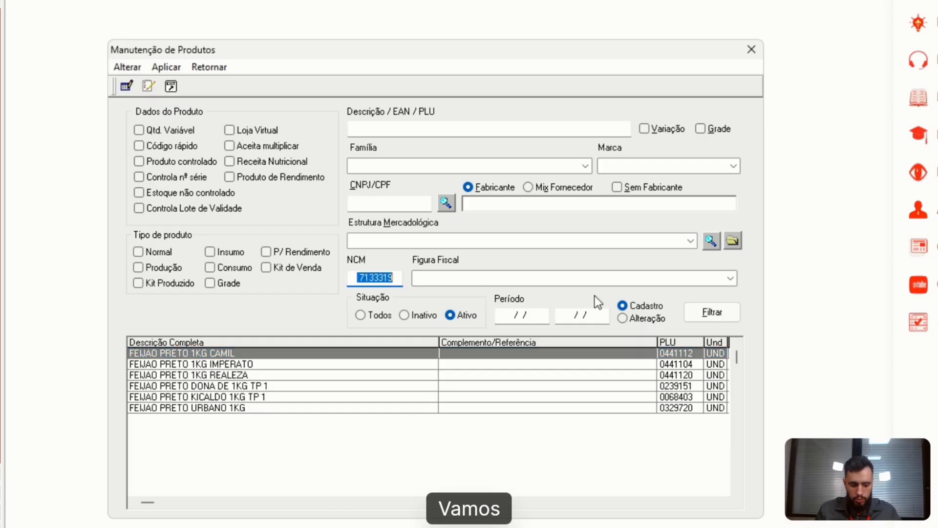
Filter the products by NCM 11062000.
type("1106")
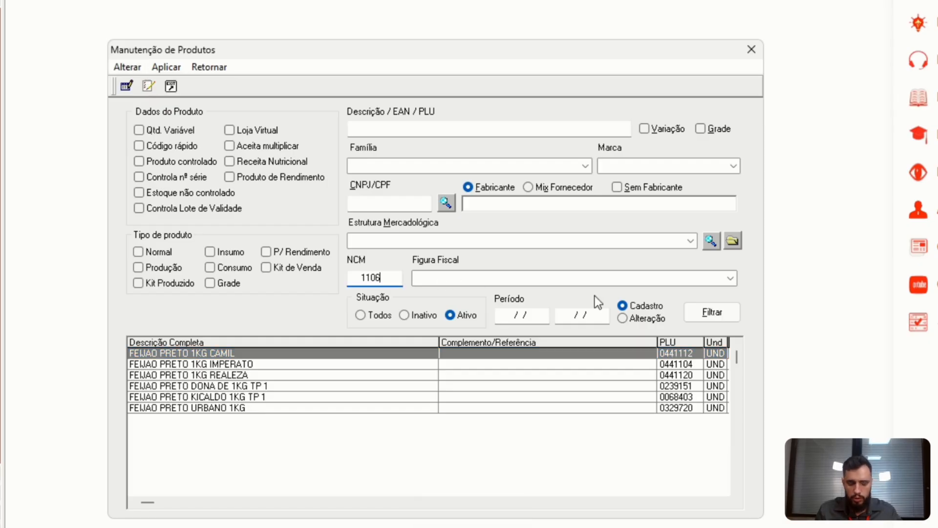
type("2000")
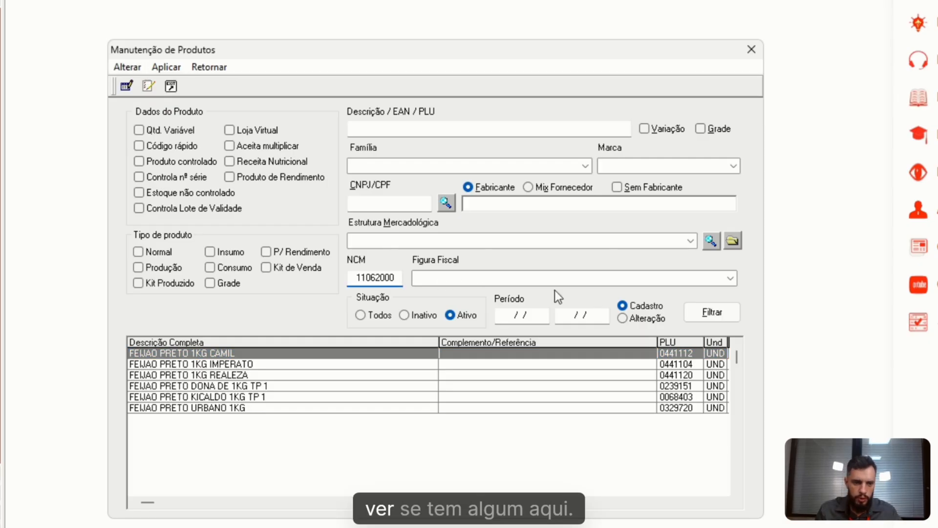
left_click(712, 311)
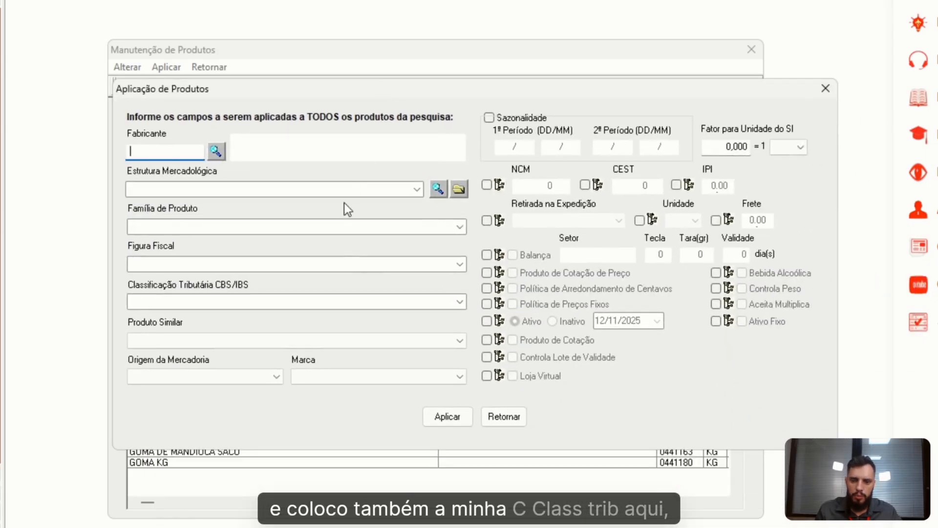
Apply Classificação Tributária CBS/IBS 200003 (Anexo I) to all the filtered cassava flour products, confirm, and close Manutenção de Produtos.
left_click(458, 303)
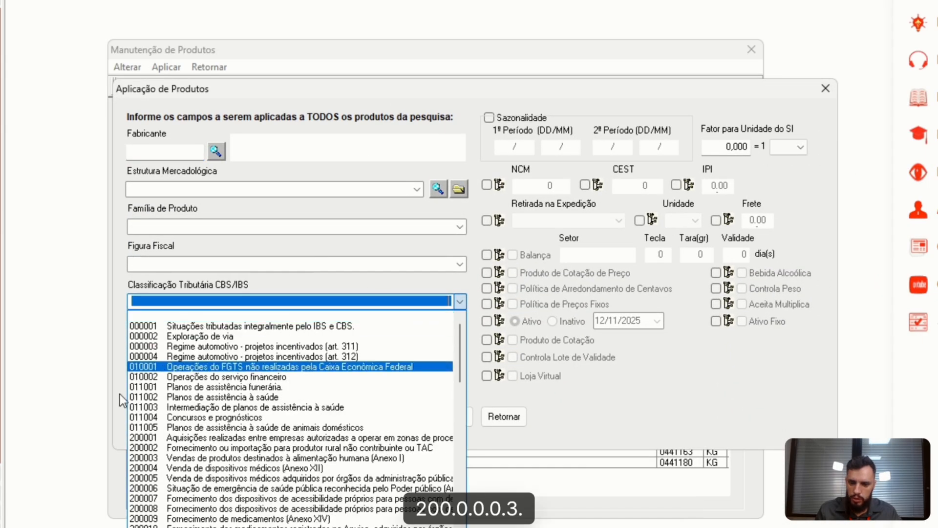
left_click(196, 460)
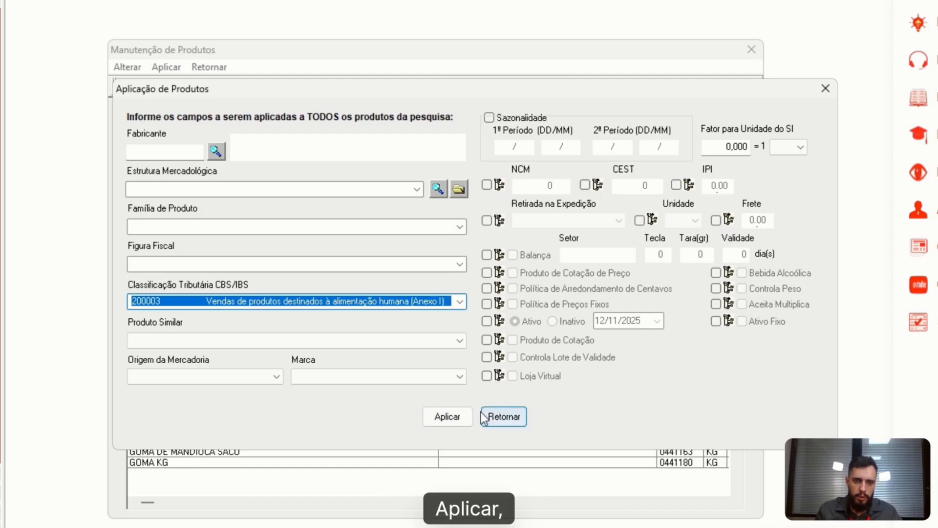
left_click(447, 417)
left_click(540, 369)
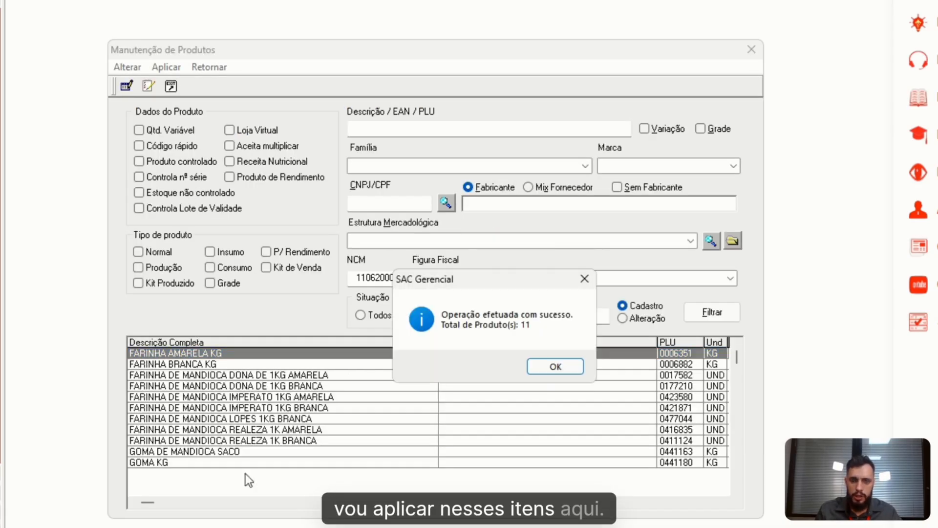
left_click(556, 364)
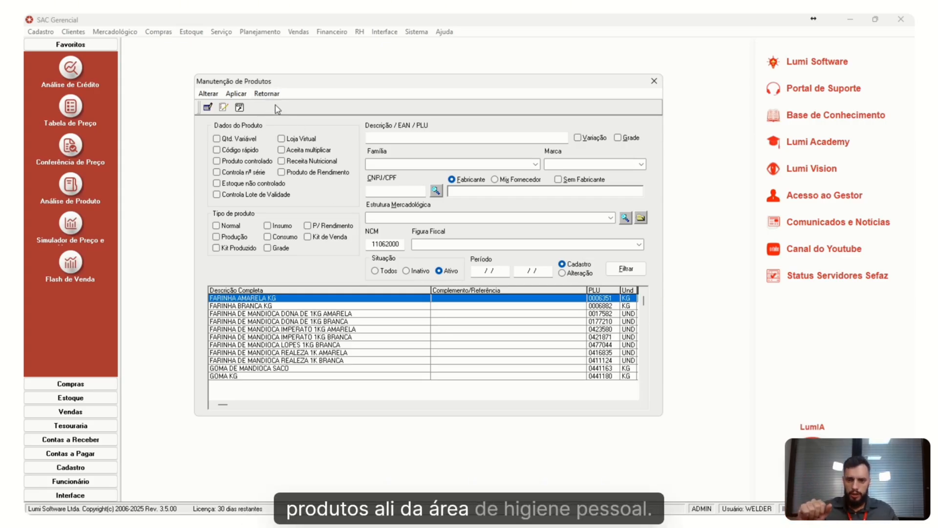
left_click(267, 94)
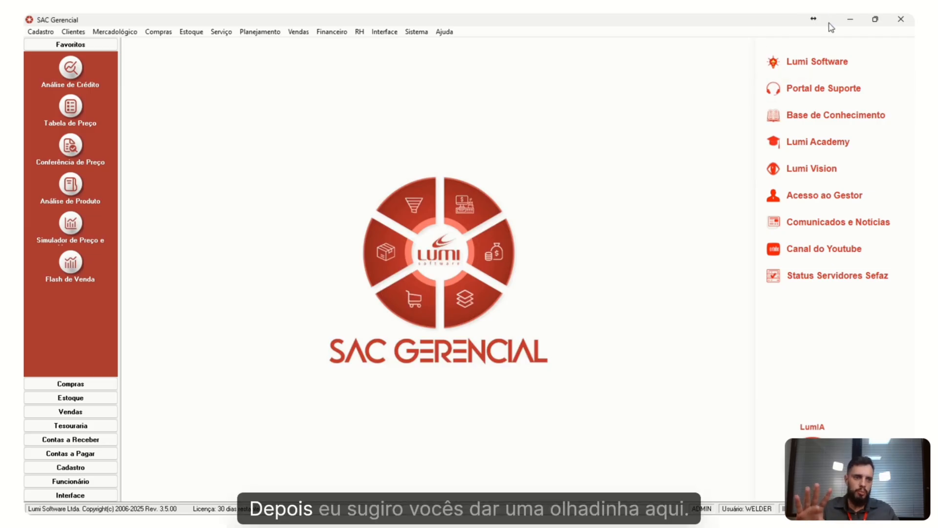
Switch to the cClassTrib spreadsheet in the browser and examine the name, description and code for horticultural products, fruits and eggs (Anexo XV).
left_click(848, 21)
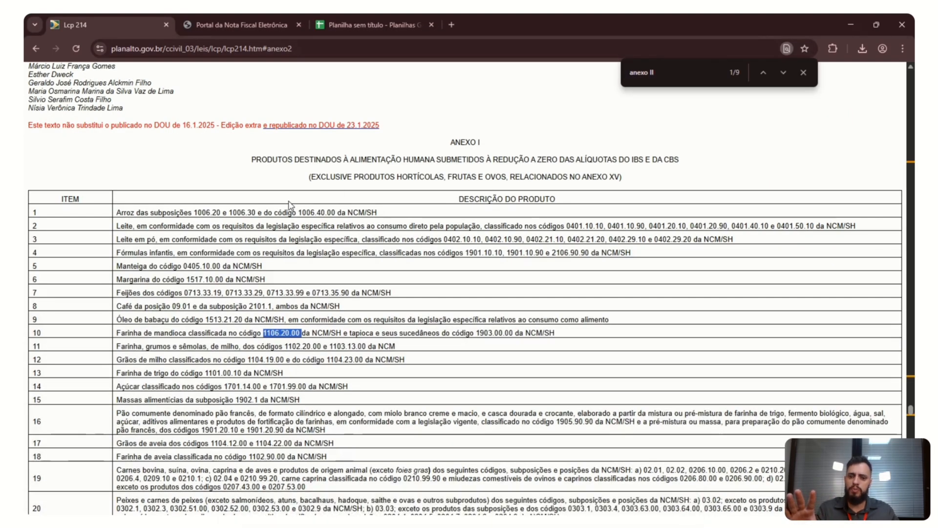
left_click(371, 22)
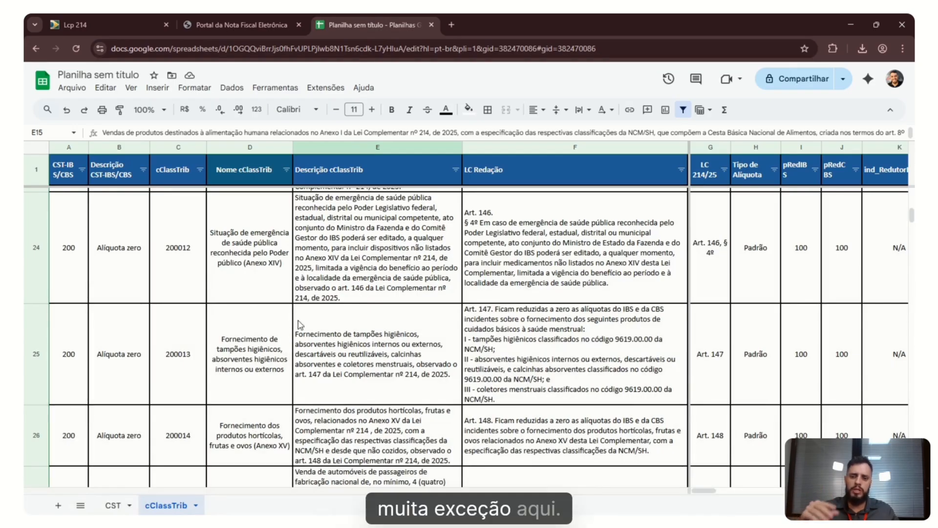
left_click(281, 265)
left_click(357, 269)
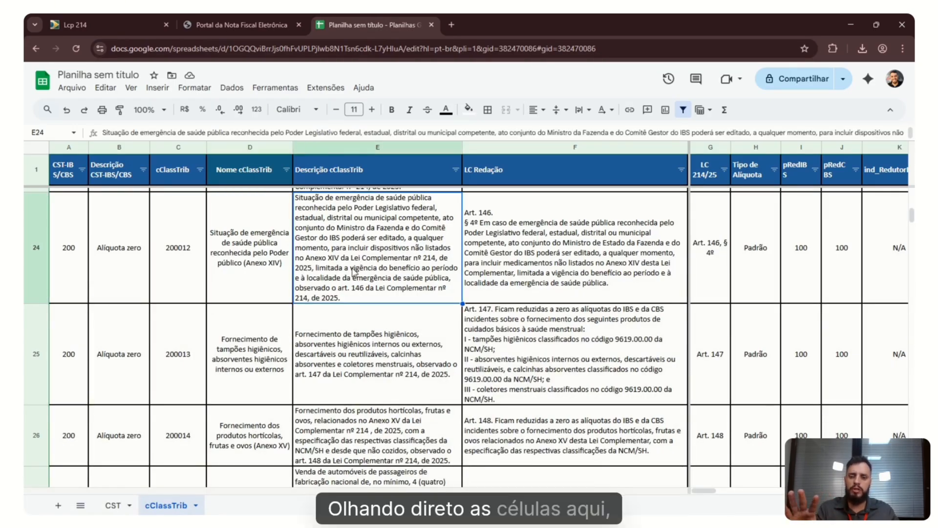
scroll(322, 351, "down", 1)
scroll(238, 303, "down", 1)
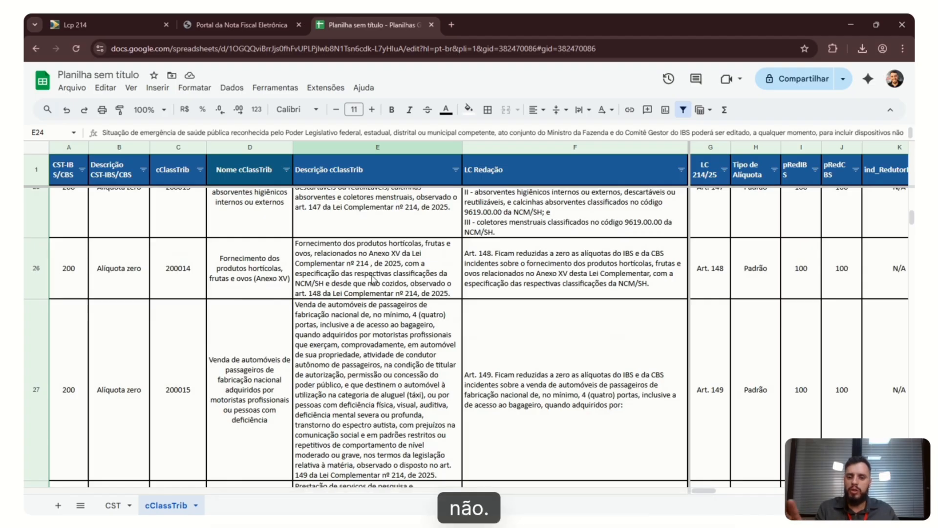
left_click(327, 274)
left_click(267, 276)
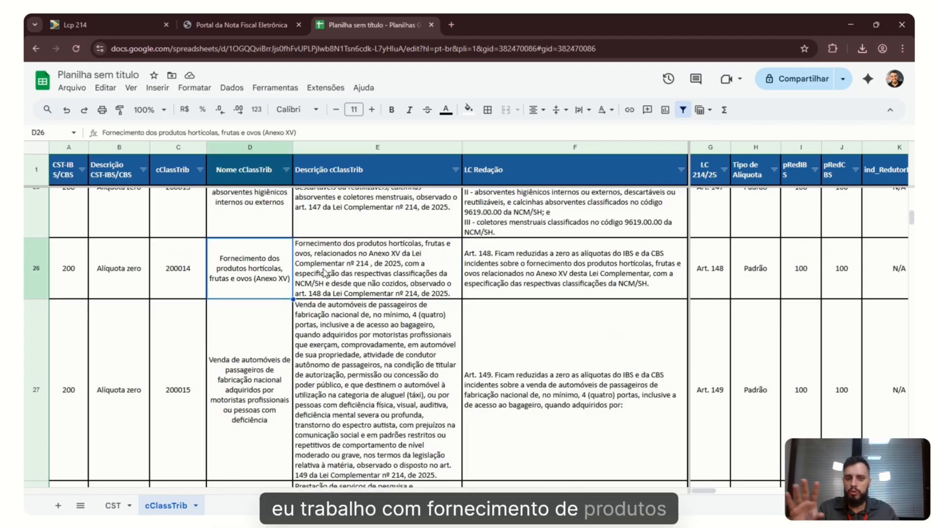
left_click(436, 267)
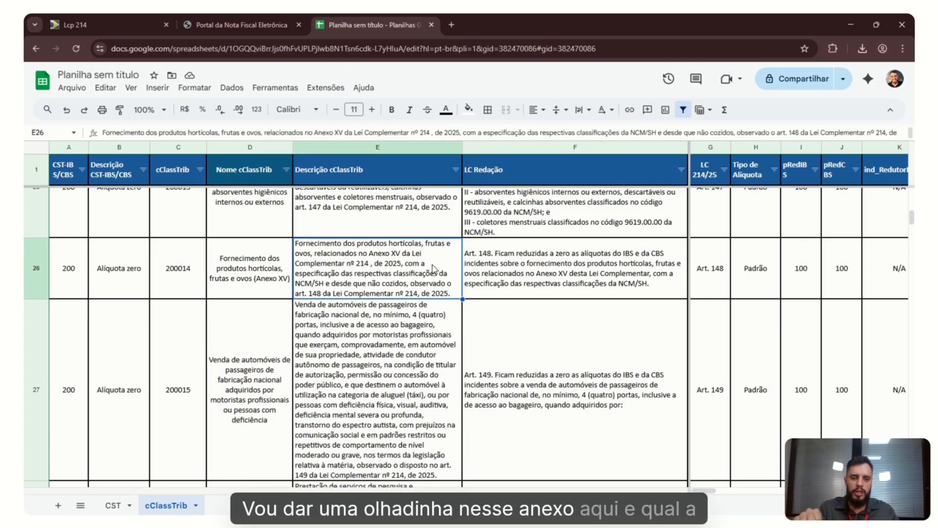
left_click(203, 280)
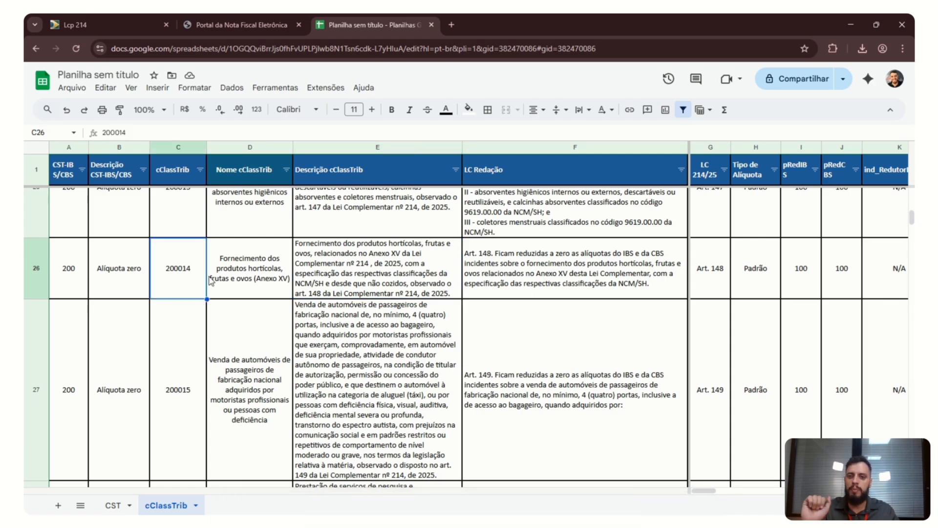
Review the zero-rate classifications for automobile sales, research services, FGTS, reinsurance and financial service importers, and return to the start of the sheet.
scroll(202, 279, "down", 1)
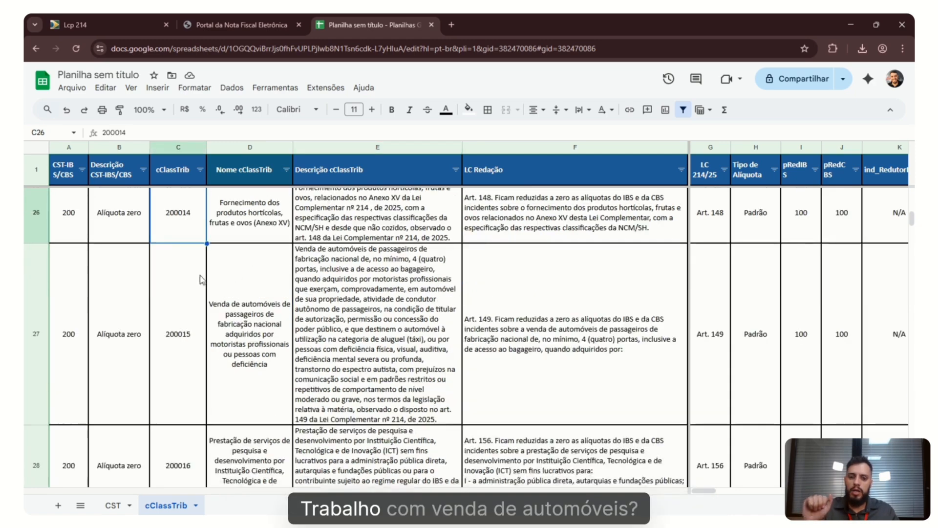
left_click(215, 313)
scroll(224, 309, "down", 3)
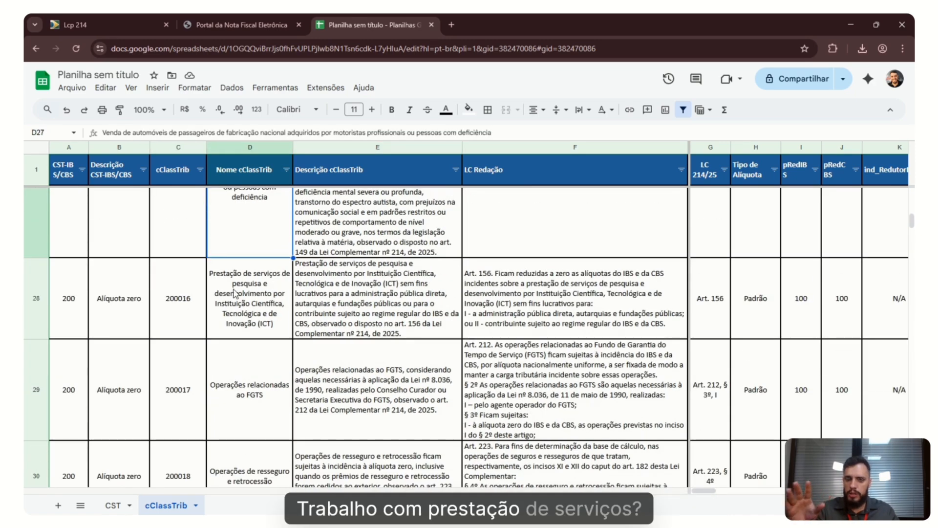
left_click(234, 293)
scroll(234, 293, "down", 2)
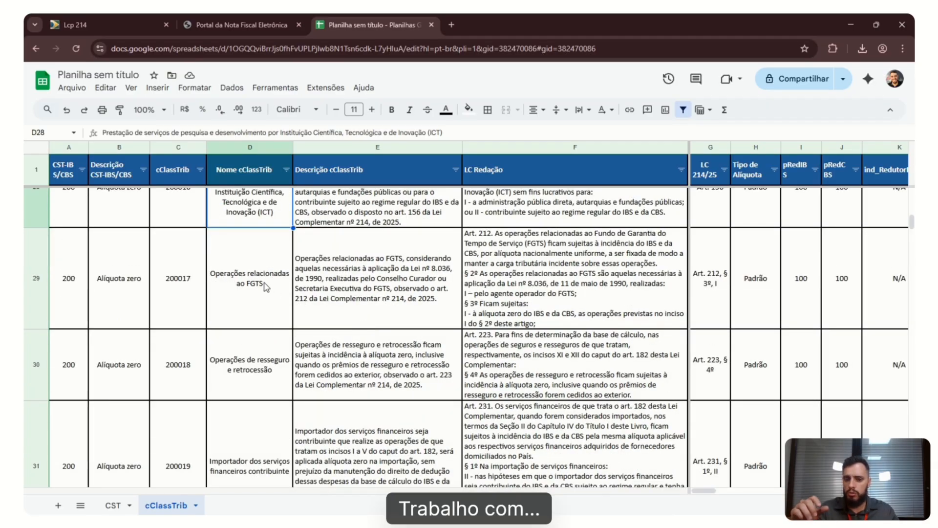
left_click(264, 287)
scroll(342, 298, "down", 2)
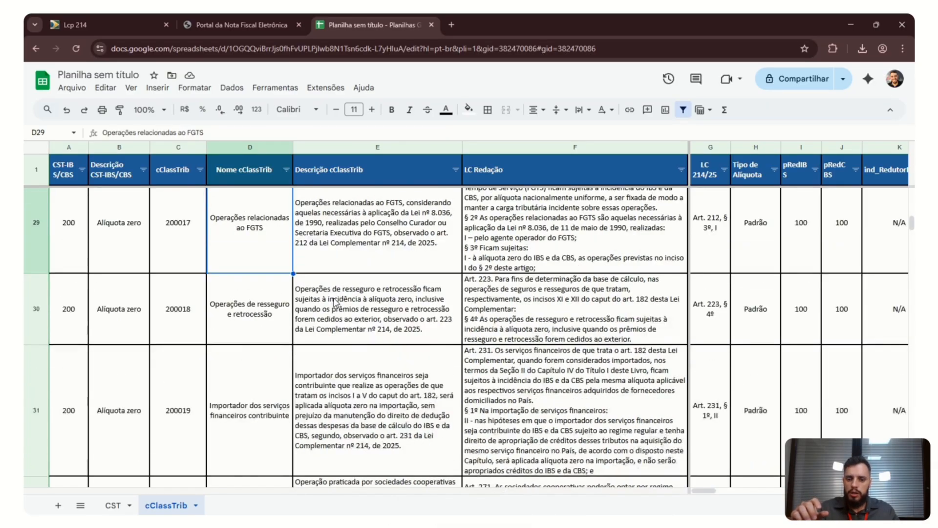
left_click(271, 345)
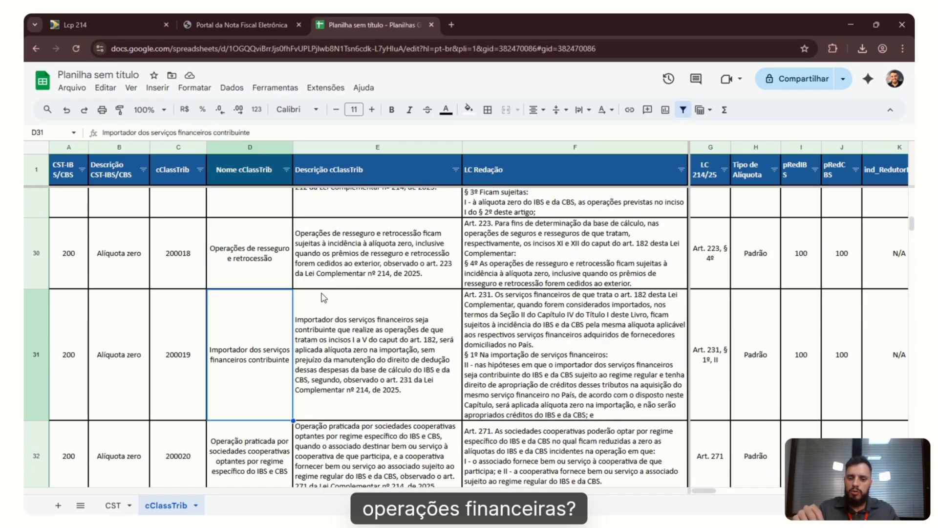
left_click(262, 252)
scroll(396, 288, "down", 2)
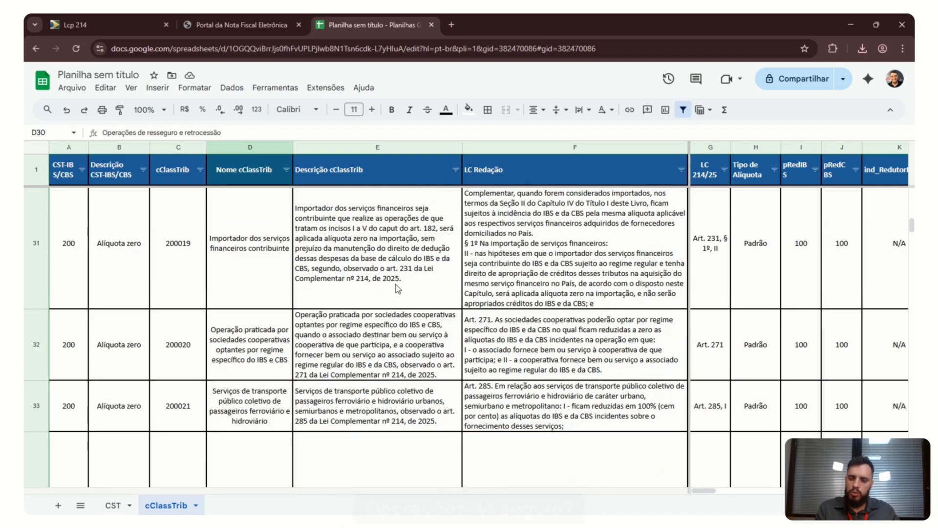
scroll(397, 288, "up", 15)
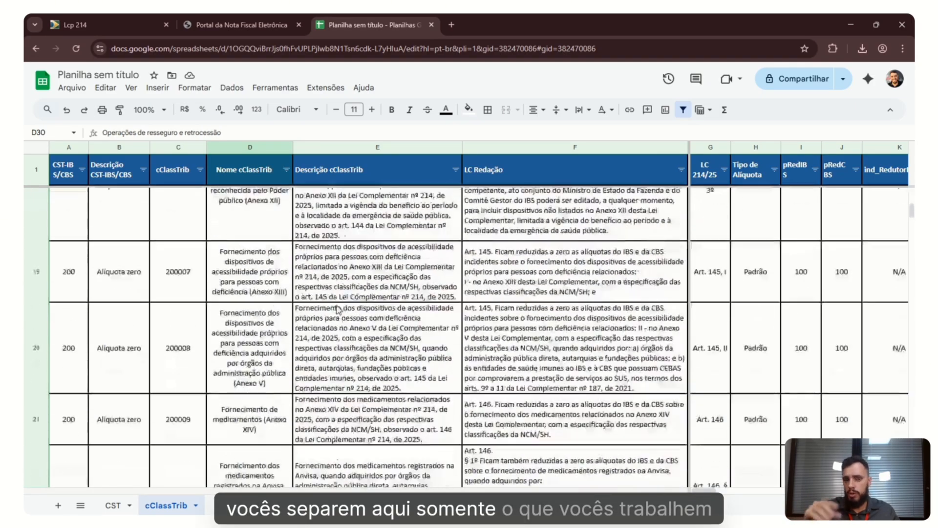
scroll(338, 309, "up", 15)
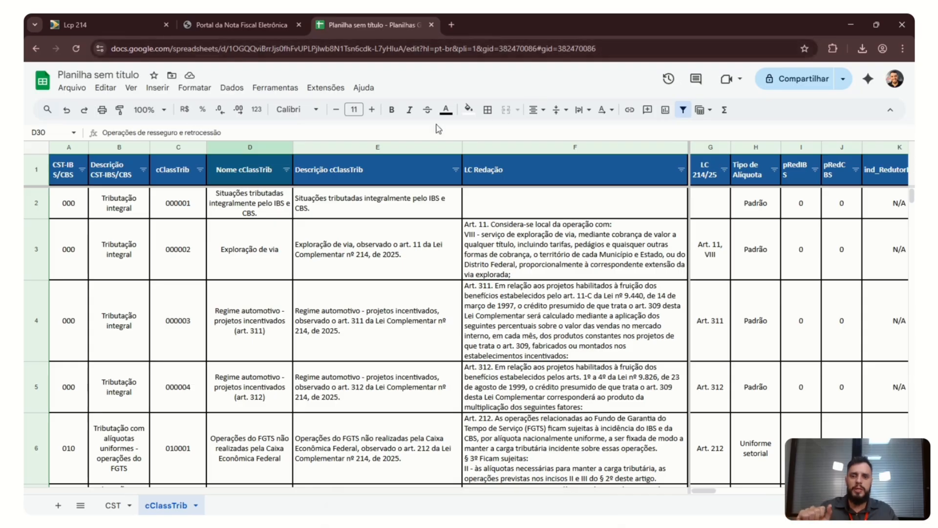
Check the tables listed under Diversos on the Portal da Nota Fiscal Eletrônica.
left_click(278, 24)
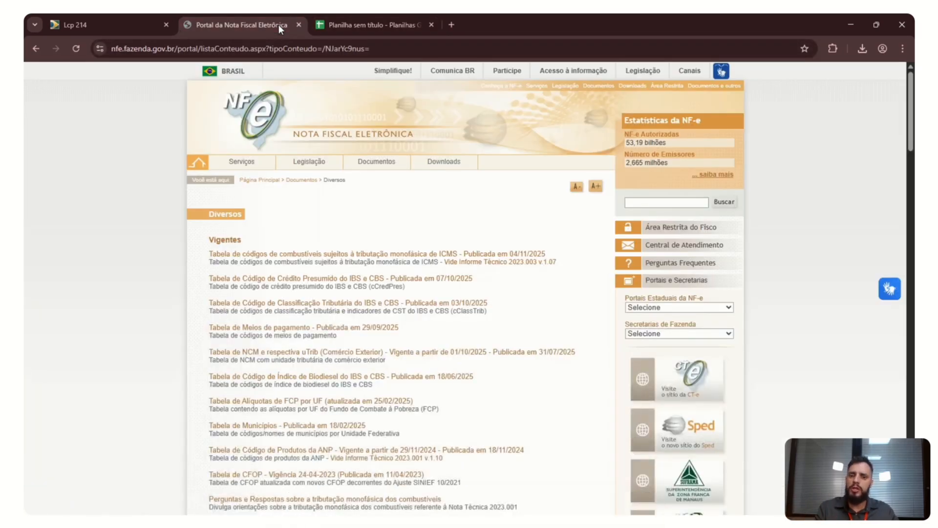
mouse_move(371, 162)
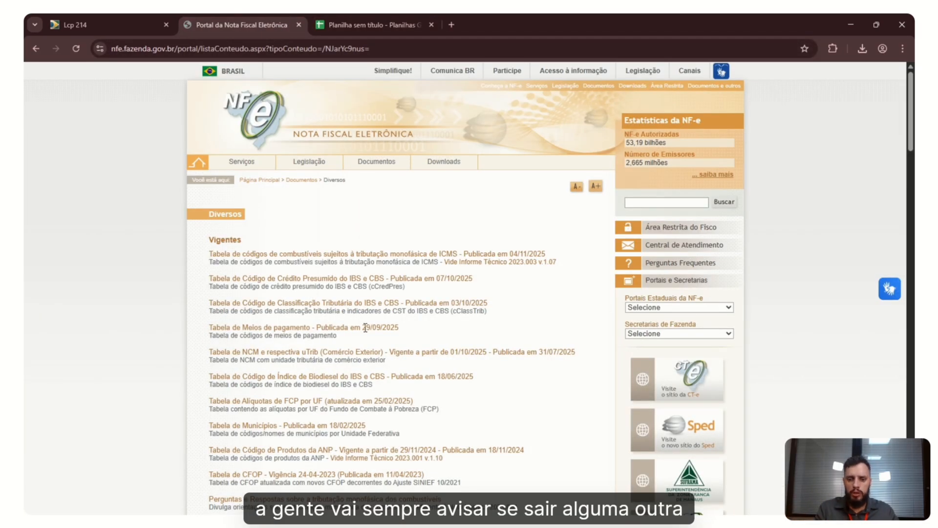